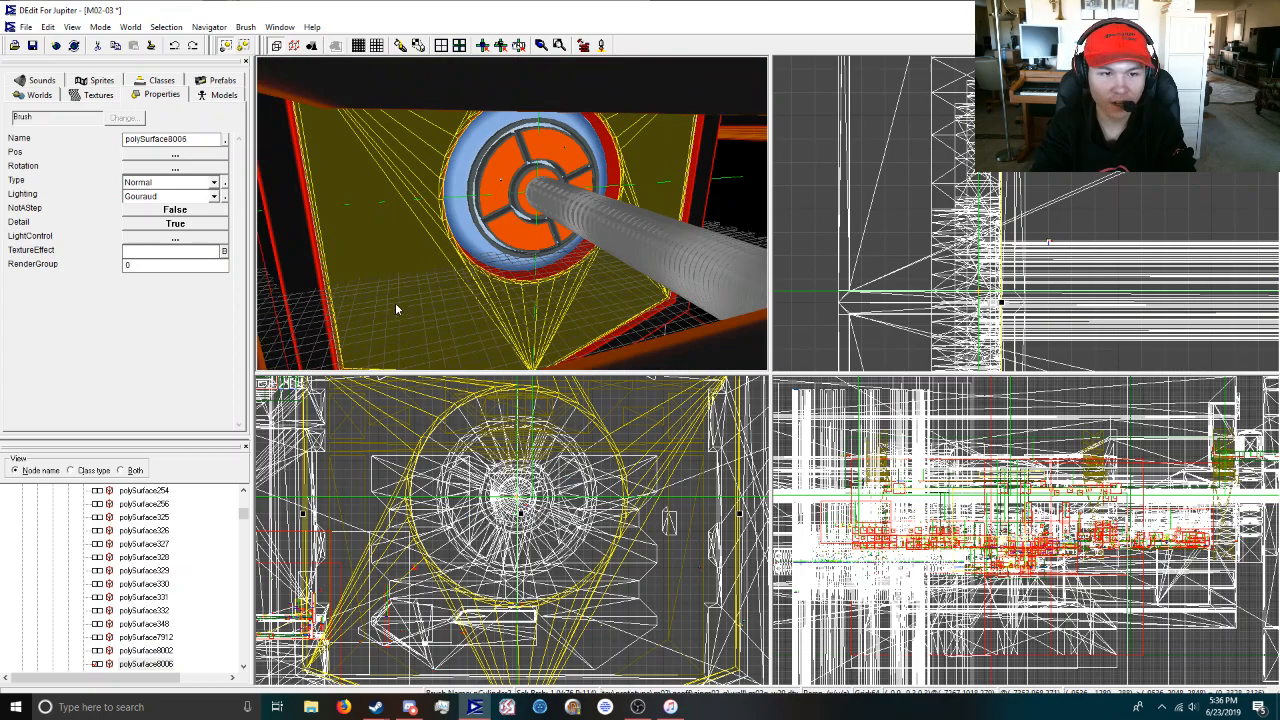
Select the grey inner hub ring and the grey outer ring of the fan, and hide all other brushes.
click(465, 256)
scroll(472, 250, up, 5)
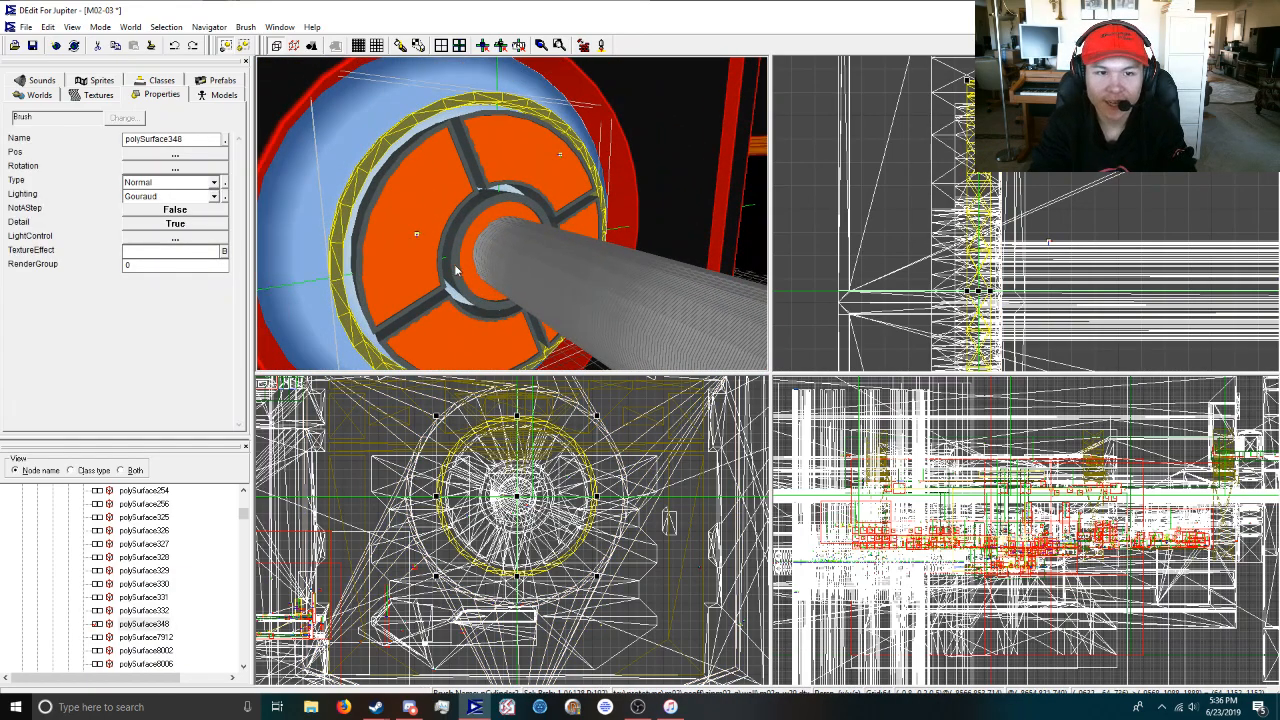
click(455, 250)
scroll(455, 250, up, 5)
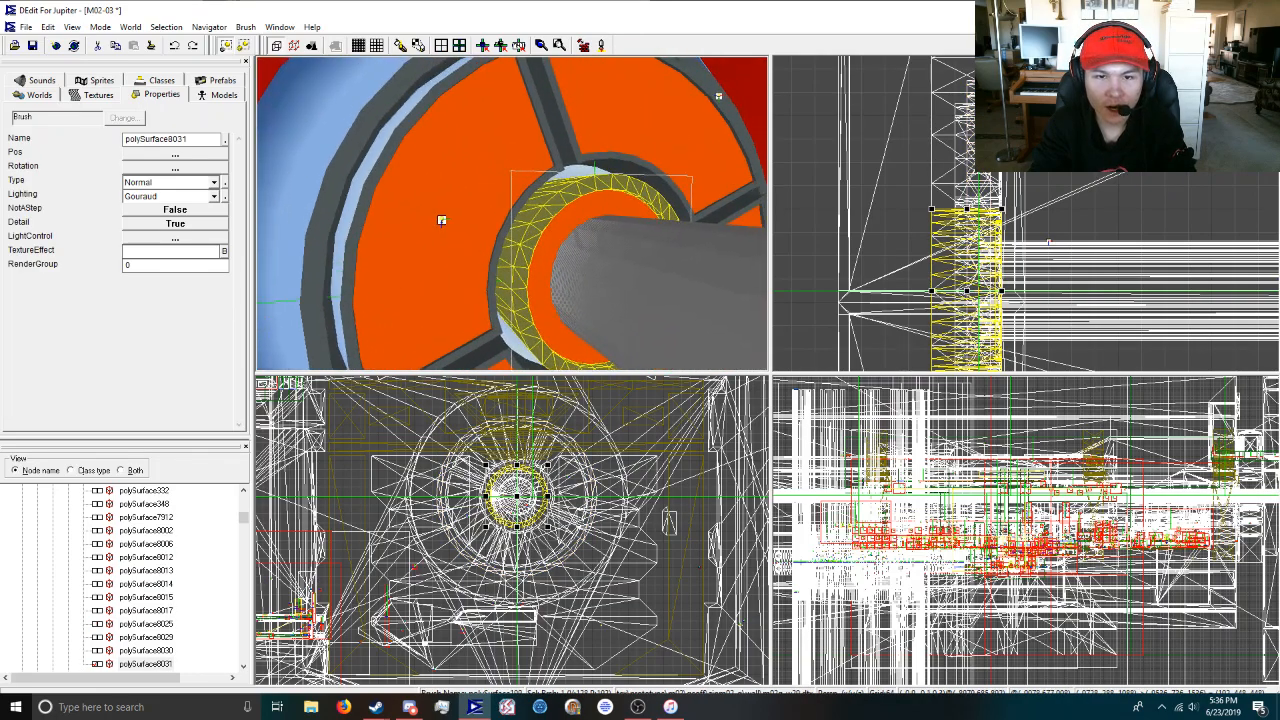
click(511, 244)
scroll(508, 247, up, 6)
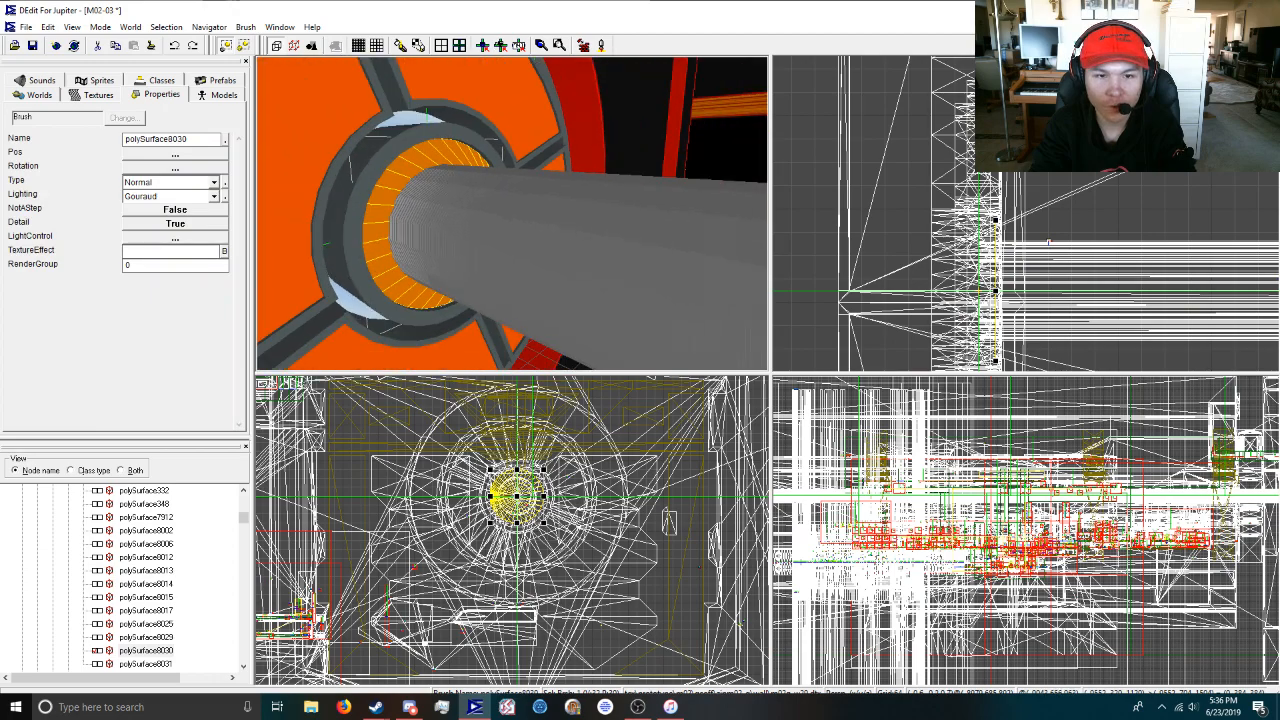
scroll(504, 242, down, 6)
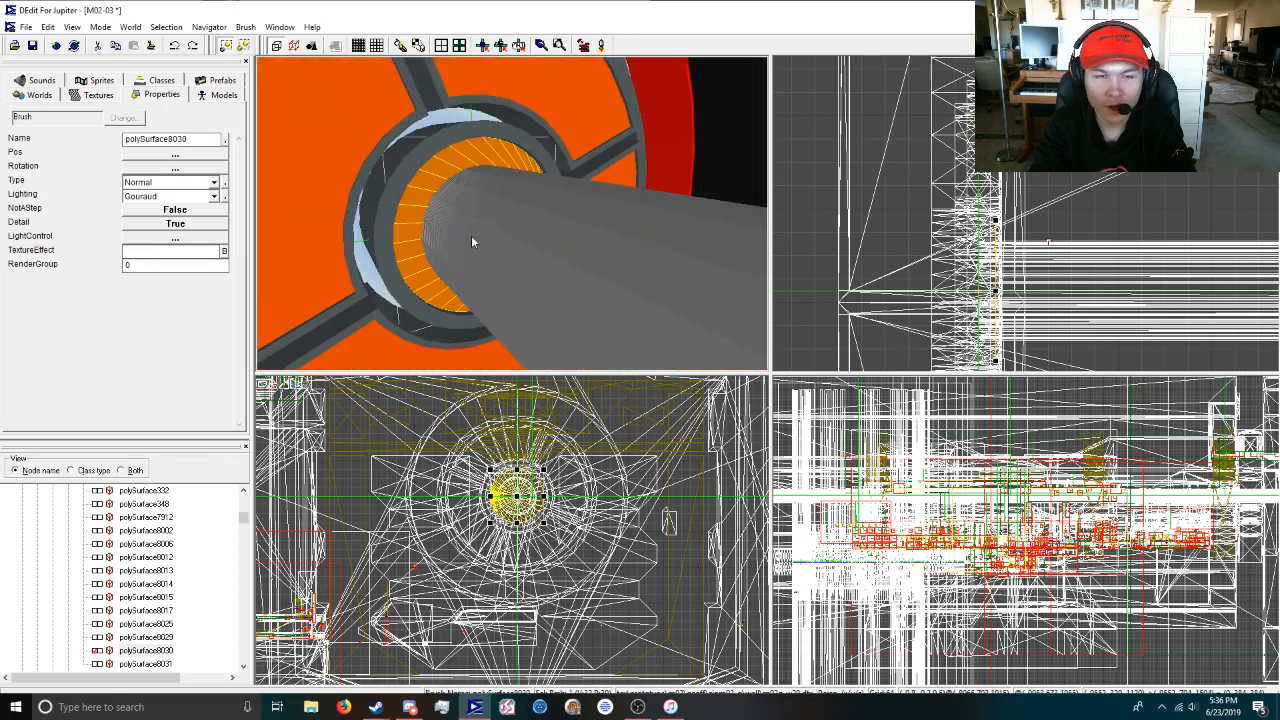
click(463, 226)
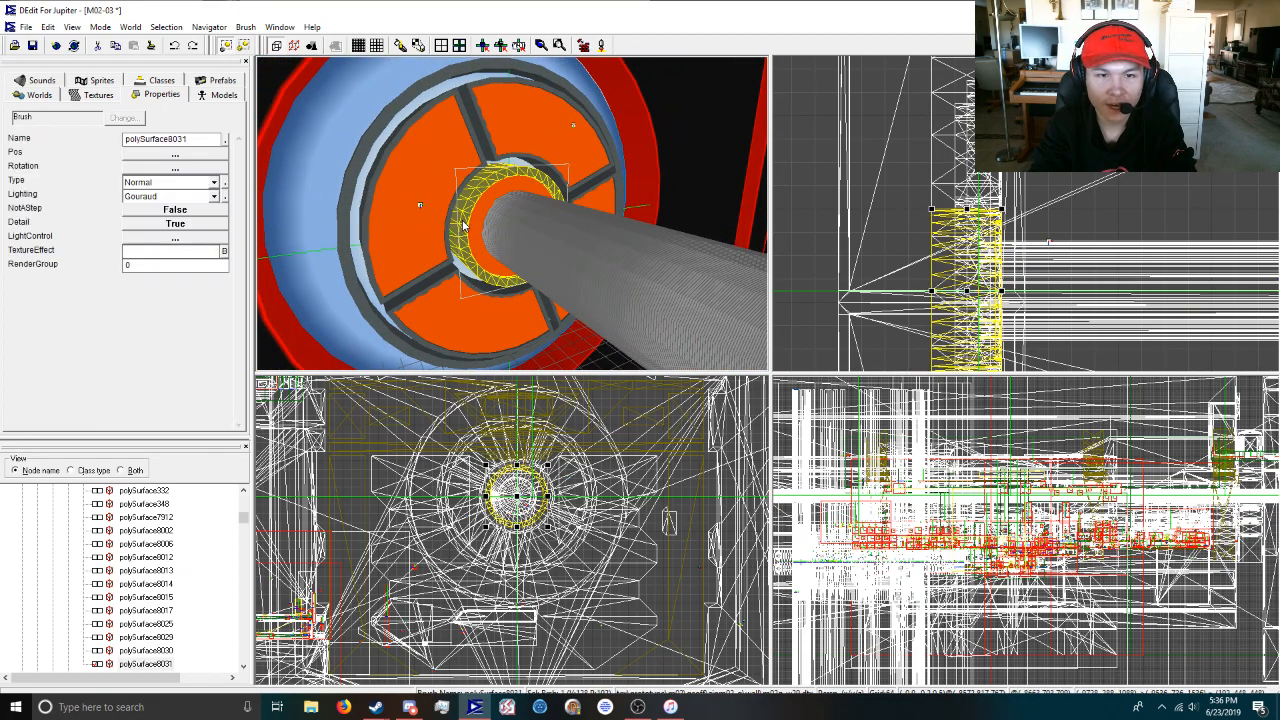
scroll(464, 226, up, 3)
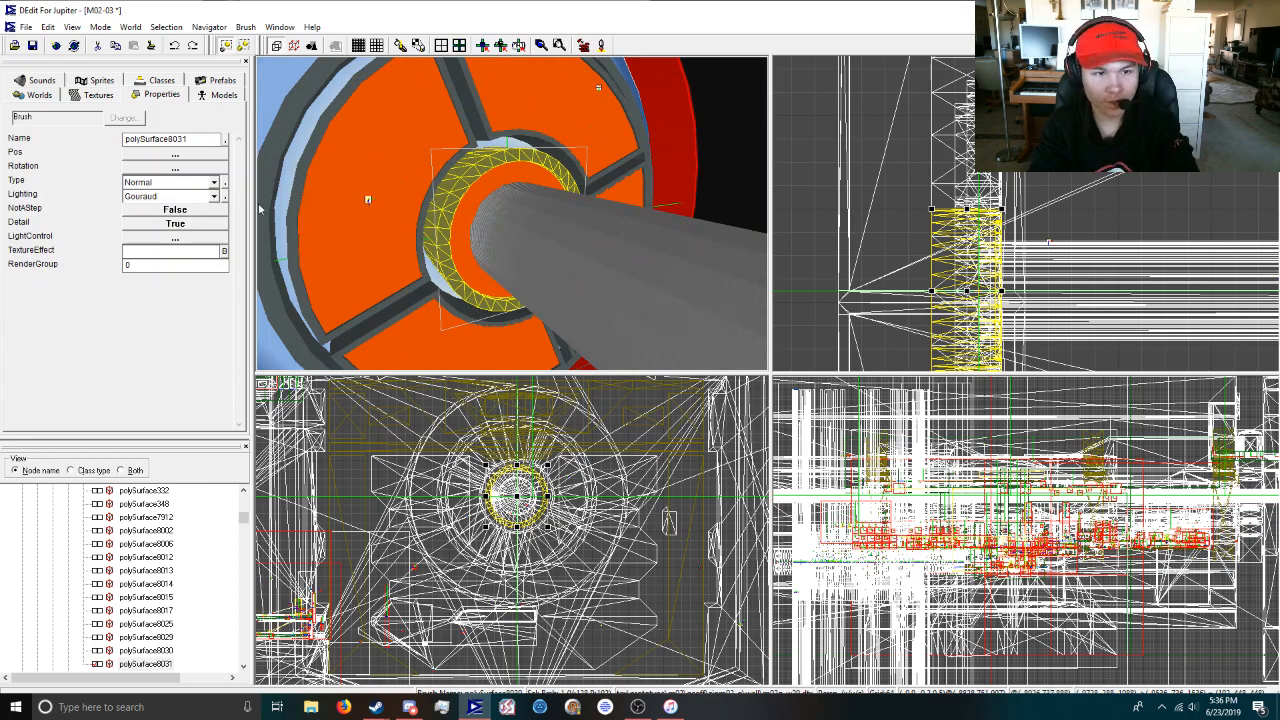
ctrl+click(272, 204)
key(shift+h)
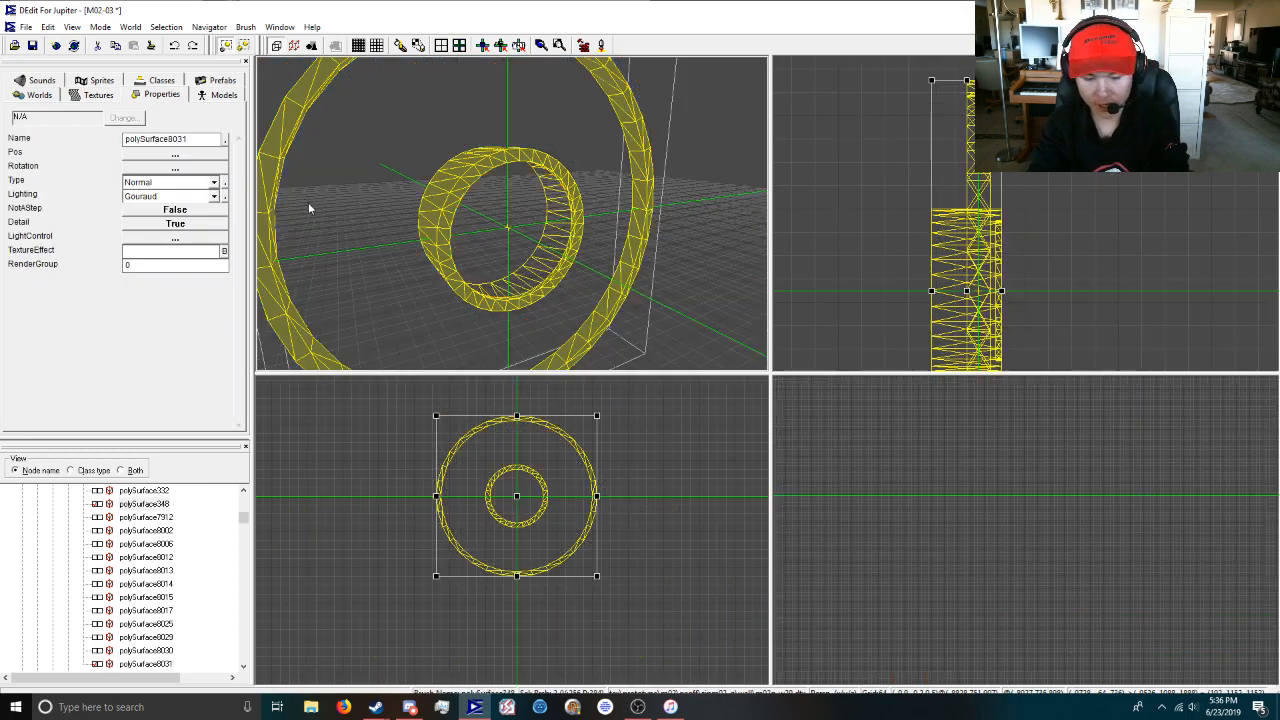
Examine the faces and edges of the isolated inner and outer rings in the perspective view, selecting each ring in turn.
scroll(474, 192, down, 3)
click(383, 180)
click(466, 210)
scroll(543, 206, up, 4)
click(729, 237)
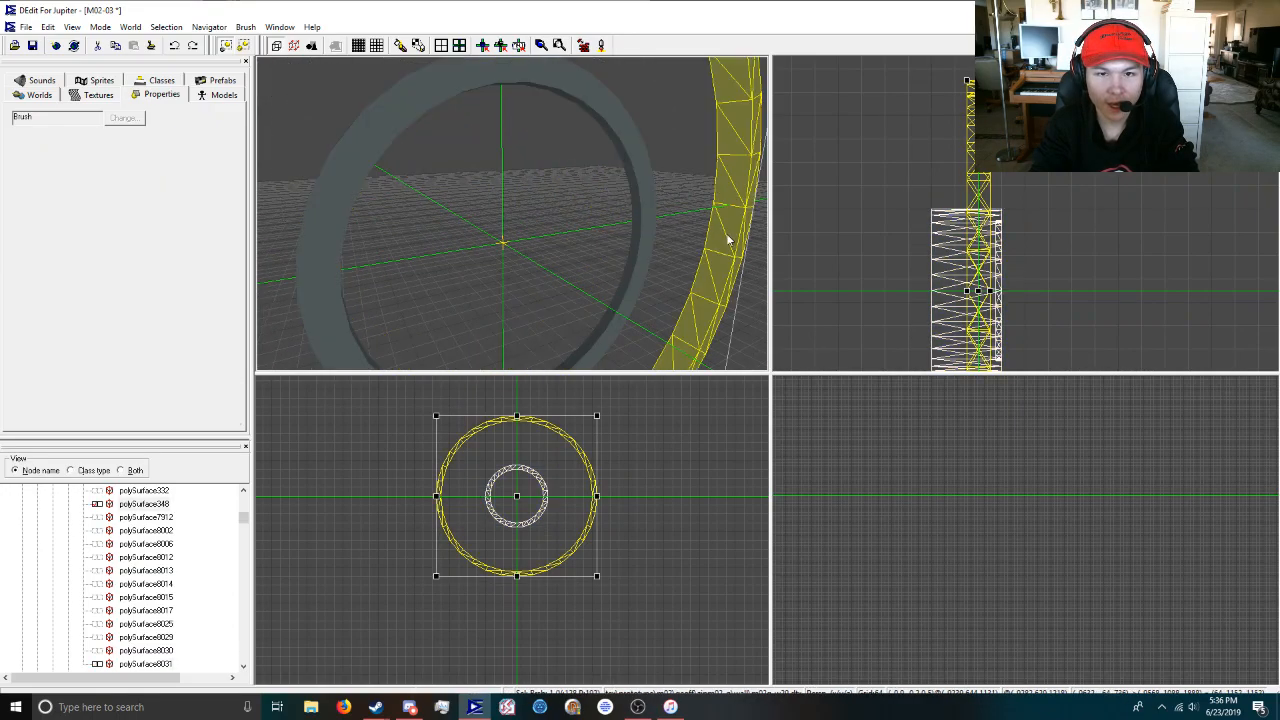
scroll(651, 220, down, 4)
scroll(525, 195, up, 4)
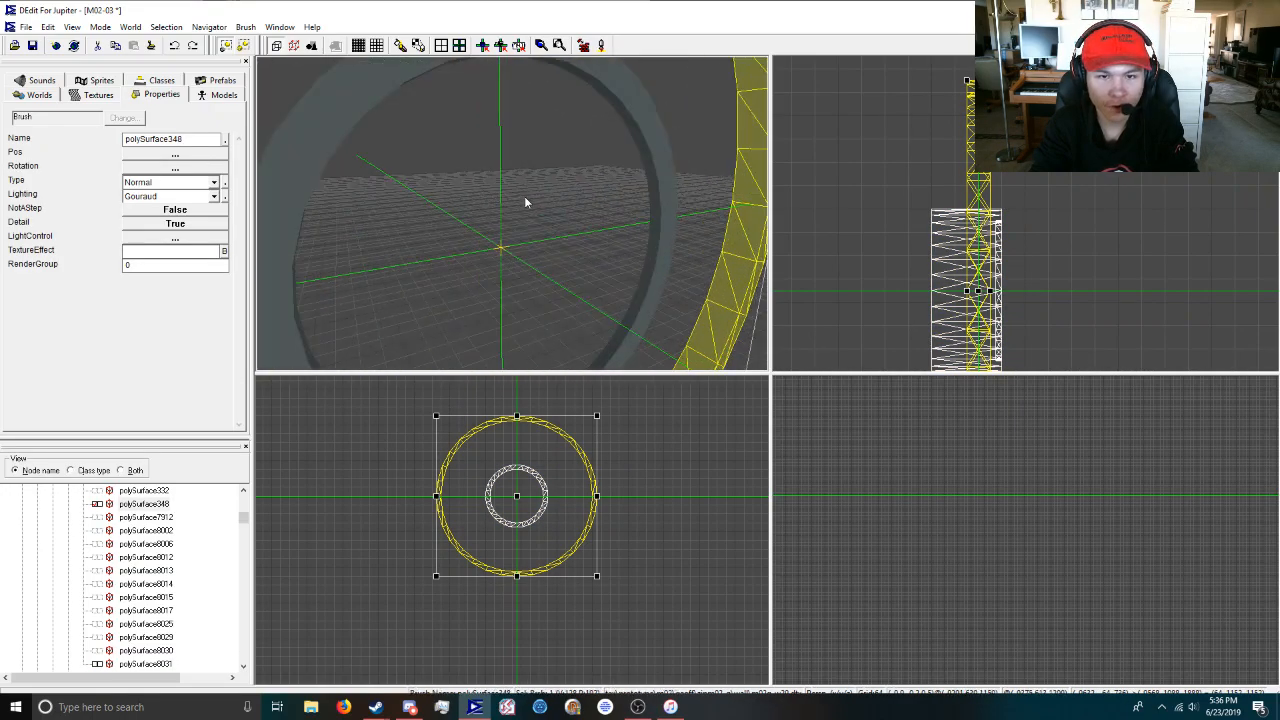
scroll(547, 194, down, 2)
middle_drag(591, 218, 440, 182)
click(433, 180)
scroll(587, 134, up, 4)
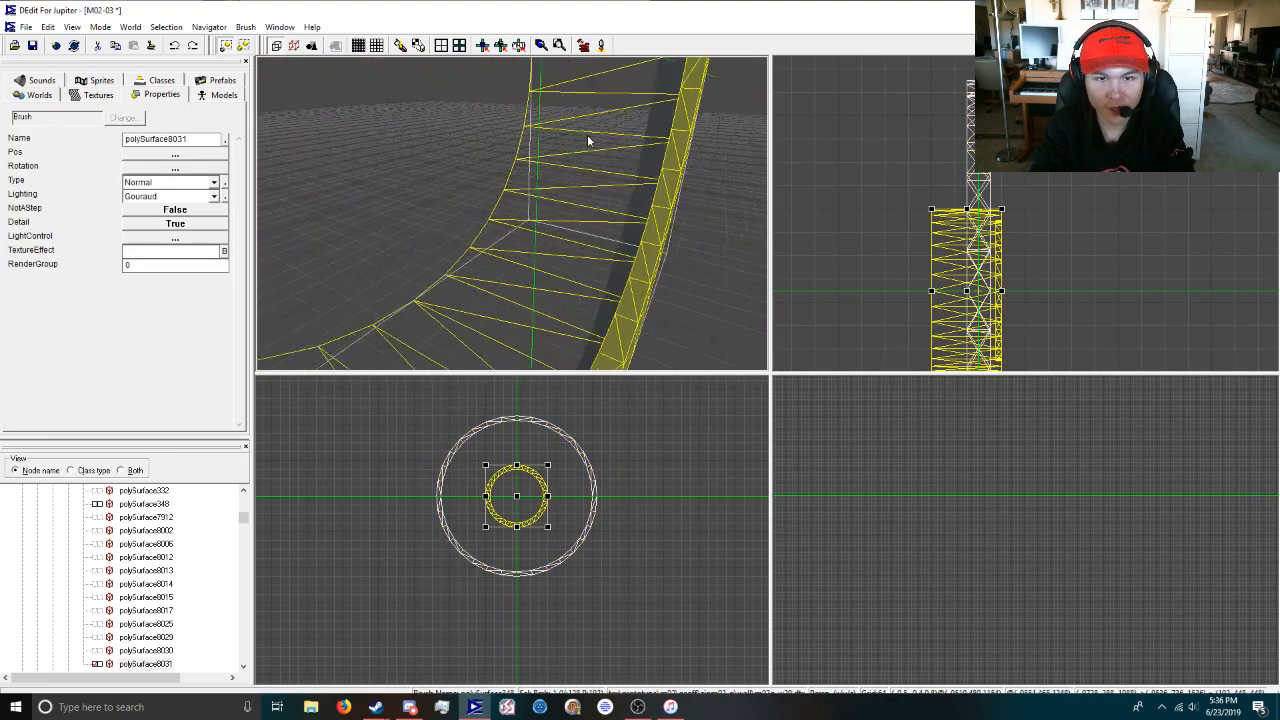
middle_drag(640, 107, 600, 80)
middle_drag(512, 213, 558, 173)
click(708, 145)
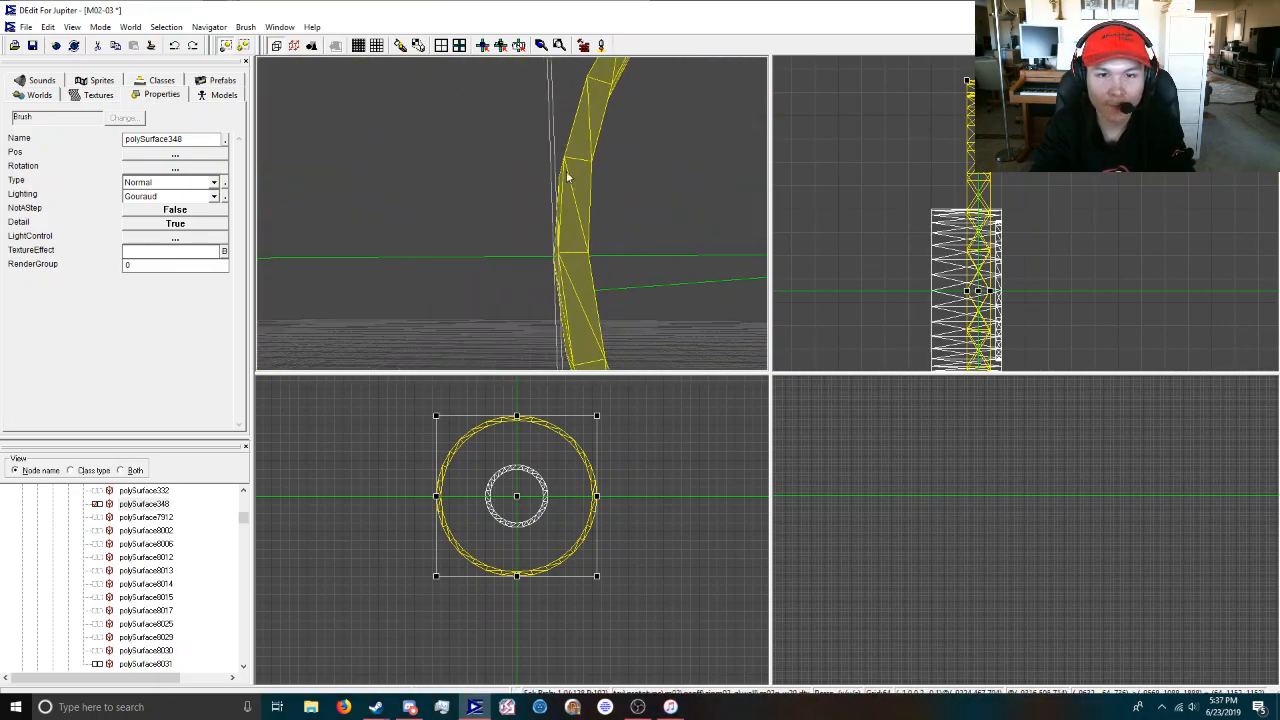
middle_drag(570, 230, 505, 183)
middle_drag(678, 156, 619, 217)
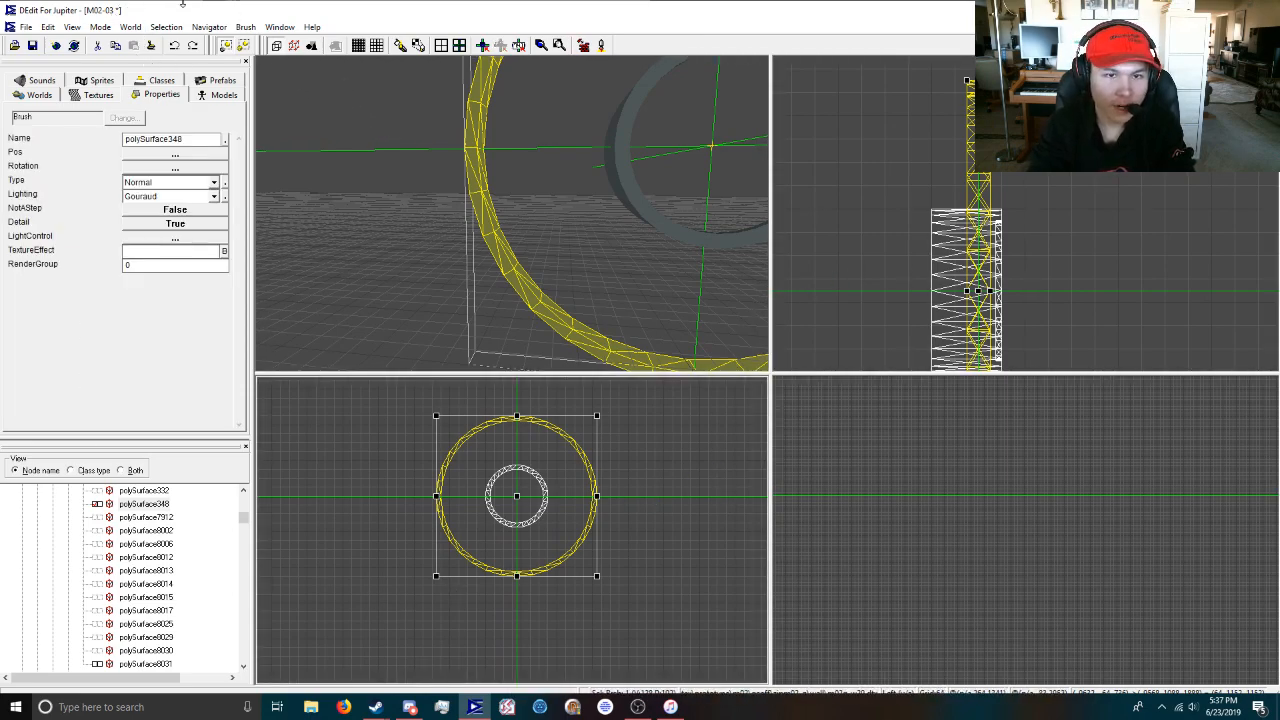
Add a 32-sided cylinder with height 128 and radius 512, and move it clear of the two rings in the top view.
right_click(377, 567)
mouse_move(421, 444)
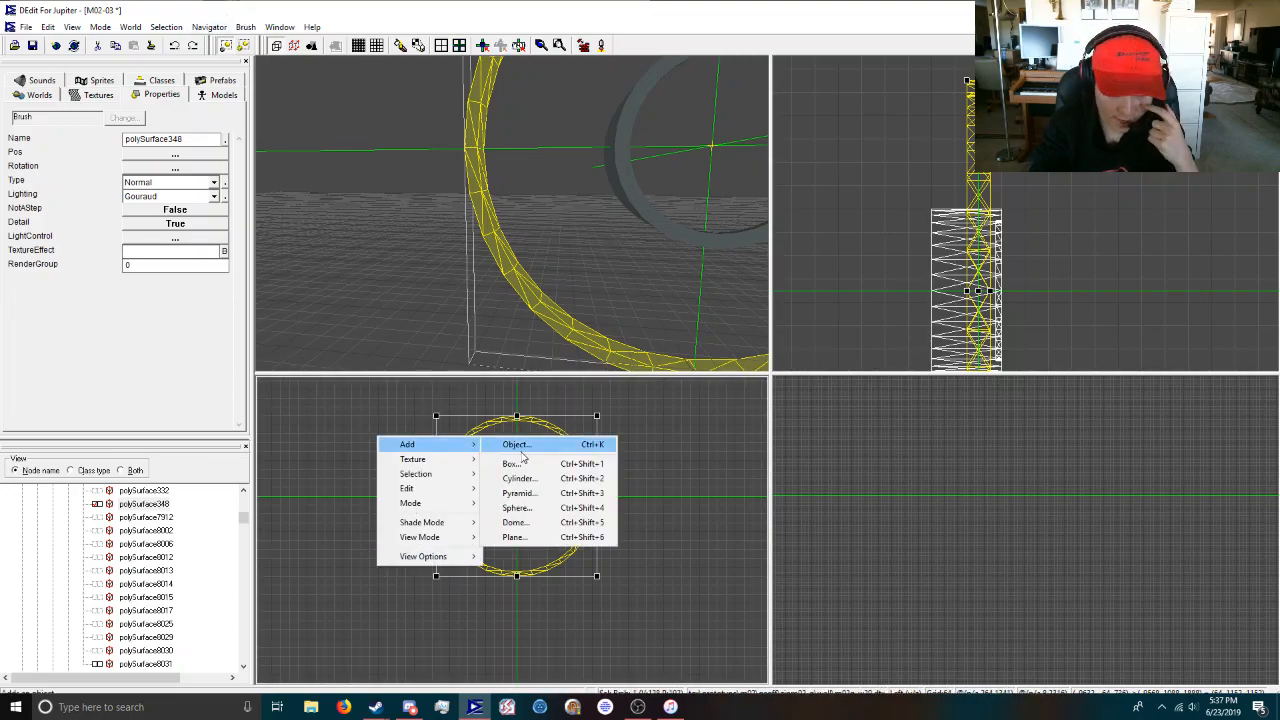
click(540, 481)
click(693, 340)
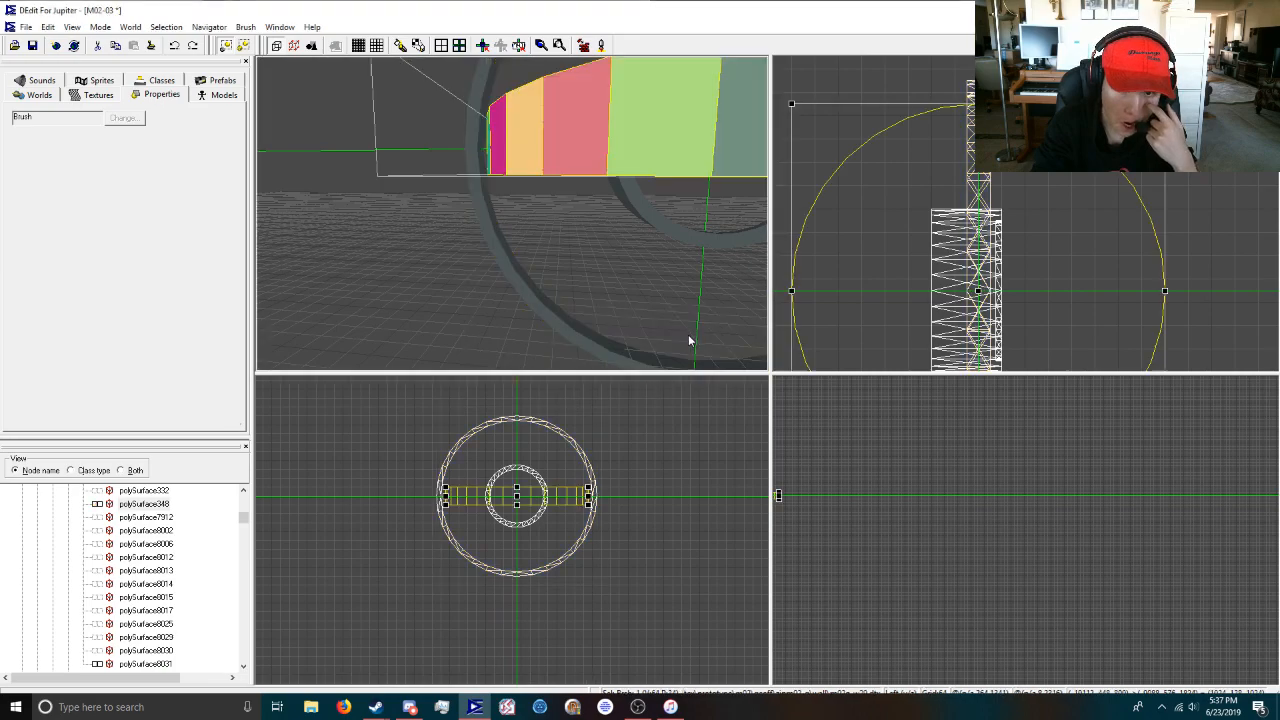
scroll(1017, 236, down, 3)
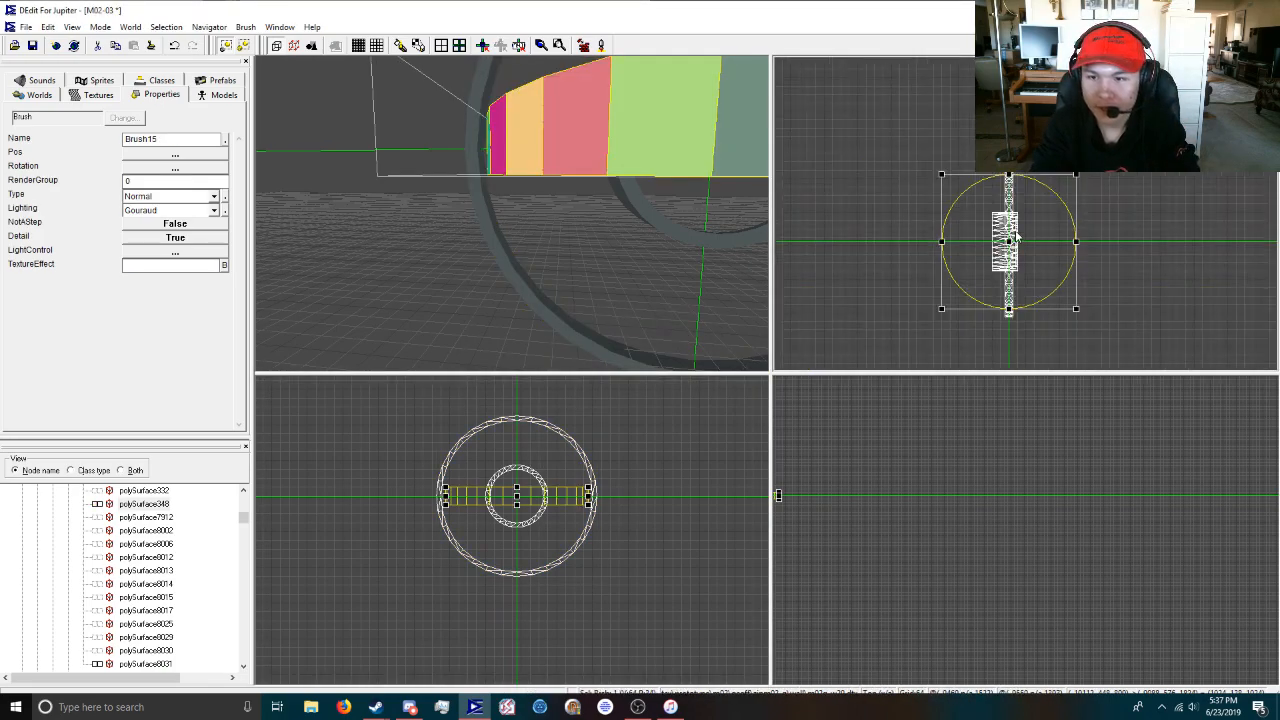
drag(1007, 239, 902, 236)
scroll(878, 254, up, 1)
scroll(878, 254, down, 3)
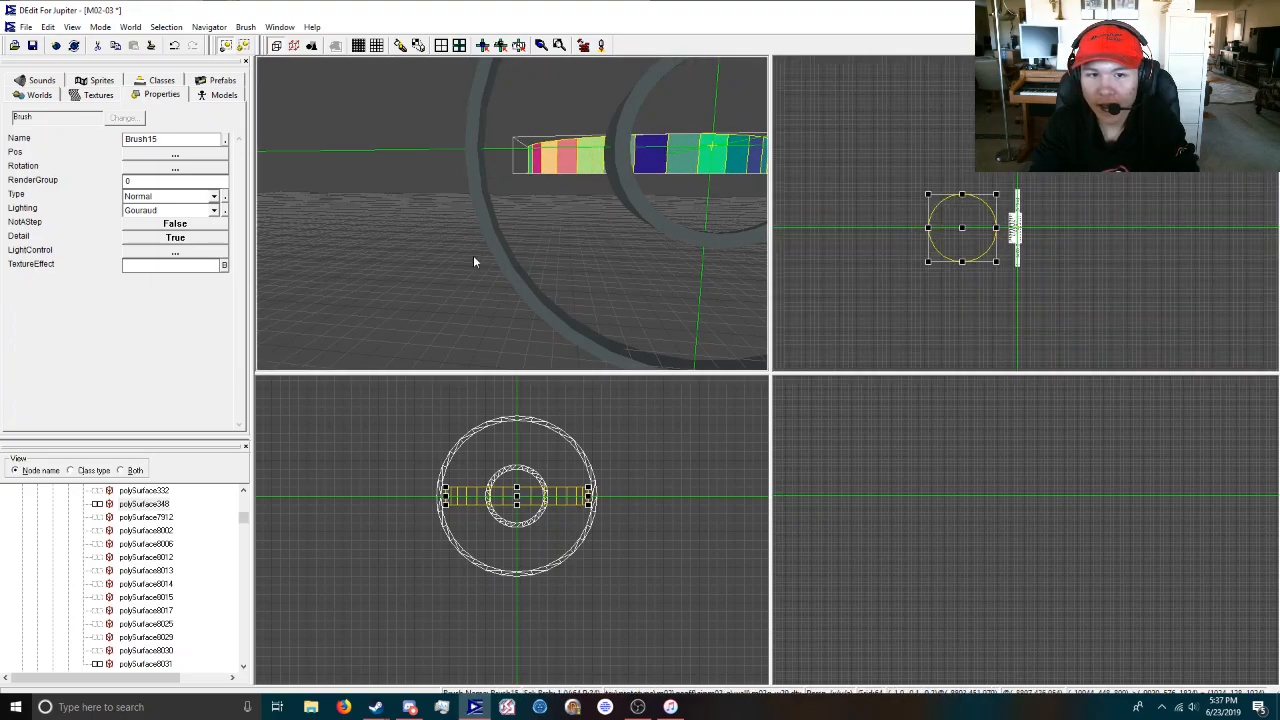
Compare the new cylinder with the two rings in the perspective and top views.
click(508, 257)
key(s)
key(s)
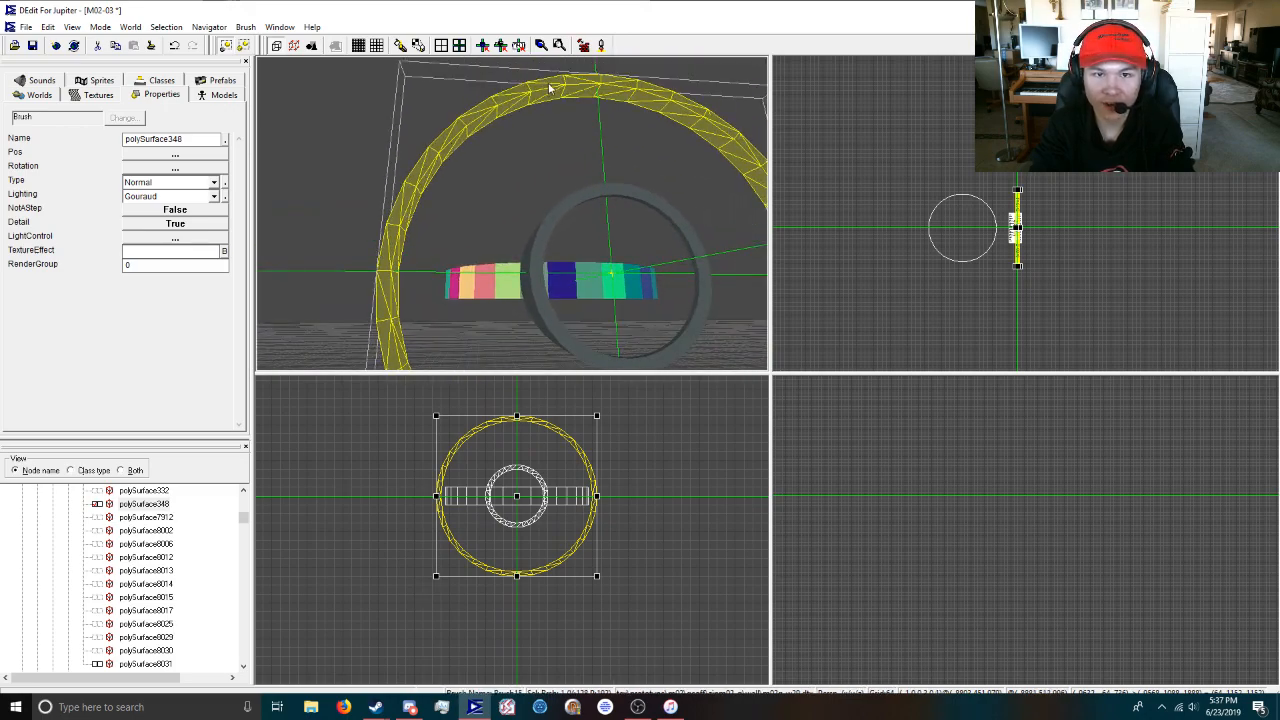
scroll(543, 228, down, 2)
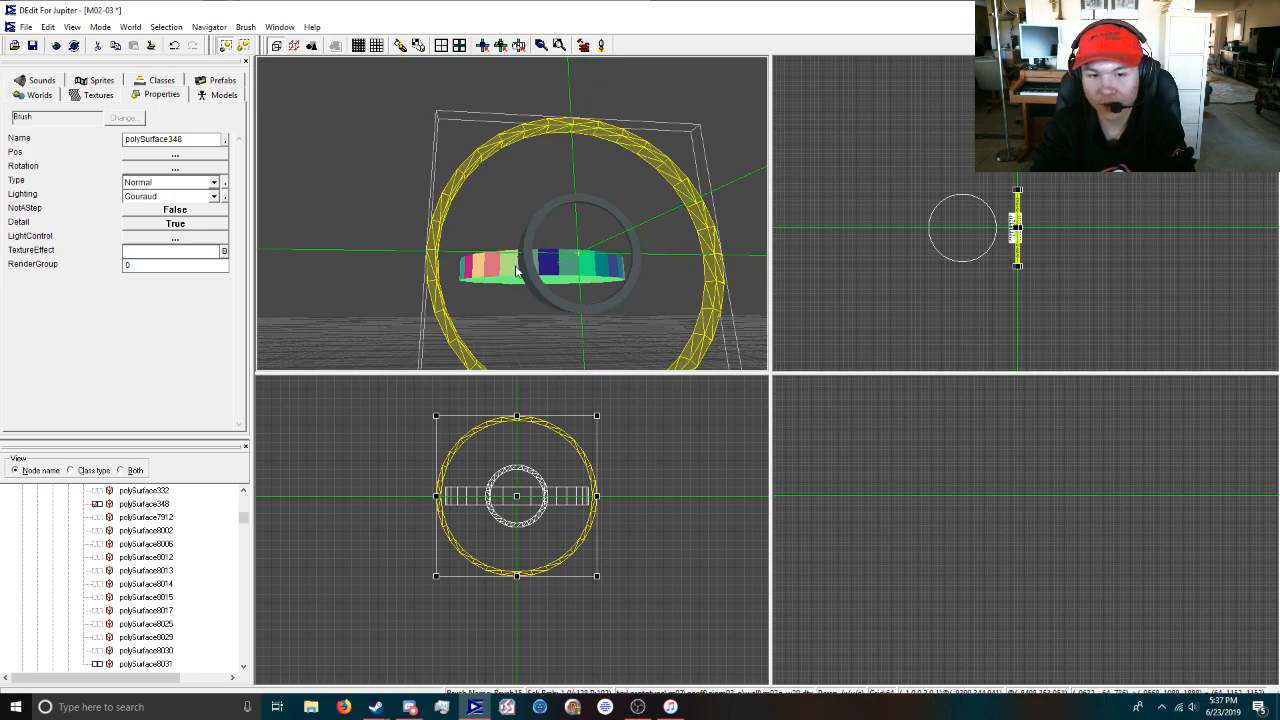
click(974, 200)
scroll(990, 202, up, 5)
scroll(1000, 183, up, 3)
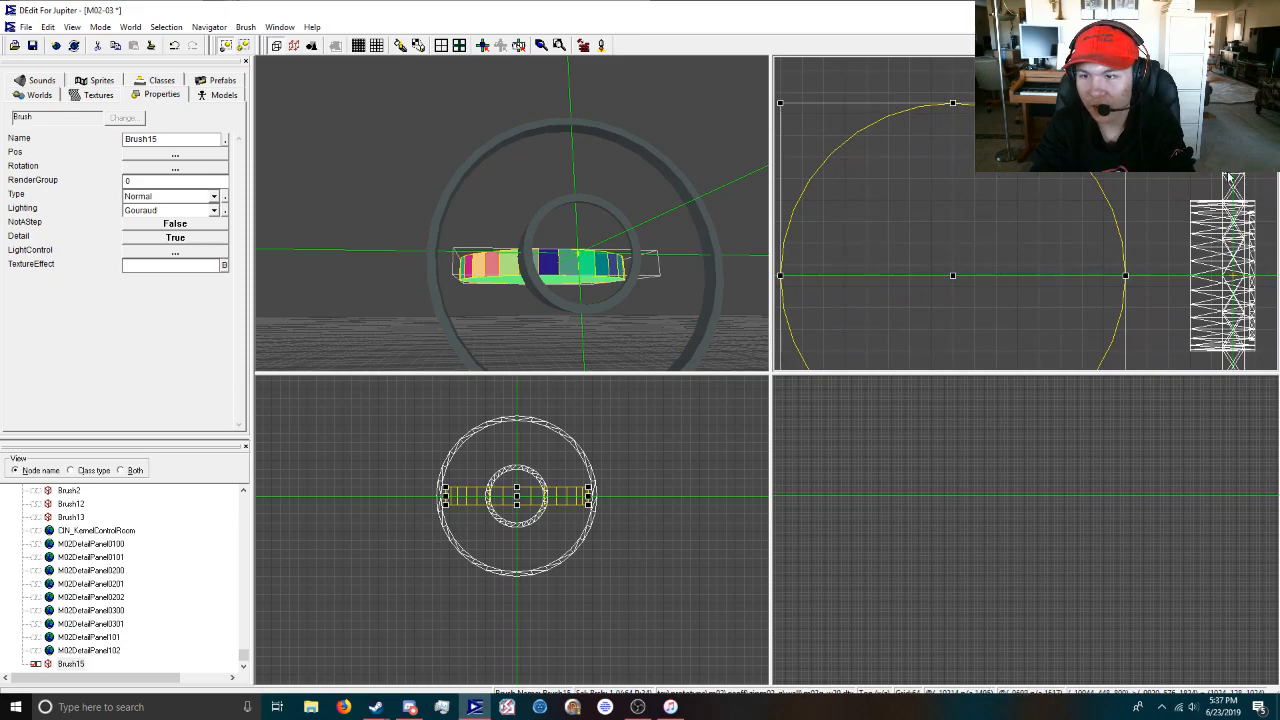
scroll(978, 230, down, 3)
scroll(978, 232, up, 3)
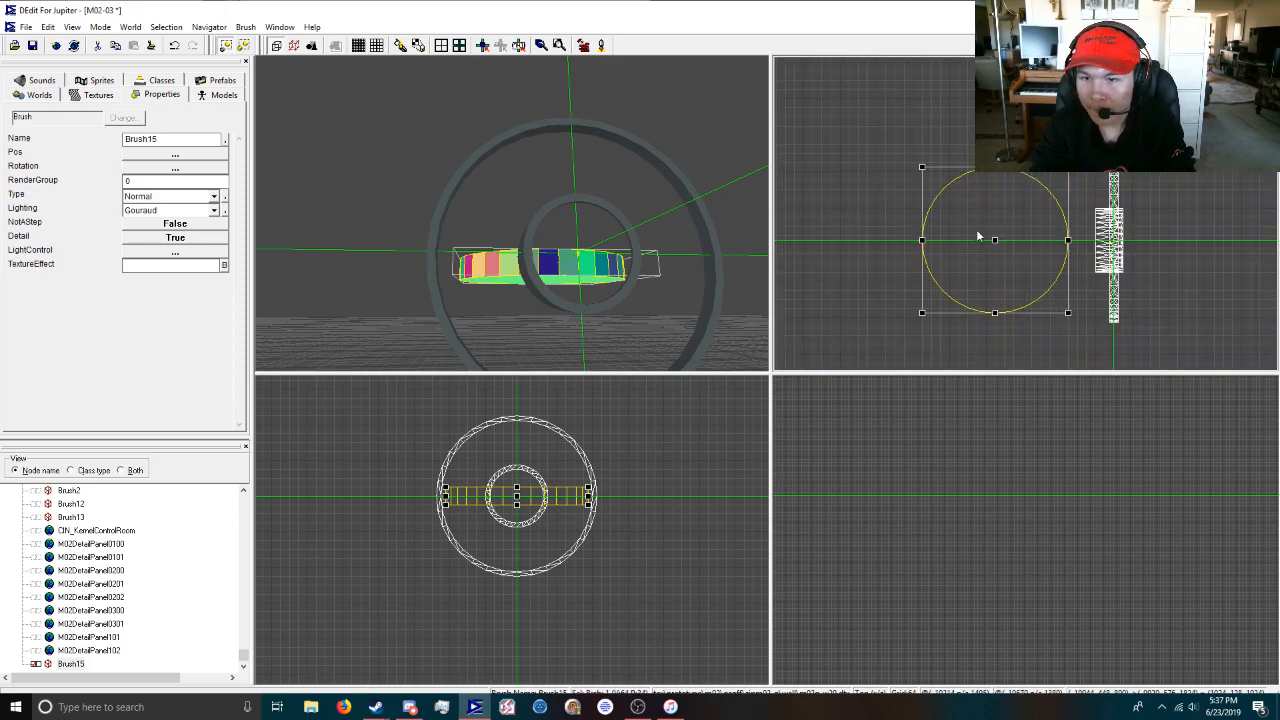
Examine how the cylinder's edge vertices line up with a grid spacing of 1 in the top view.
scroll(978, 230, up, 5)
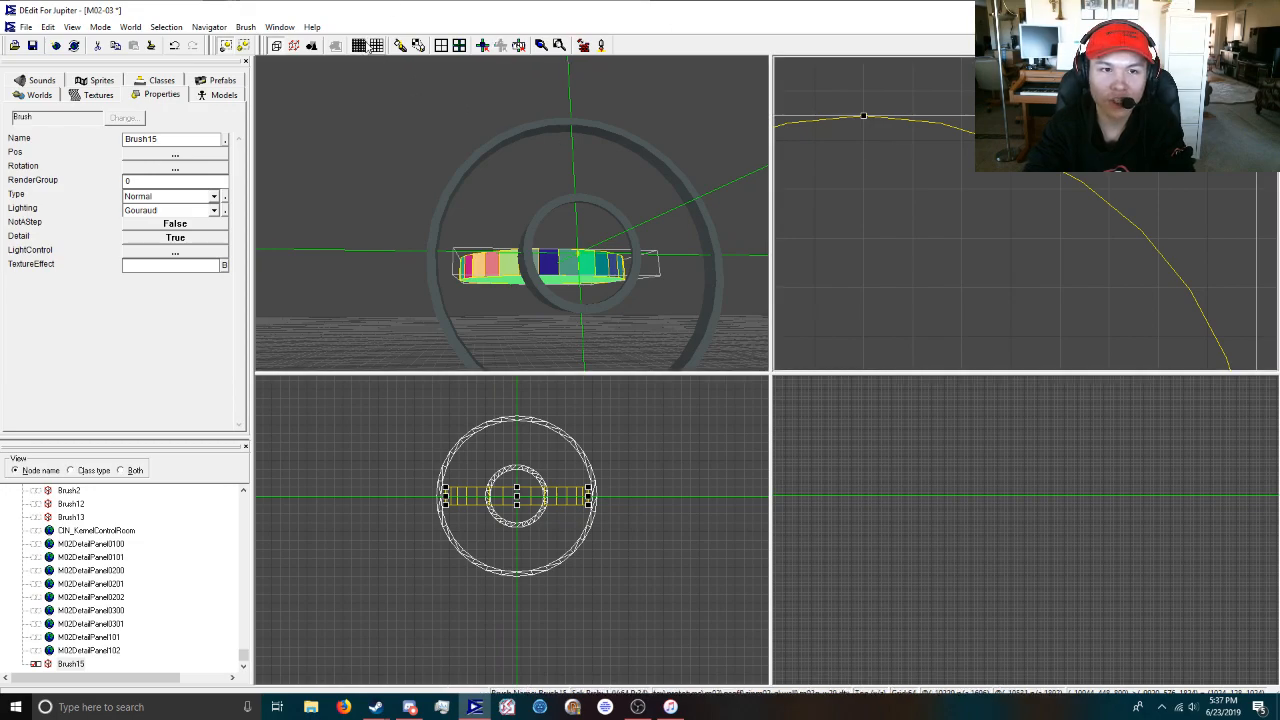
scroll(1019, 283, up, 3)
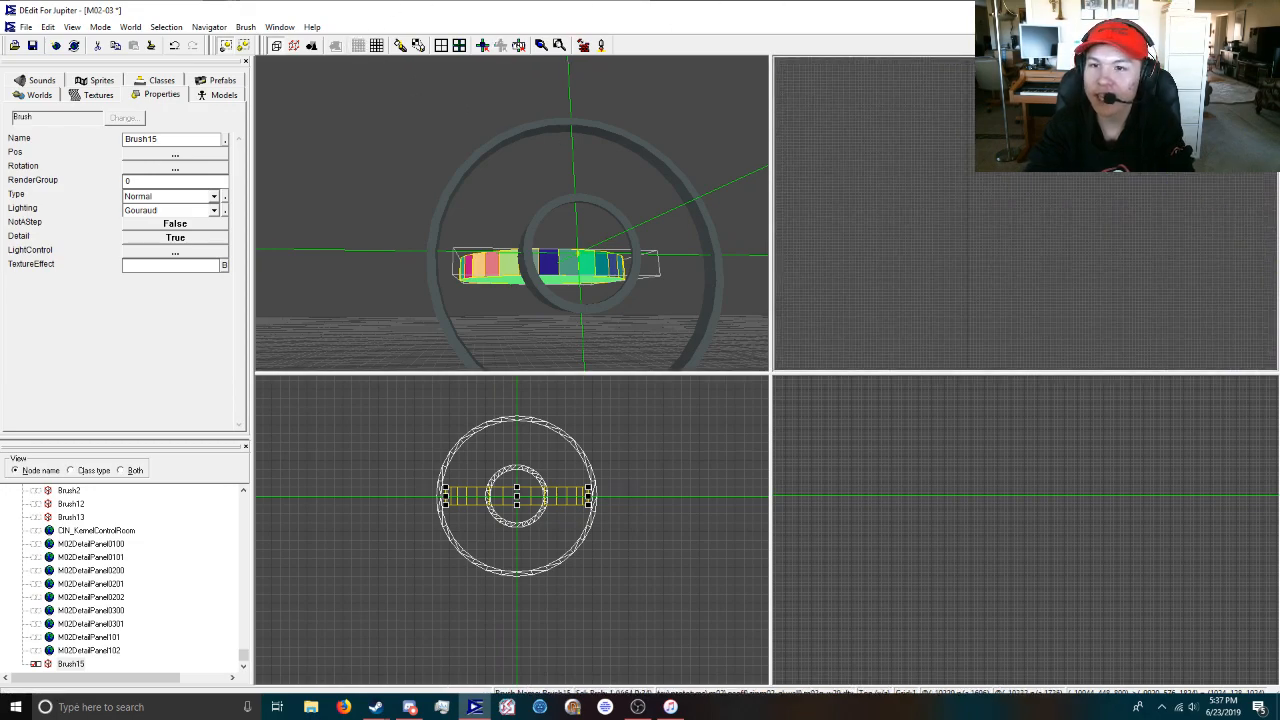
middle_drag(1019, 110, 815, 212)
scroll(1029, 220, up, 3)
scroll(1029, 220, up, 2)
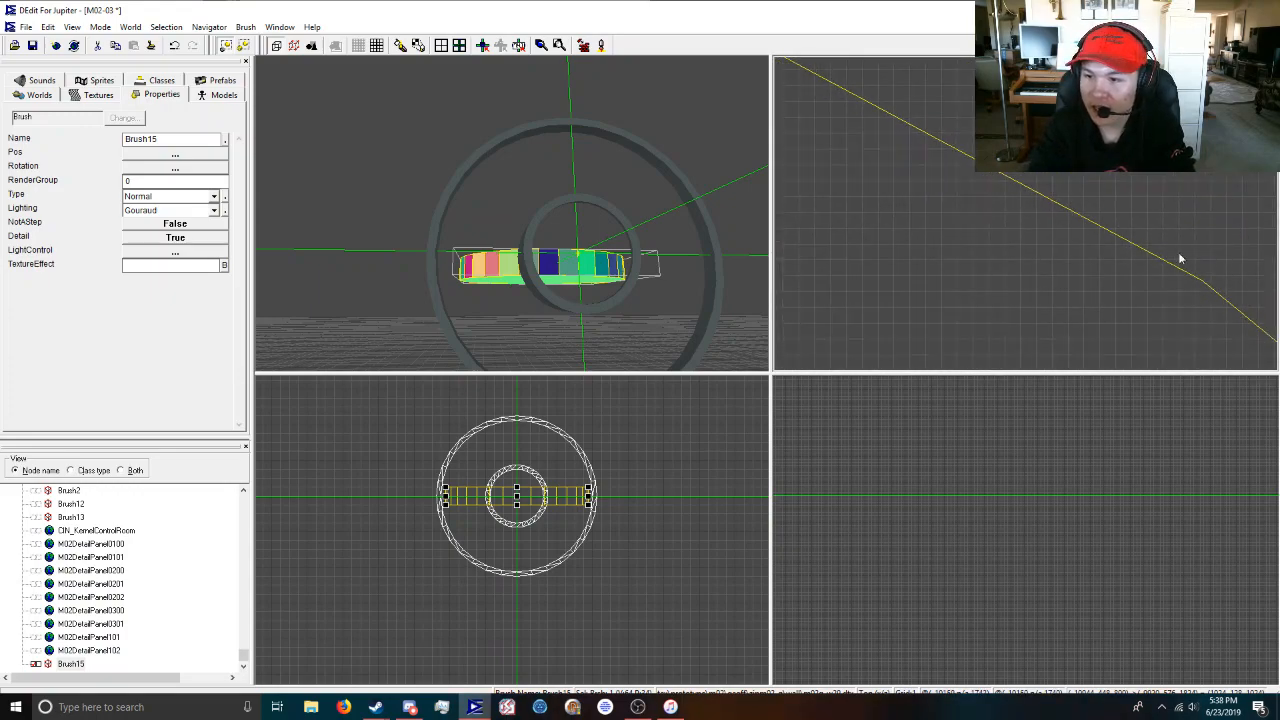
middle_drag(1025, 215, 860, 165)
scroll(1024, 215, up, 1)
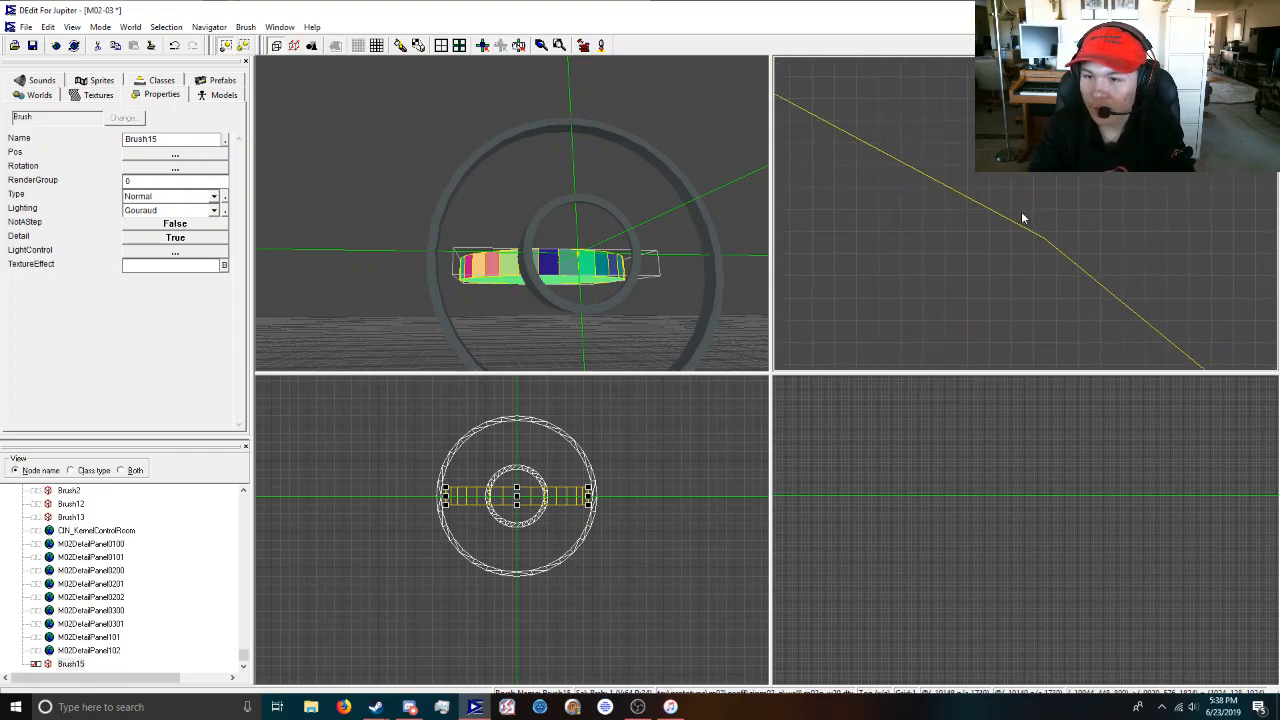
scroll(1105, 264, up, 1)
scroll(1040, 252, down, 8)
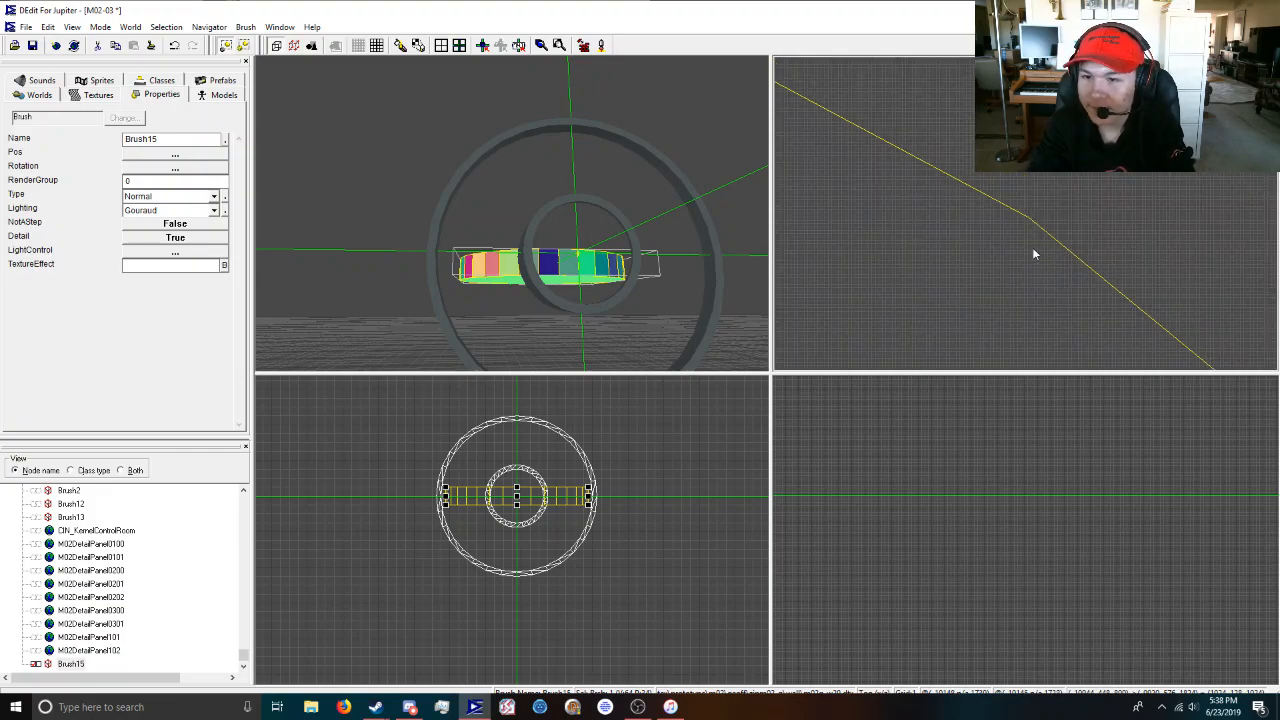
scroll(1029, 217, up, 3)
scroll(1026, 222, down, 3)
scroll(1026, 220, up, 5)
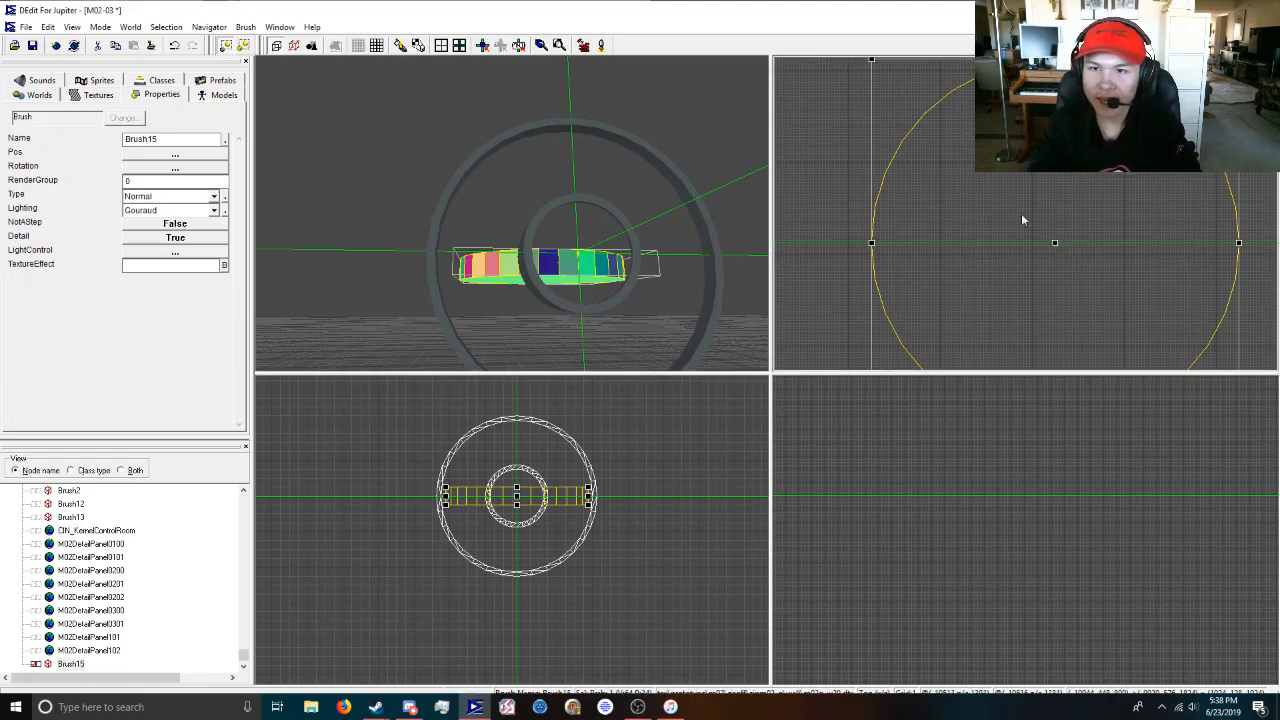
Centre the marker on the cylinder and add a concentric 32-sided cylinder with height 128 and radius 256.
click(482, 46)
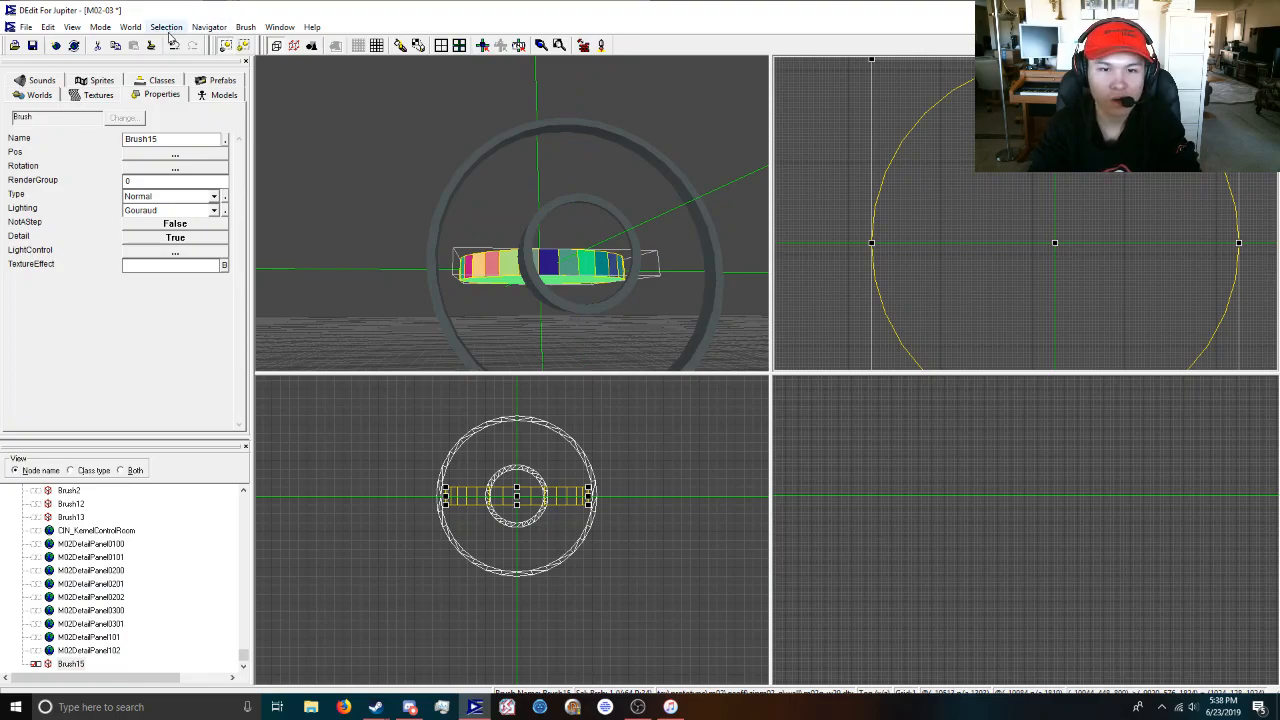
click(26, 27)
click(29, 31)
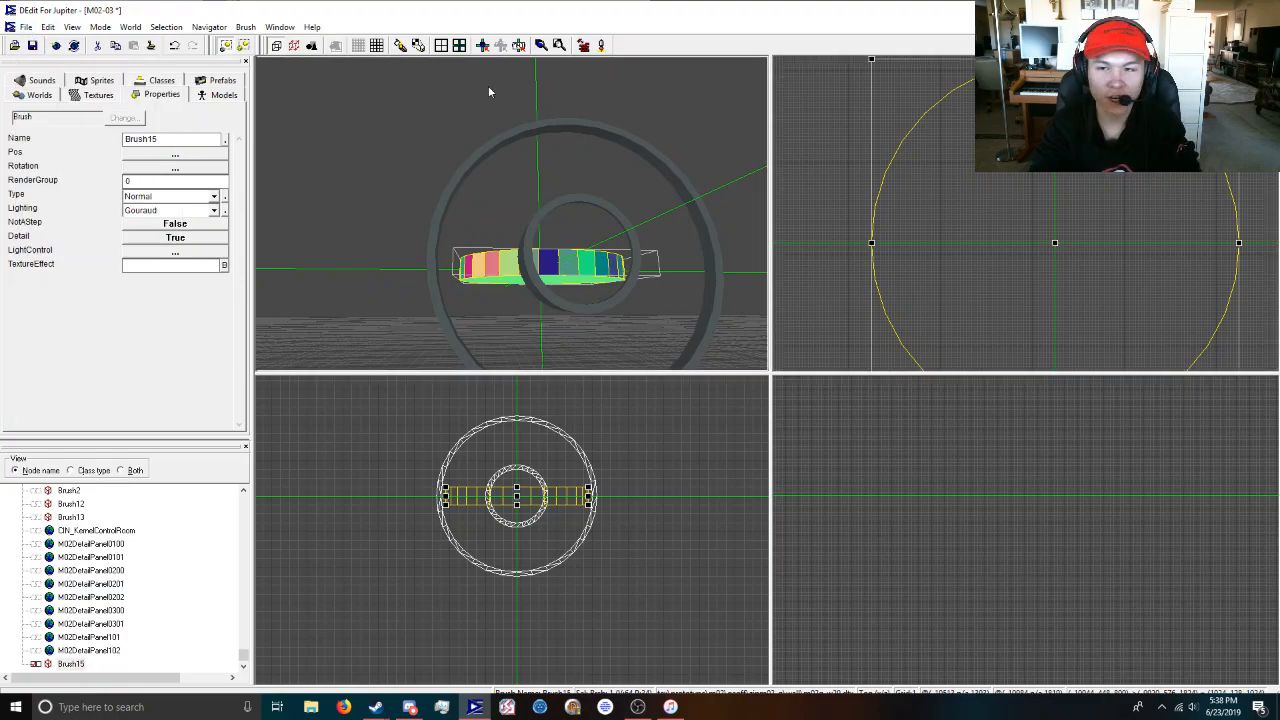
right_click(963, 197)
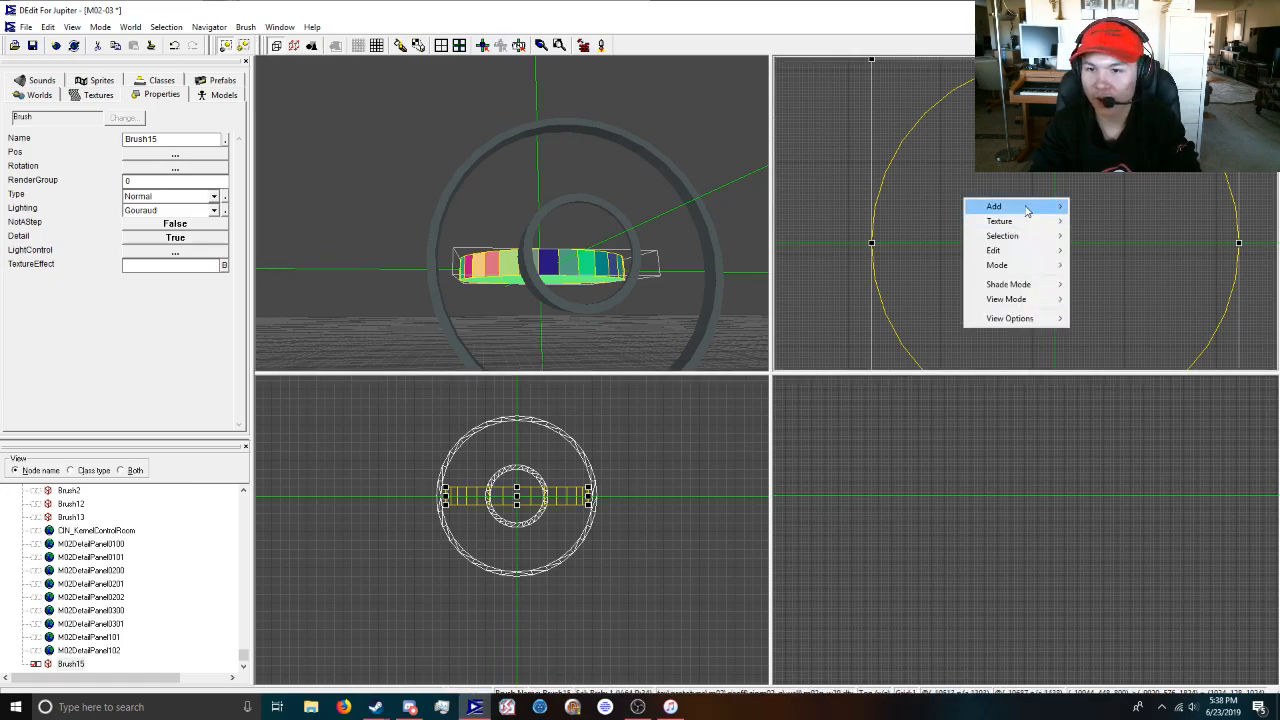
mouse_move(1026, 208)
click(1106, 222)
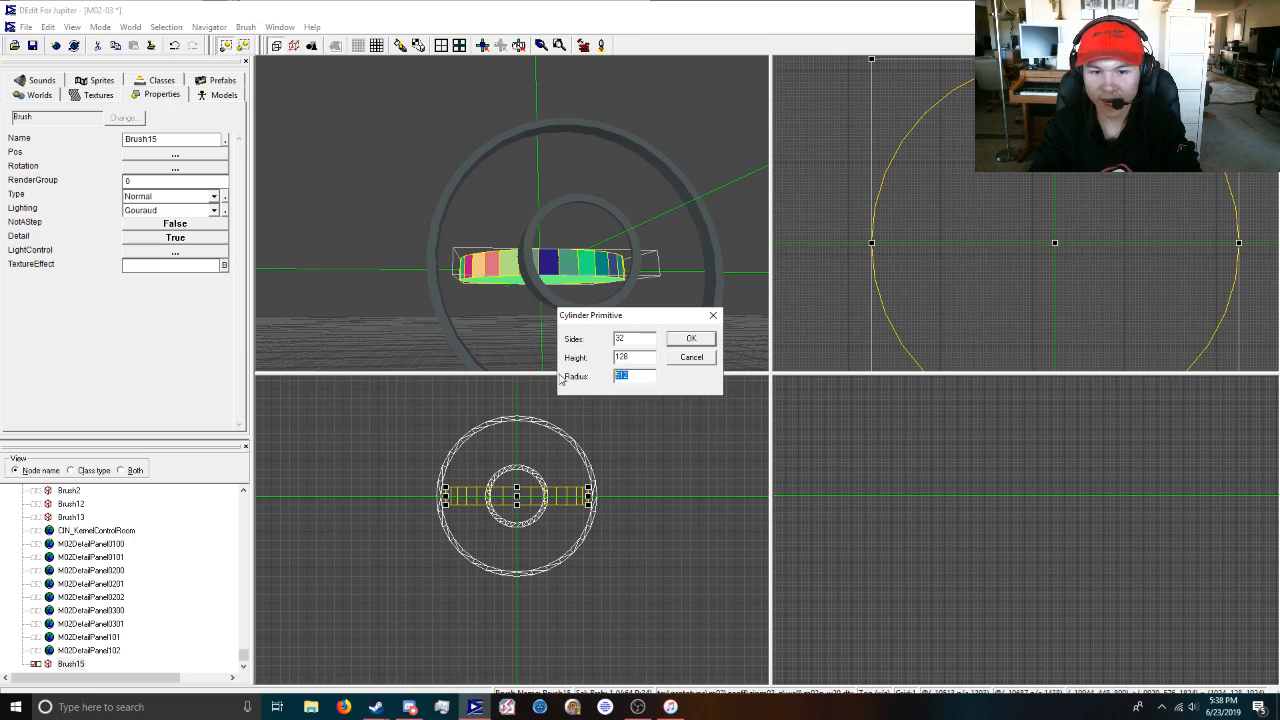
text(256)
click(708, 338)
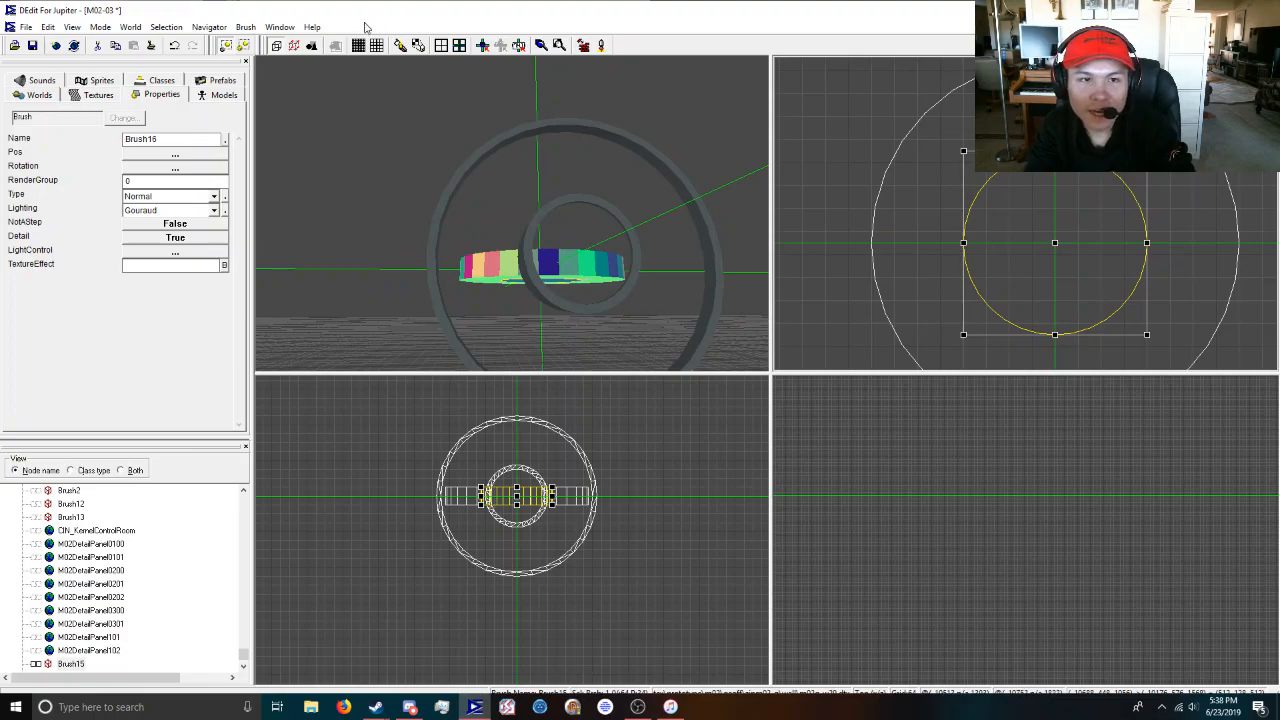
Select the larger cylinder and inspect the spacing between the edges of both cylinders in the top view.
click(930, 273)
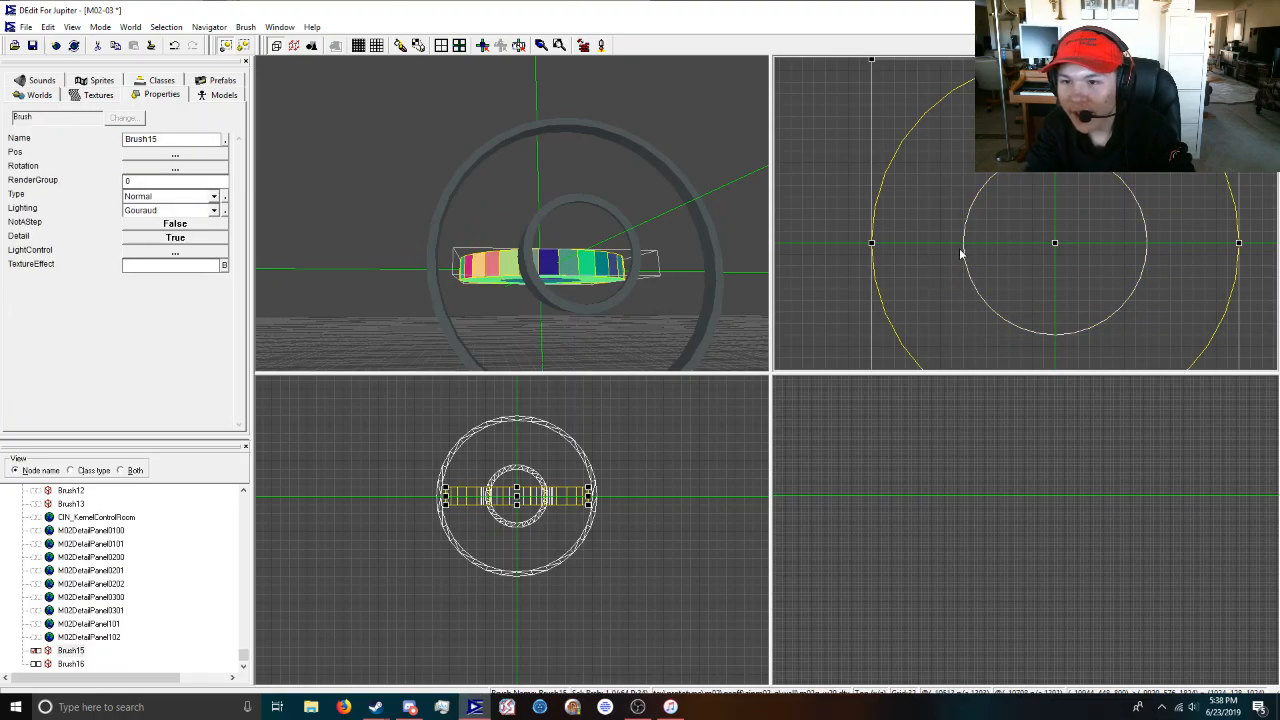
scroll(1028, 226, down, 2)
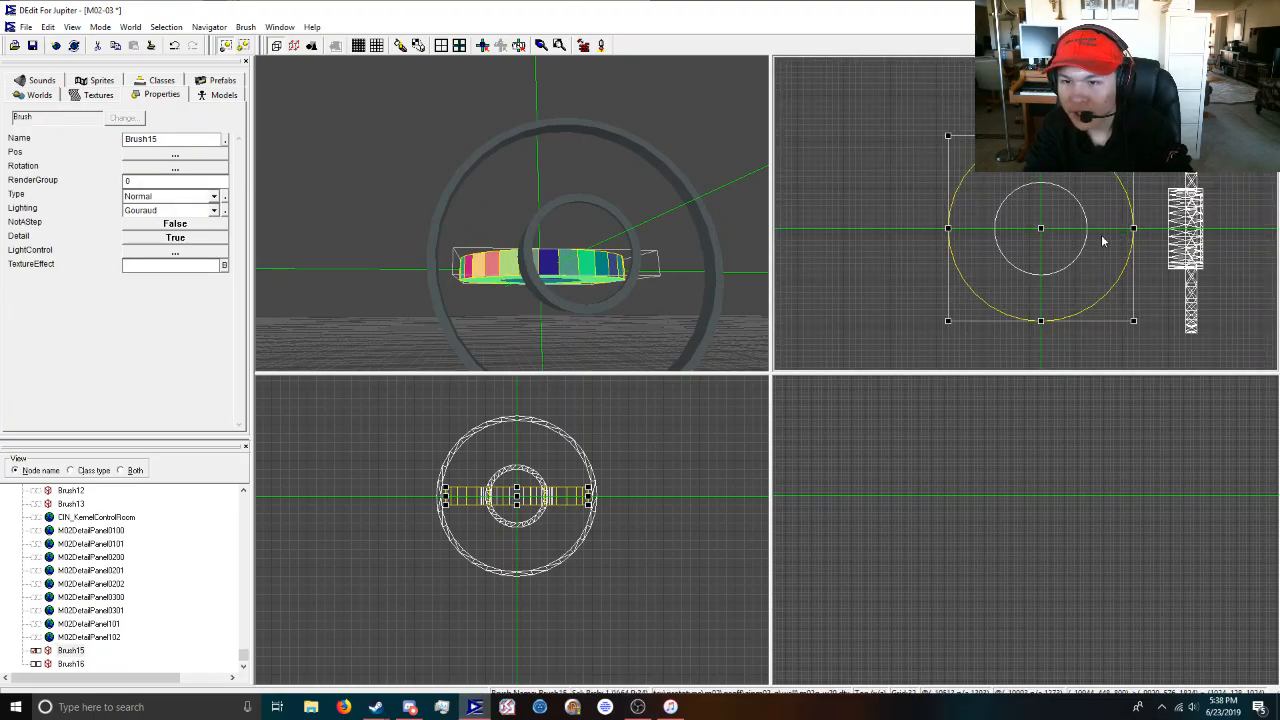
scroll(1050, 230, up, 3)
scroll(1008, 217, up, 3)
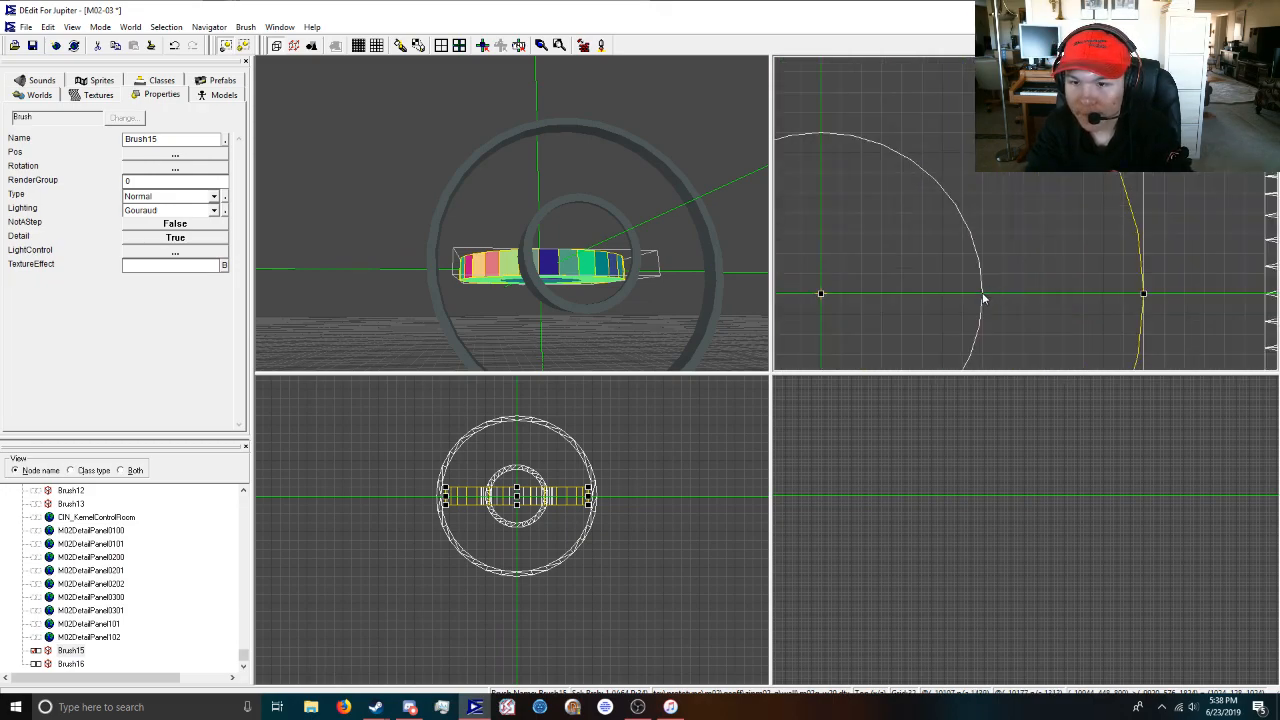
scroll(1026, 213, down, 2)
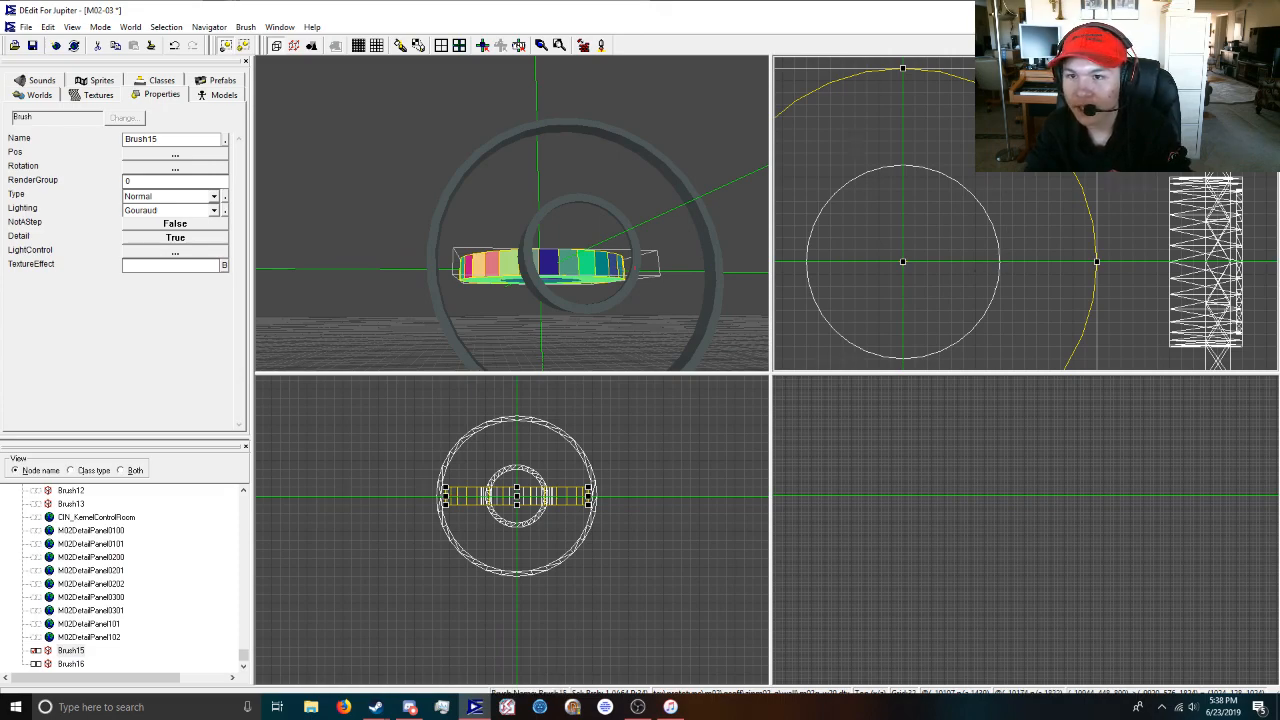
Split the larger cylinder along a vertical line tangent to the right side of the inner cylinder in the top view.
scroll(1012, 315, down, 2)
scroll(1013, 334, up, 1)
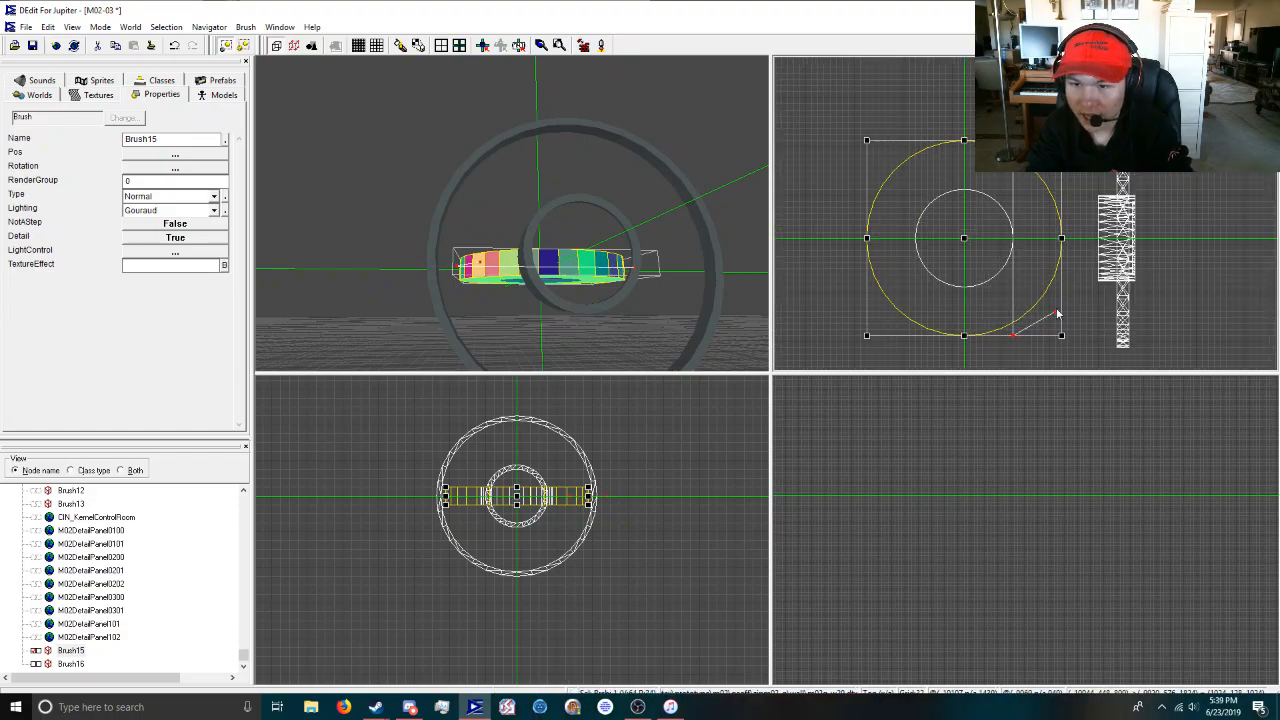
key(Delete)
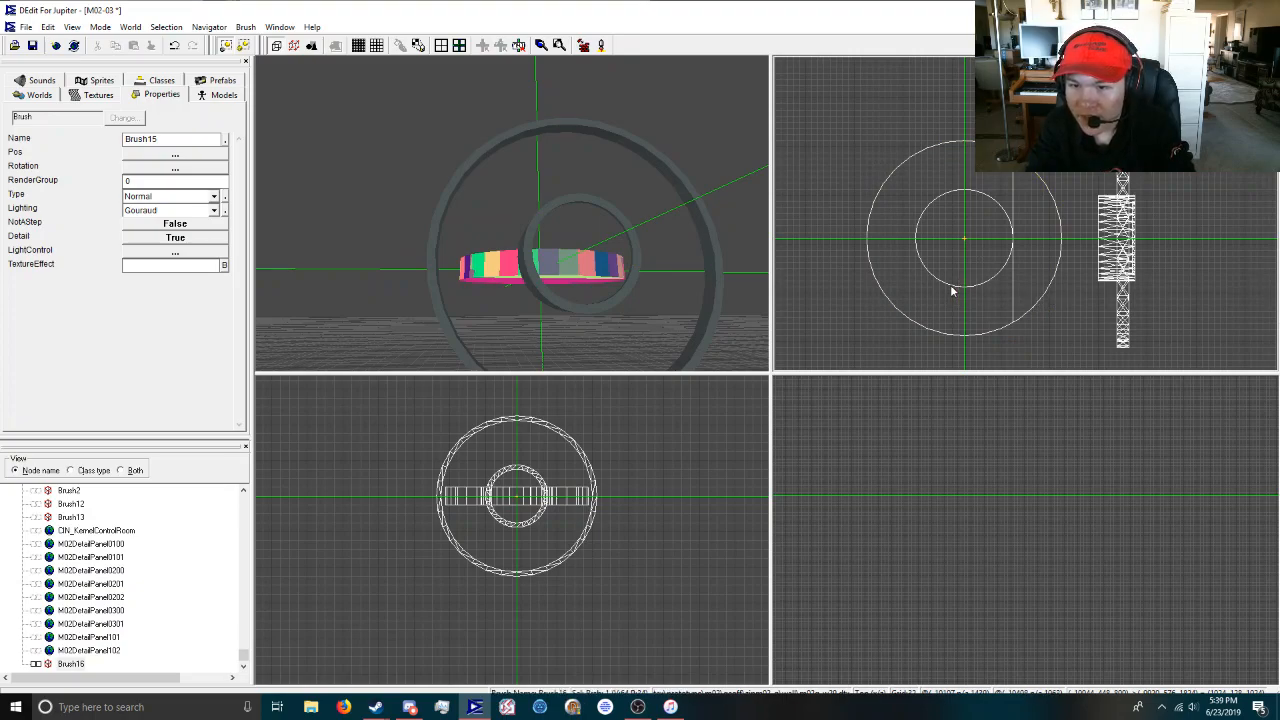
Select both pieces of the larger cylinder and split them along a horizontal line tangent to the inner cylinder's lower edge.
click(892, 292)
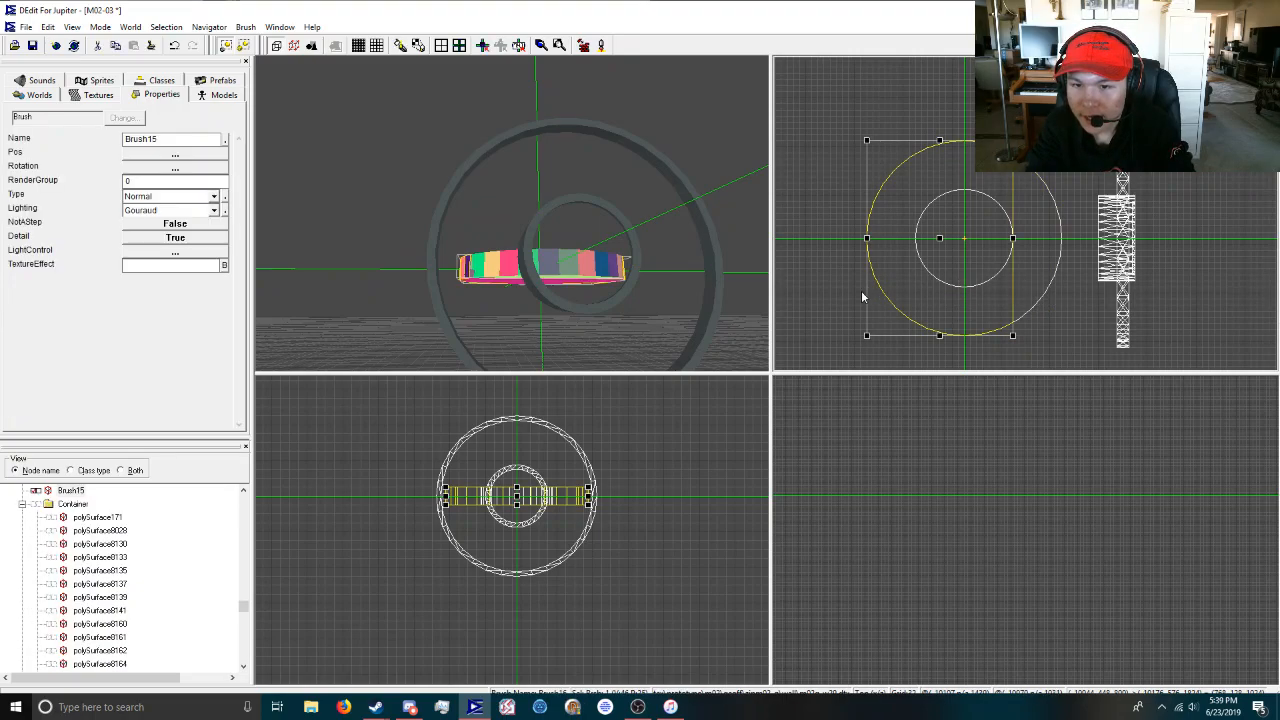
ctrl+click(868, 290)
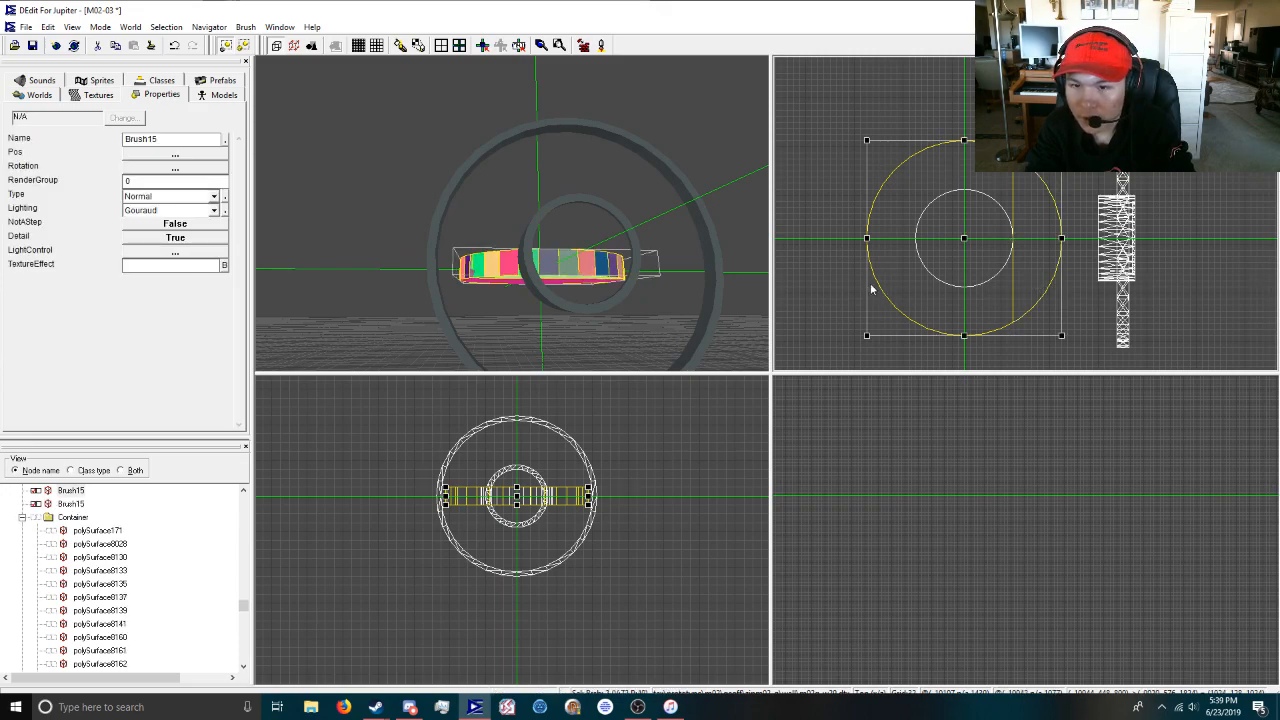
drag(1046, 302, 1067, 294)
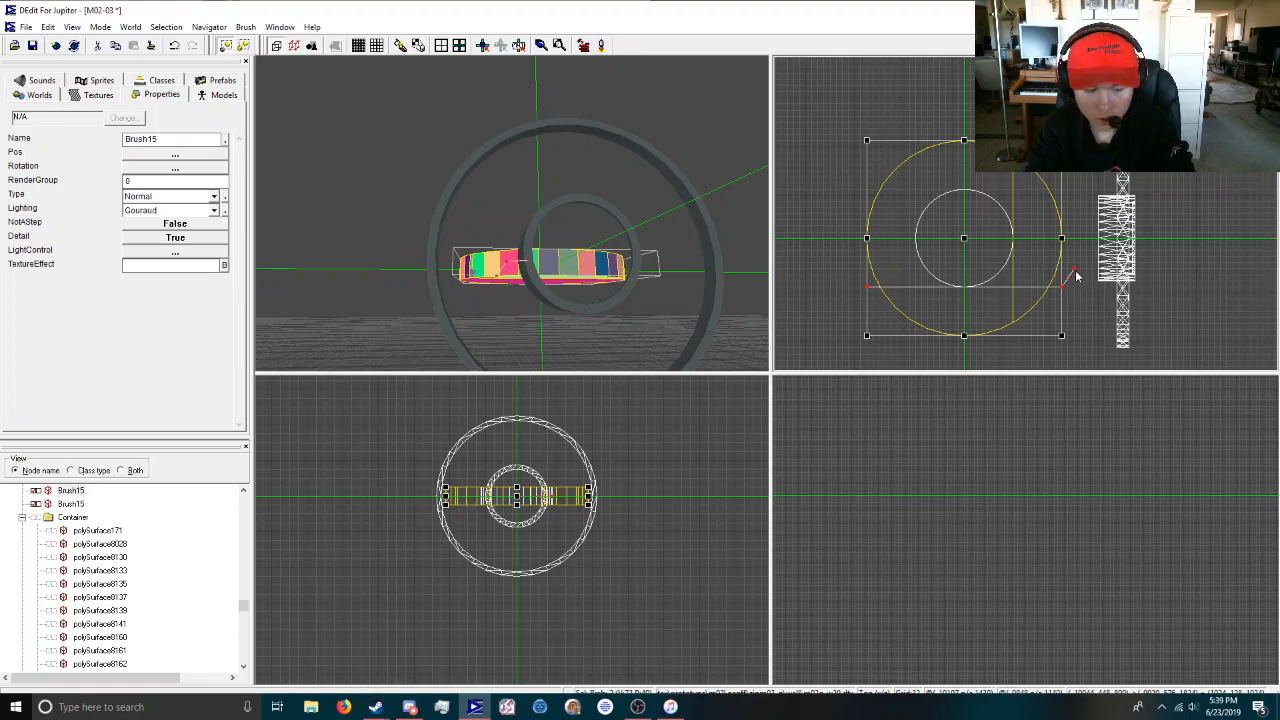
key(ctrl+shift+s)
click(983, 303)
click(966, 183)
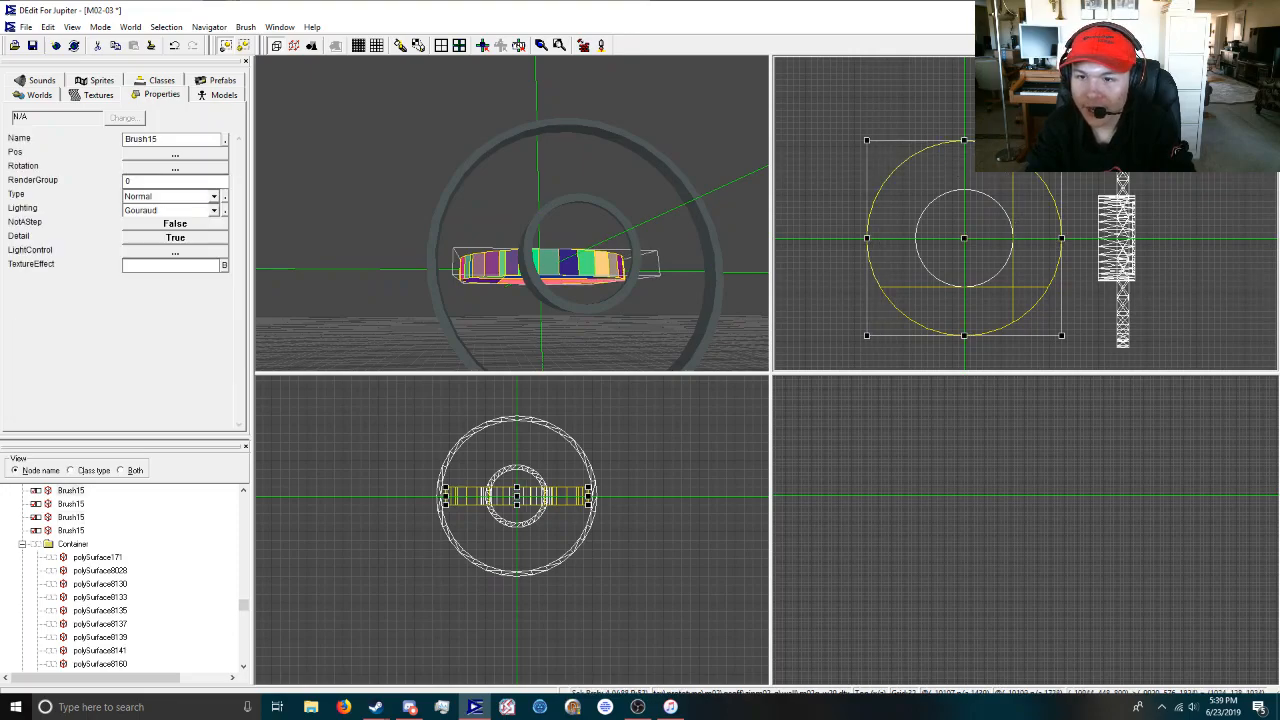
Split the selected pieces along a horizontal line tangent to the inner cylinder's upper edge.
scroll(1030, 200, up, 1)
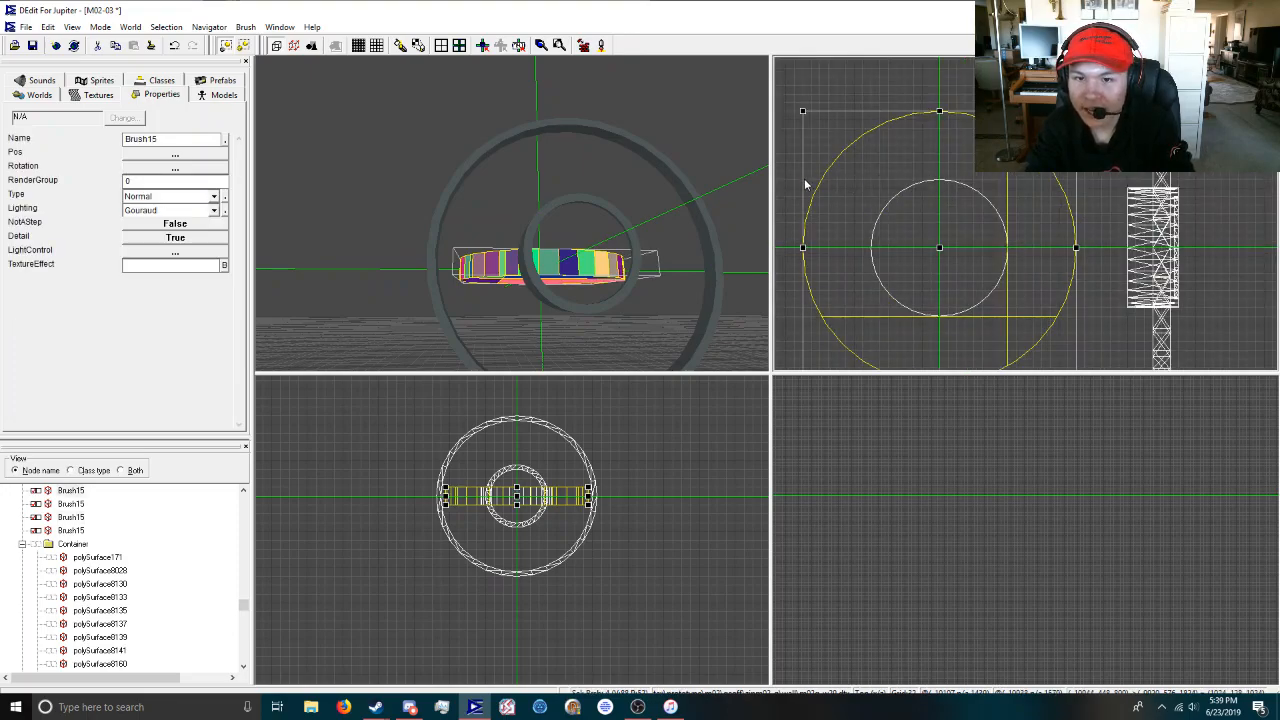
drag(996, 195, 1082, 184)
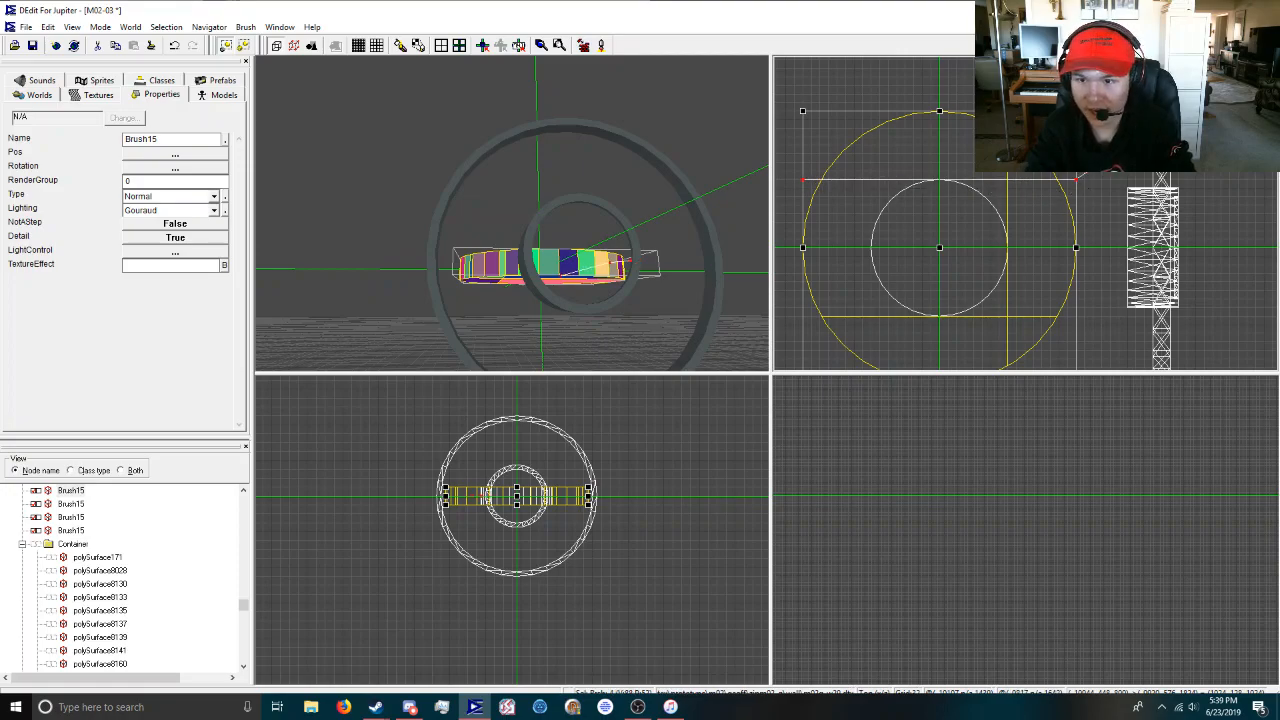
key(Return)
Select the middle, lower and upper pieces and split them along a vertical line tangent to the inner cylinder's left side.
click(868, 217)
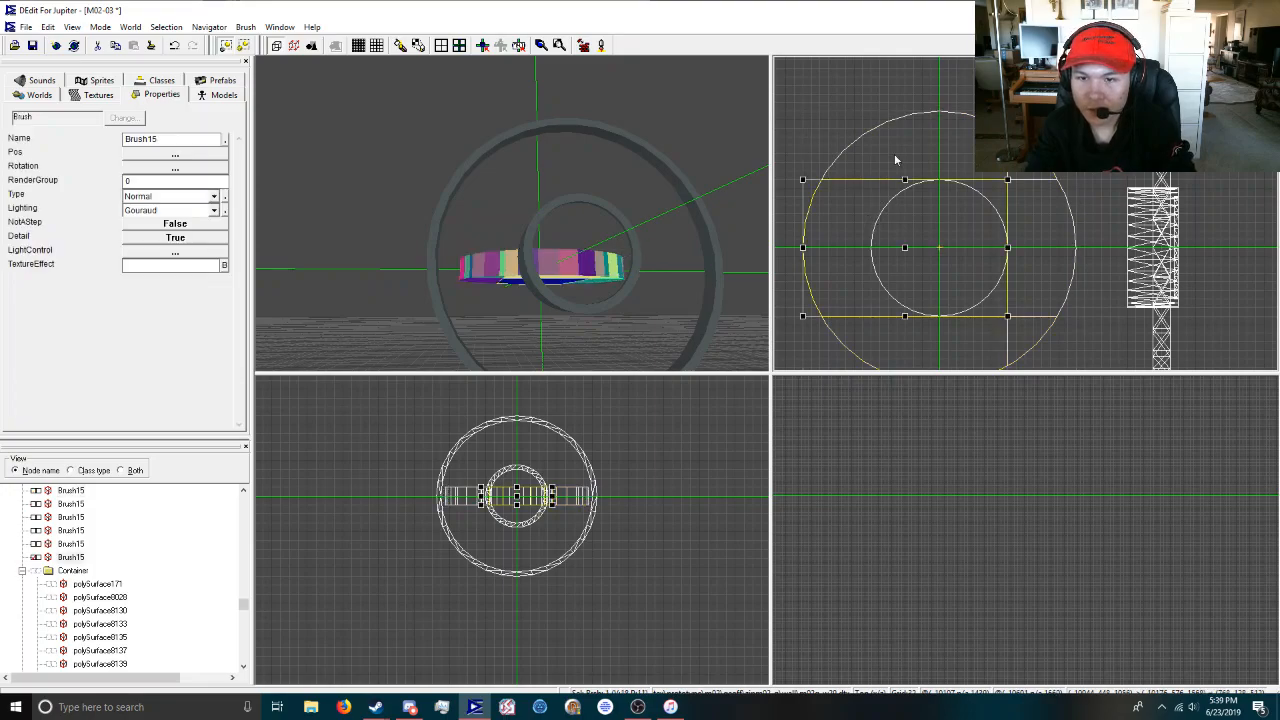
click(878, 349)
scroll(865, 309, down, 2)
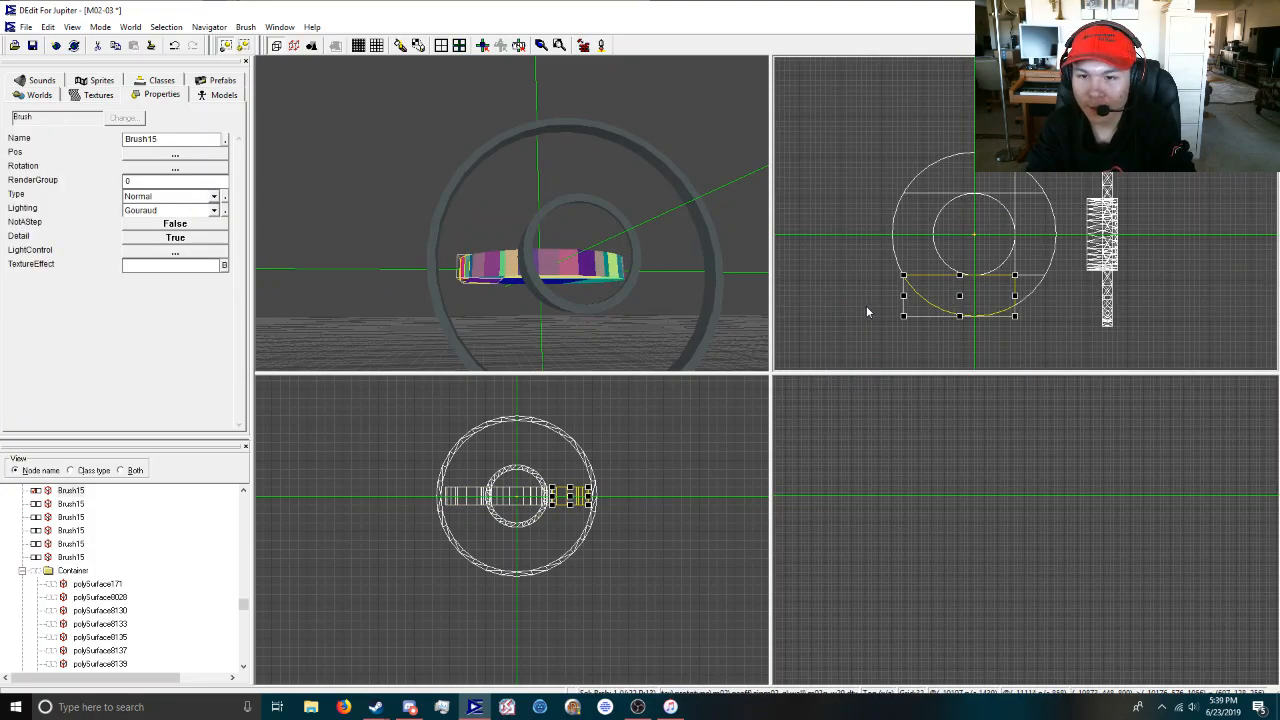
click(917, 229)
ctrl+click(942, 177)
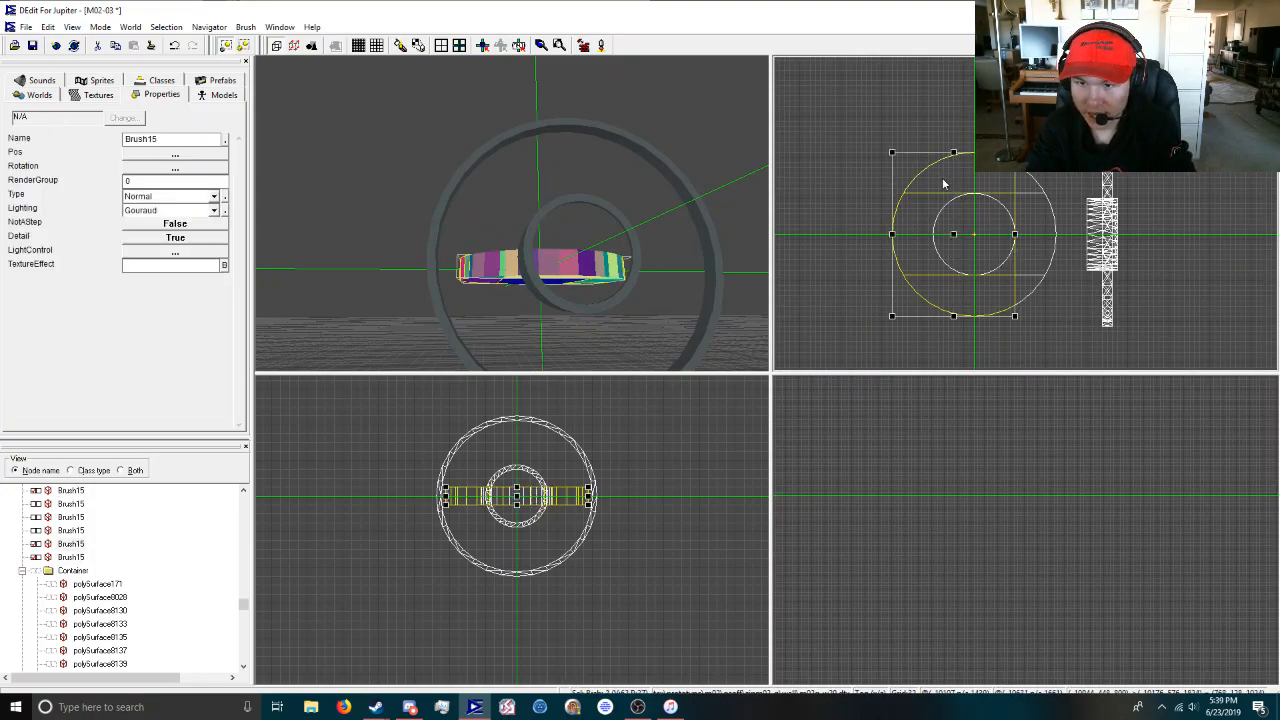
scroll(940, 165, up, 2)
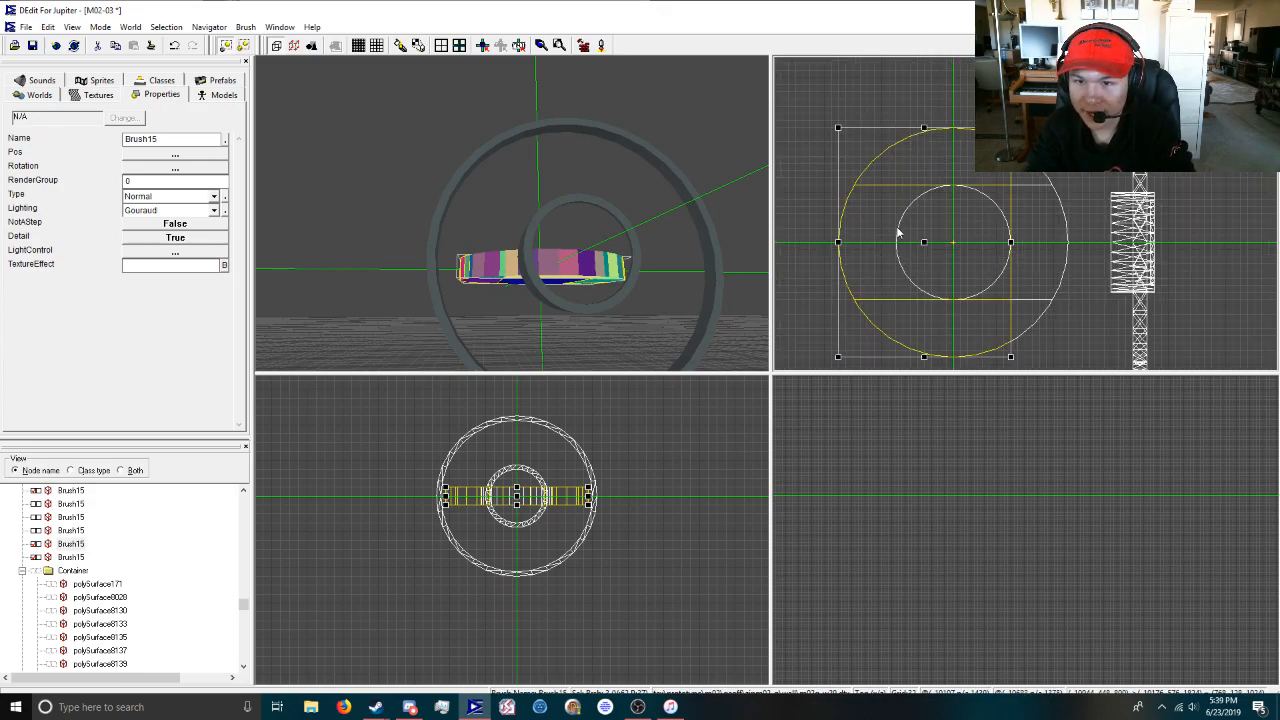
click(896, 128)
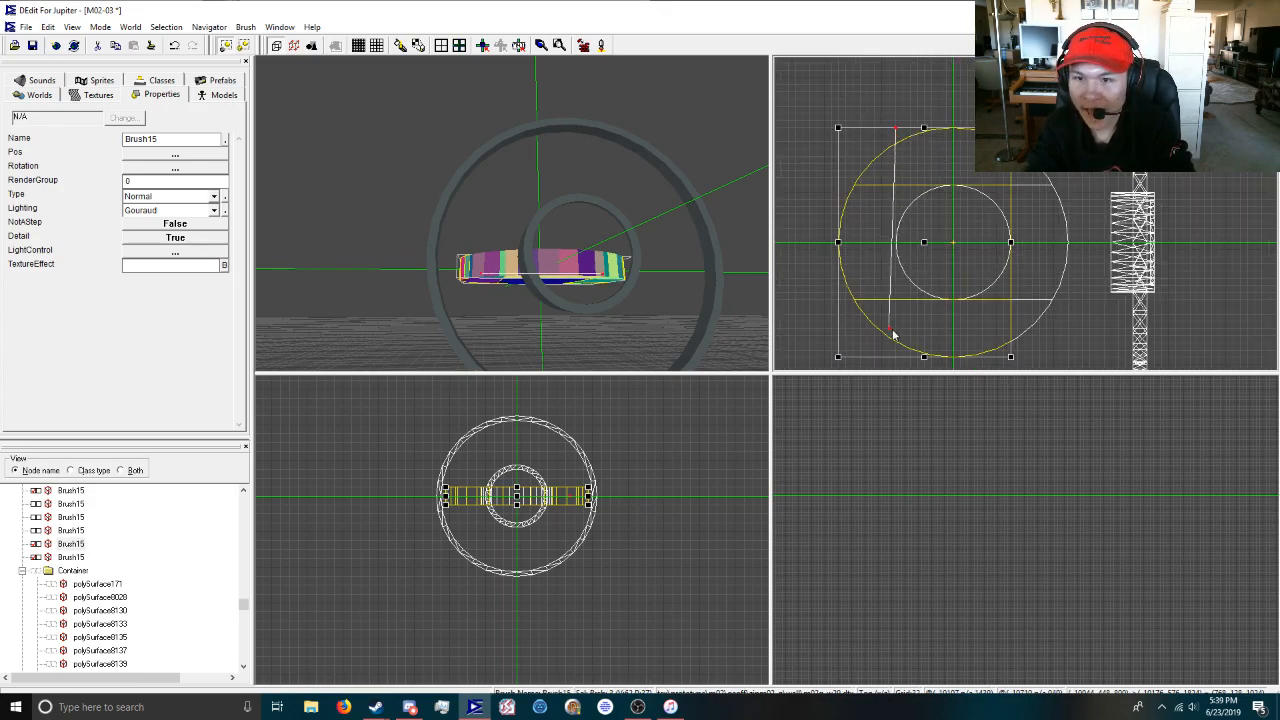
click(895, 356)
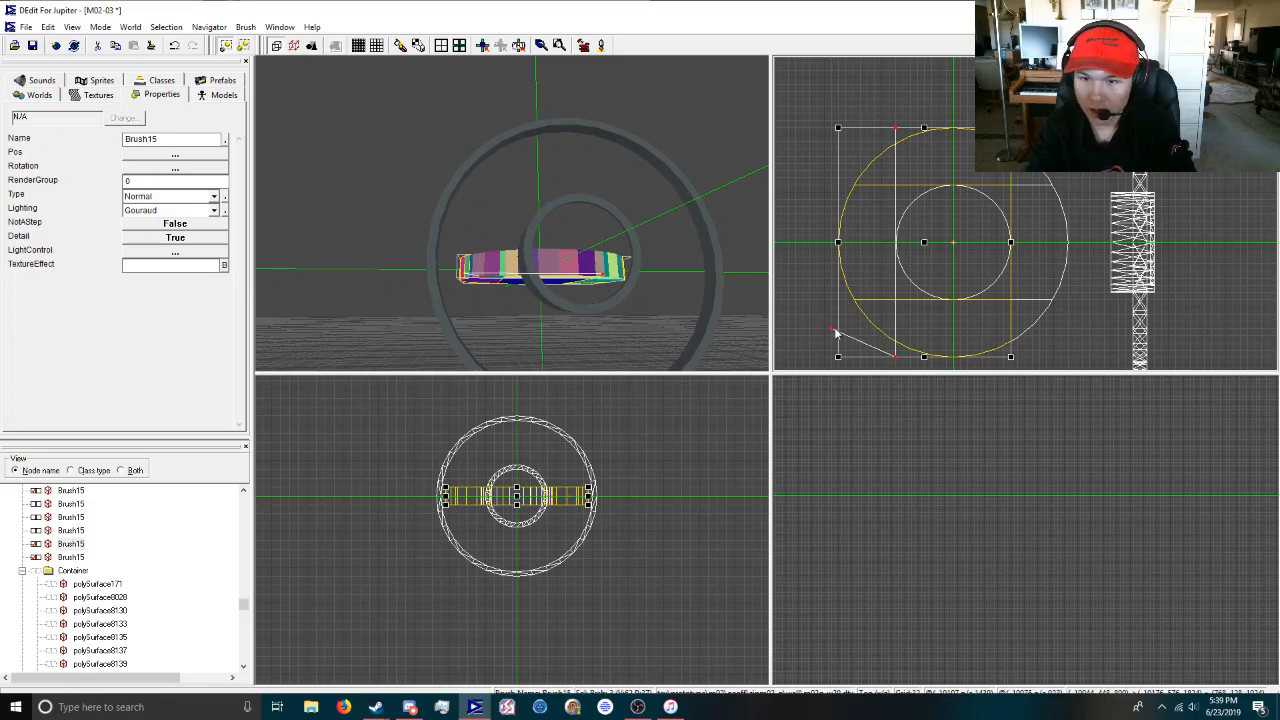
key(s)
Select the square centre piece around the inner cylinder and examine how the cylinder's edge vertices sit on the grid.
click(883, 233)
click(908, 200)
scroll(922, 218, up, 2)
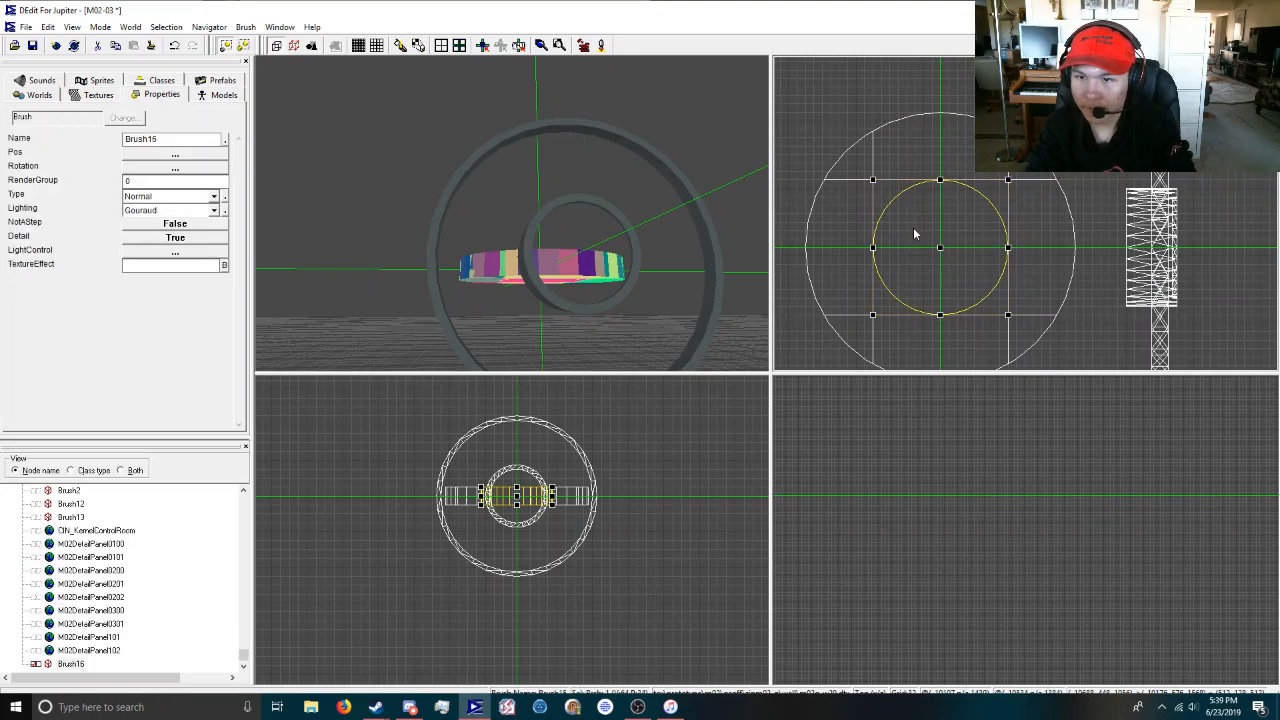
scroll(888, 199, up, 2)
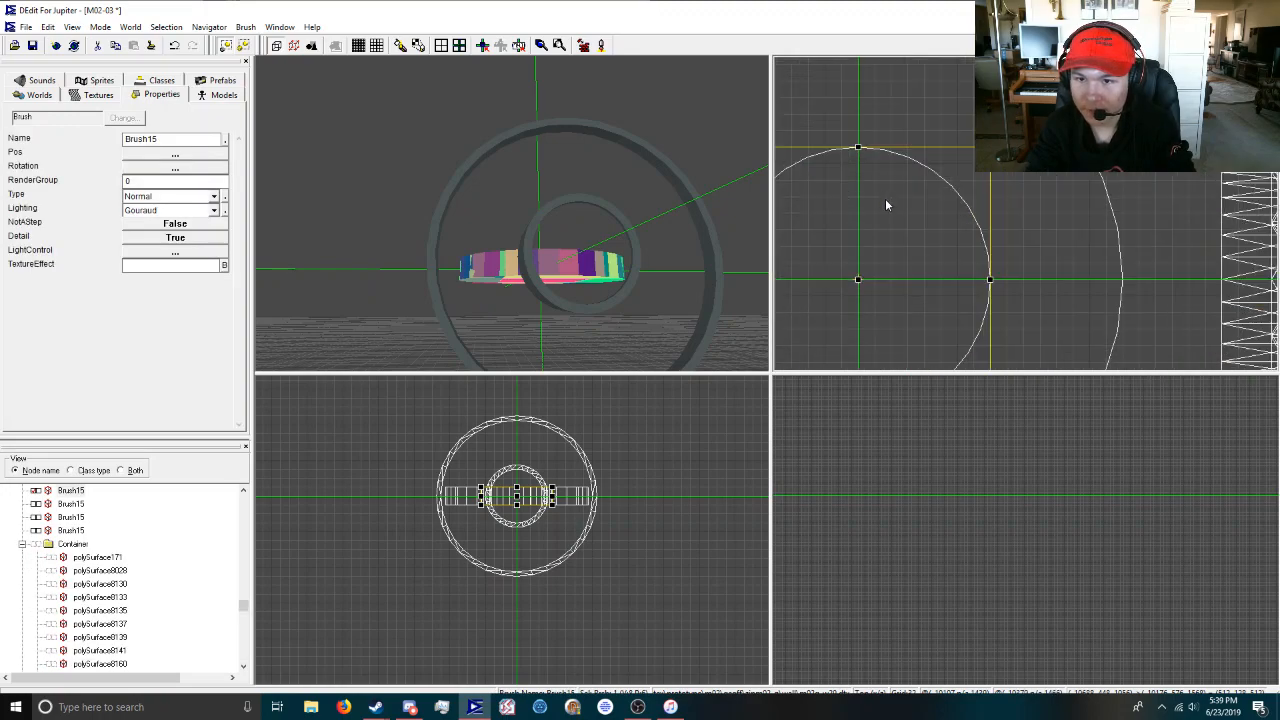
scroll(922, 205, down, 3)
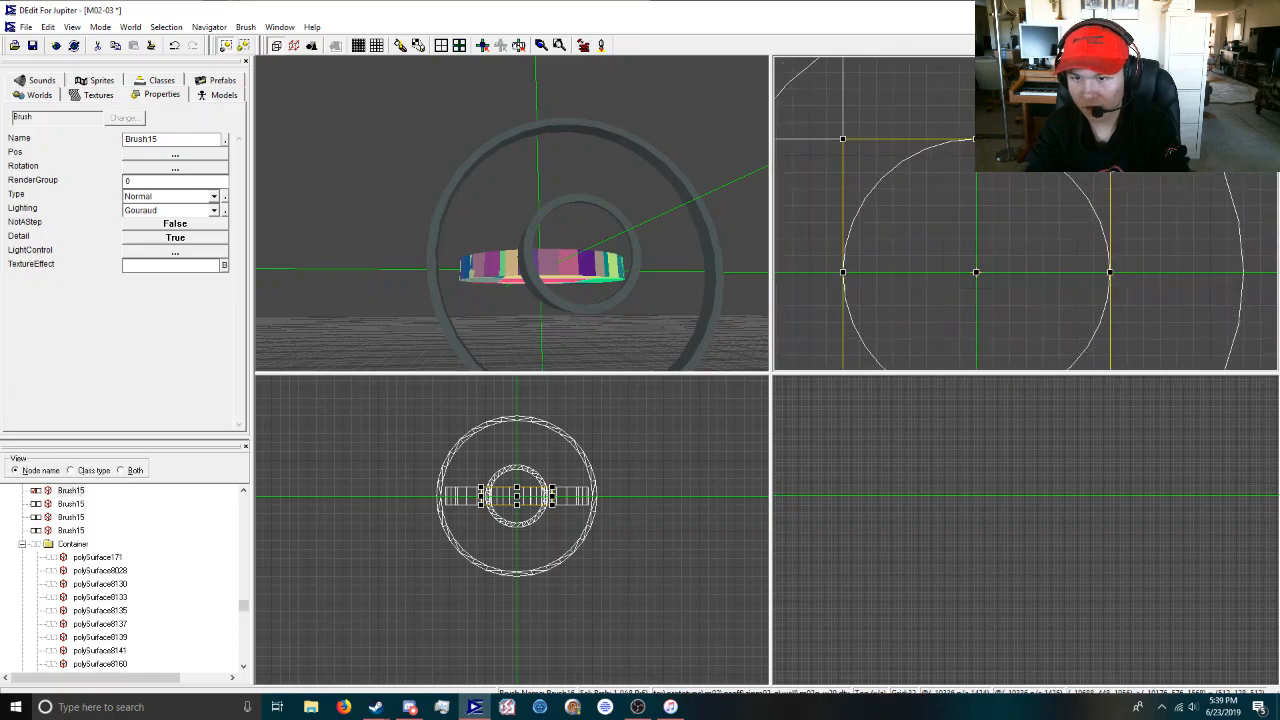
scroll(1030, 220, up, 4)
scroll(1010, 185, up, 4)
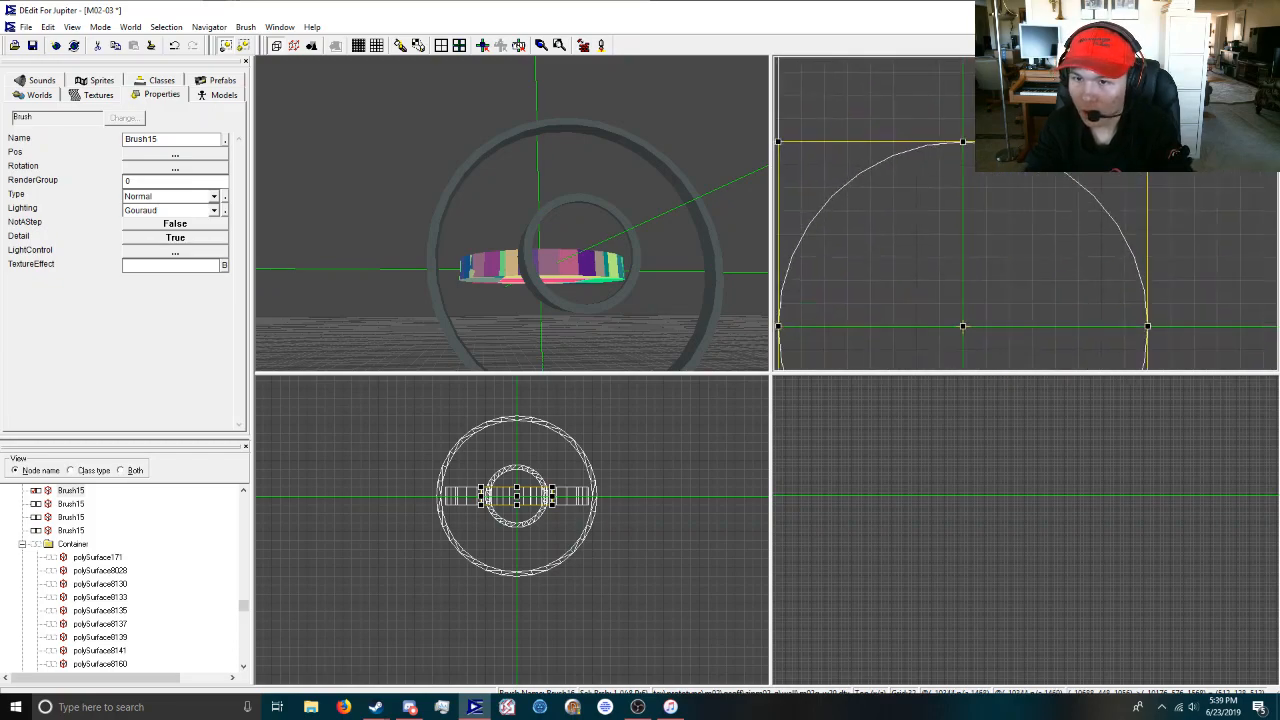
scroll(1026, 210, down, 3)
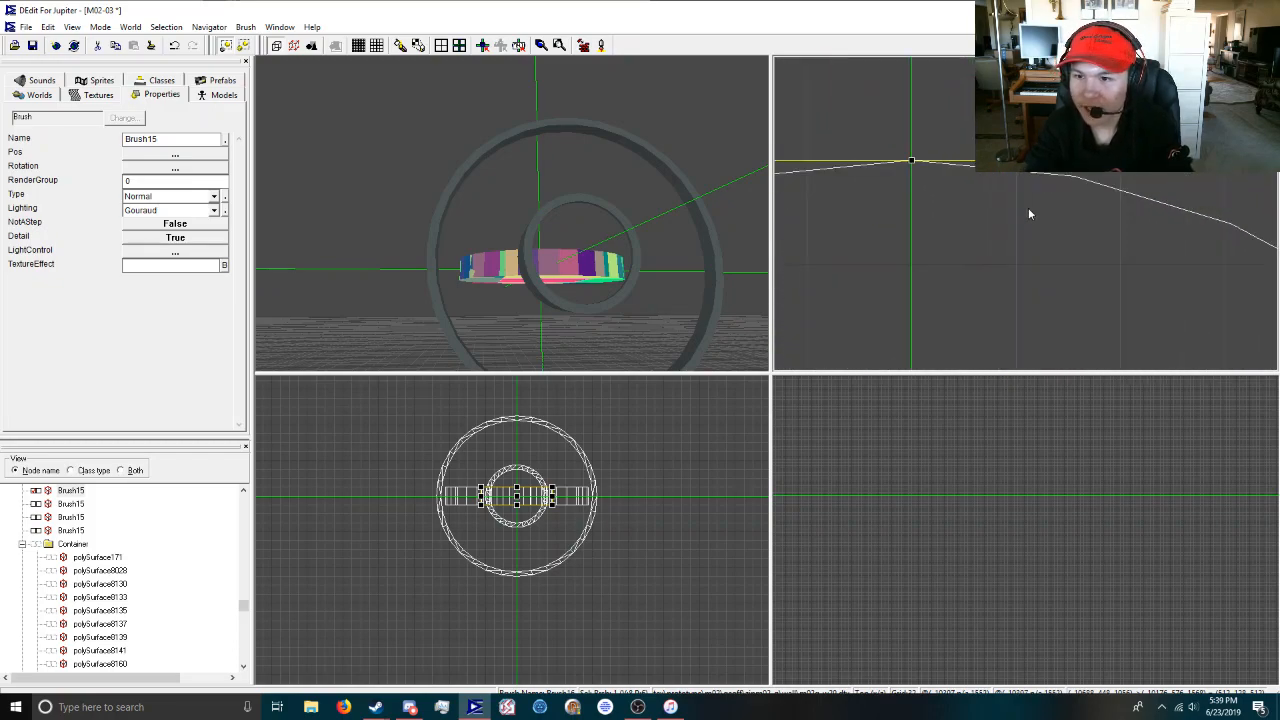
scroll(1045, 200, up, 3)
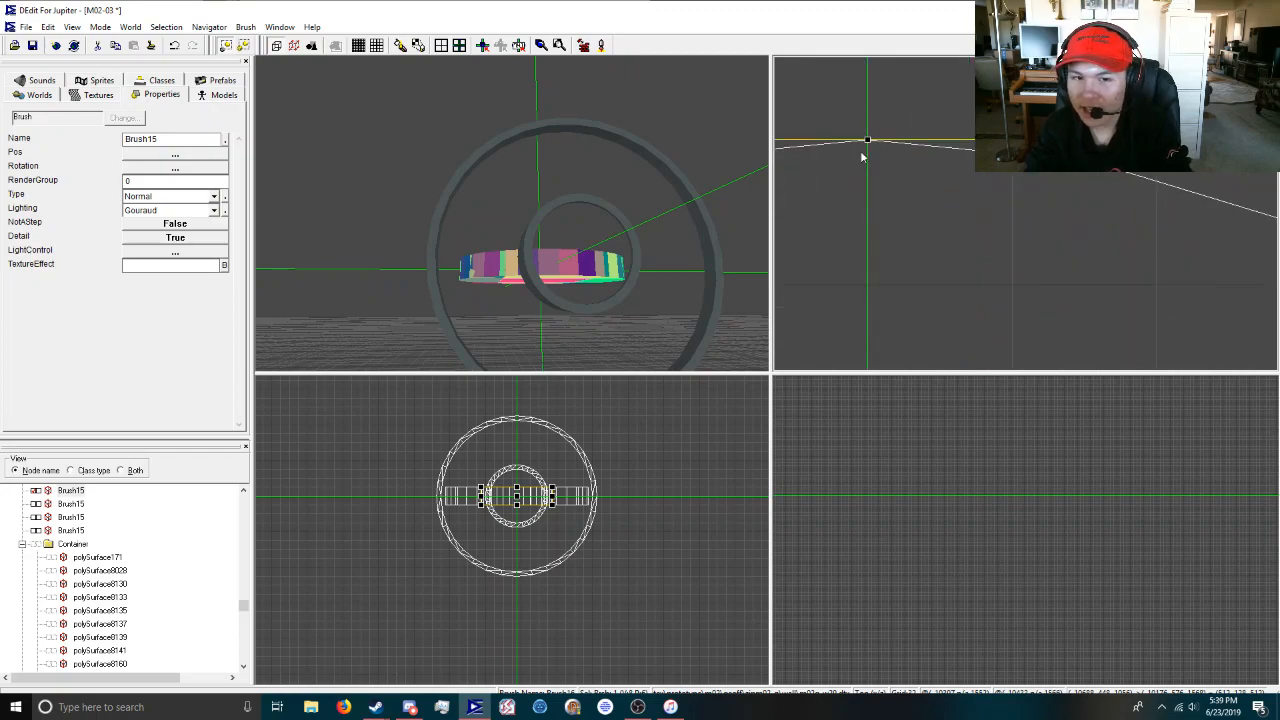
scroll(962, 178, down, 2)
scroll(1002, 282, down, 2)
scroll(1000, 275, up, 5)
scroll(1005, 263, down, 2)
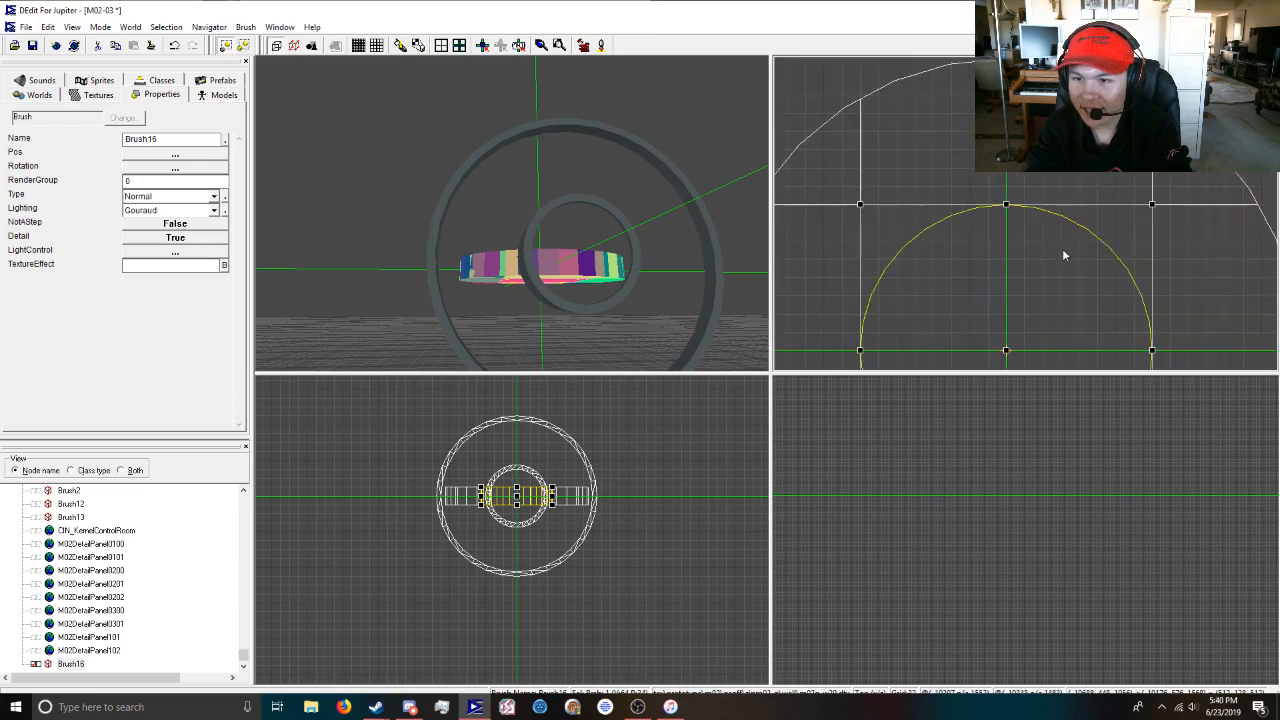
scroll(1067, 211, up, 3)
scroll(1064, 205, up, 1)
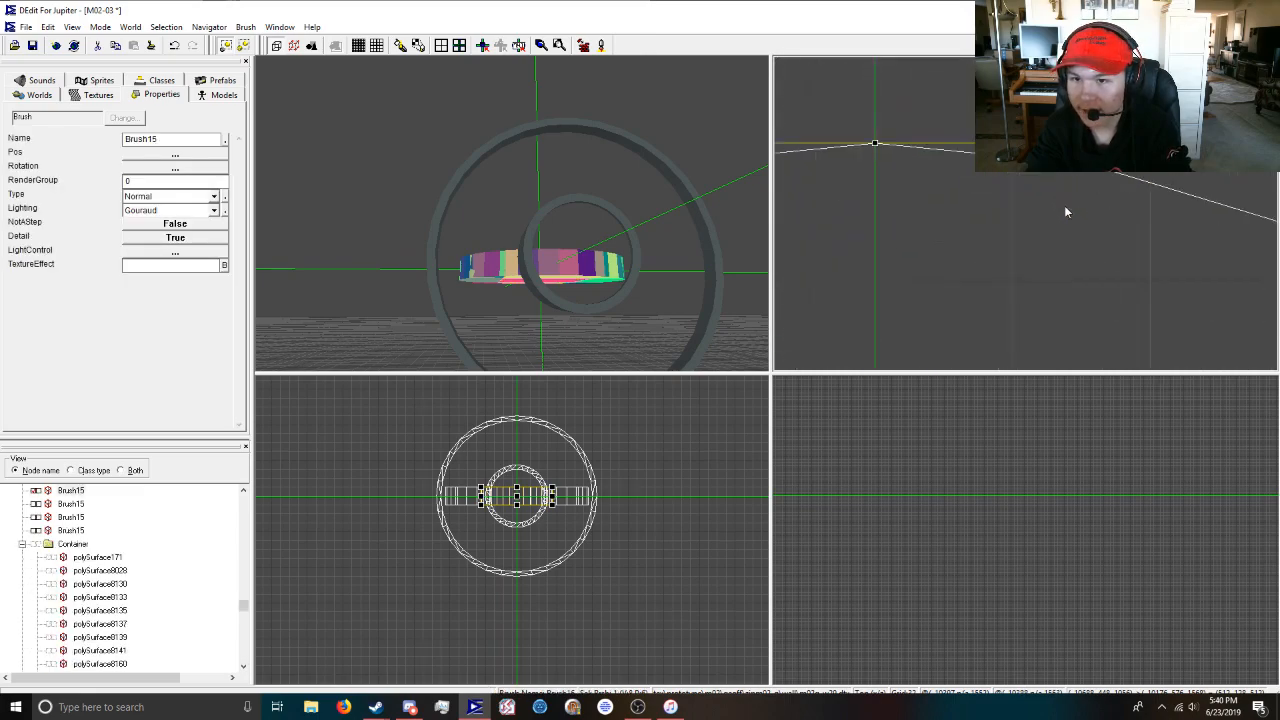
scroll(1060, 200, down, 3)
Set the grid spacing to 1 and start a traced outline at the inner cylinder's topmost vertex.
scroll(1063, 207, up, 4)
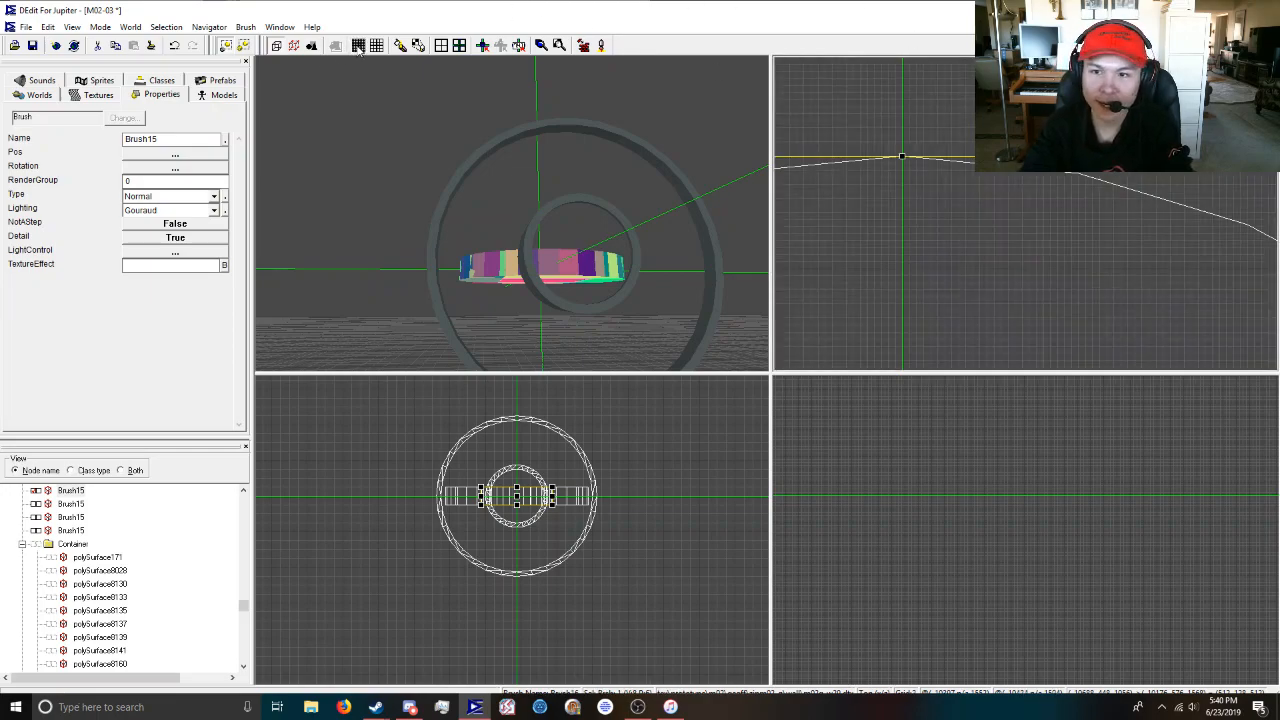
scroll(1042, 227, down, 2)
scroll(1084, 195, up, 2)
scroll(1030, 213, up, 3)
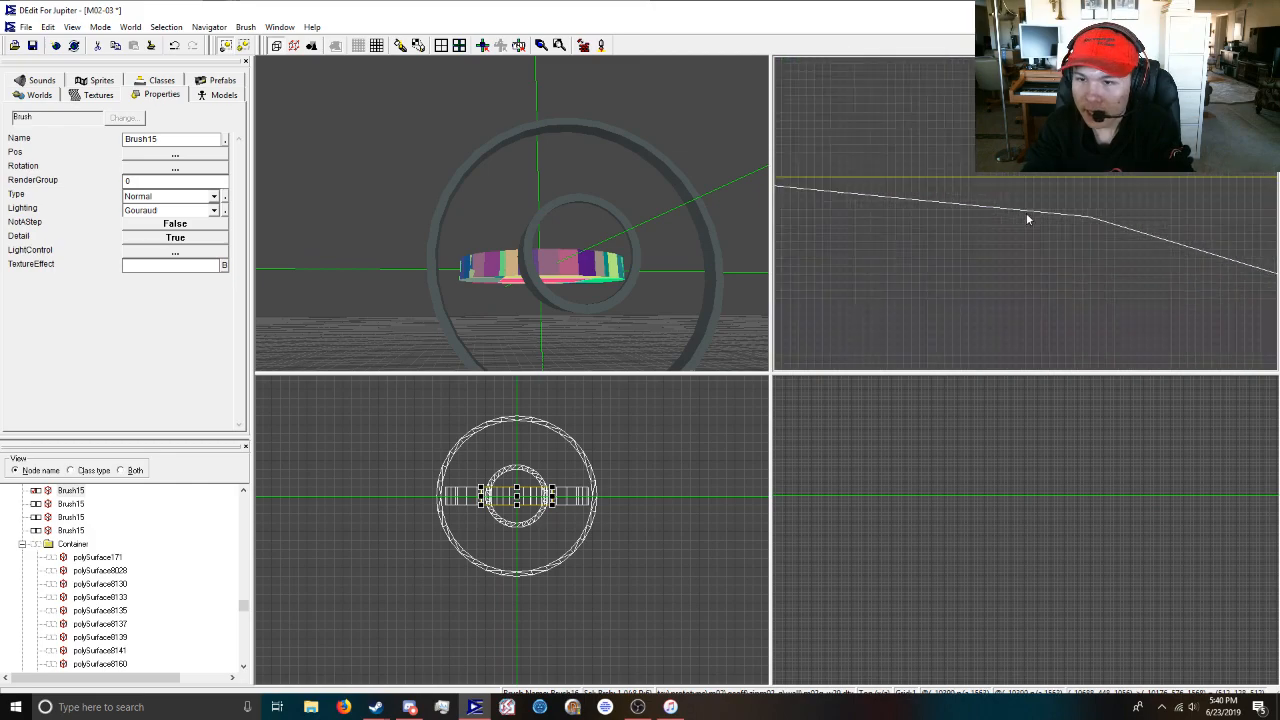
scroll(1163, 236, down, 1)
scroll(1162, 236, down, 2)
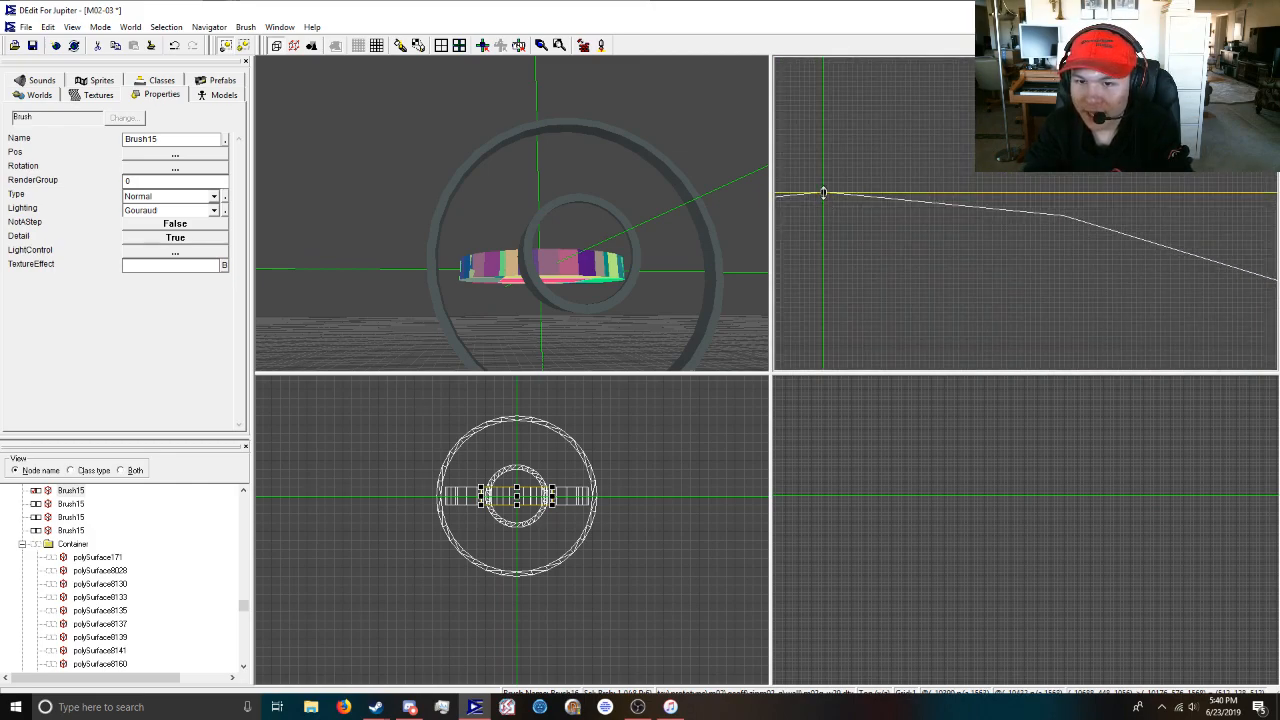
key(o)
Extend the outline clockwise with points at the grid intersections nearest the inner cylinder's next two vertices.
middle_drag(1111, 225, 1038, 218)
scroll(978, 220, down, 7)
scroll(1008, 236, up, 3)
scroll(1026, 236, up, 5)
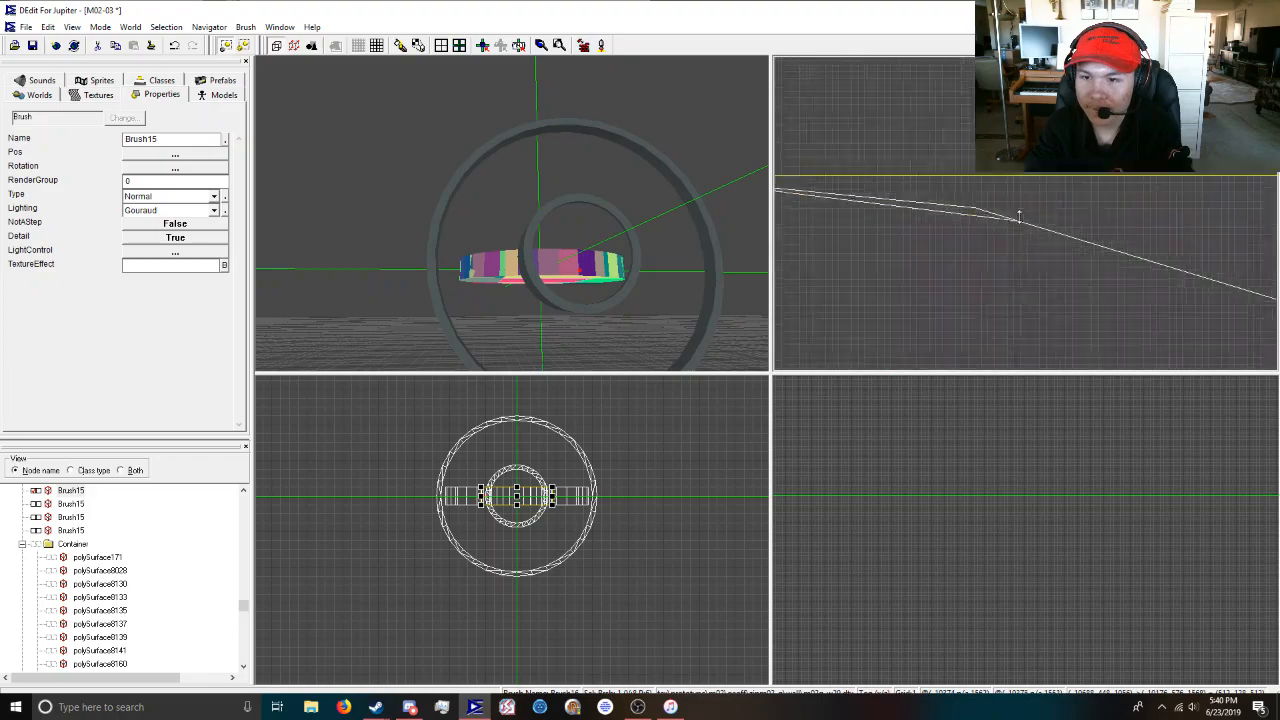
click(884, 198)
scroll(1024, 275, down, 4)
middle_drag(1026, 275, 932, 270)
scroll(1026, 270, up, 4)
middle_drag(1027, 278, 1031, 201)
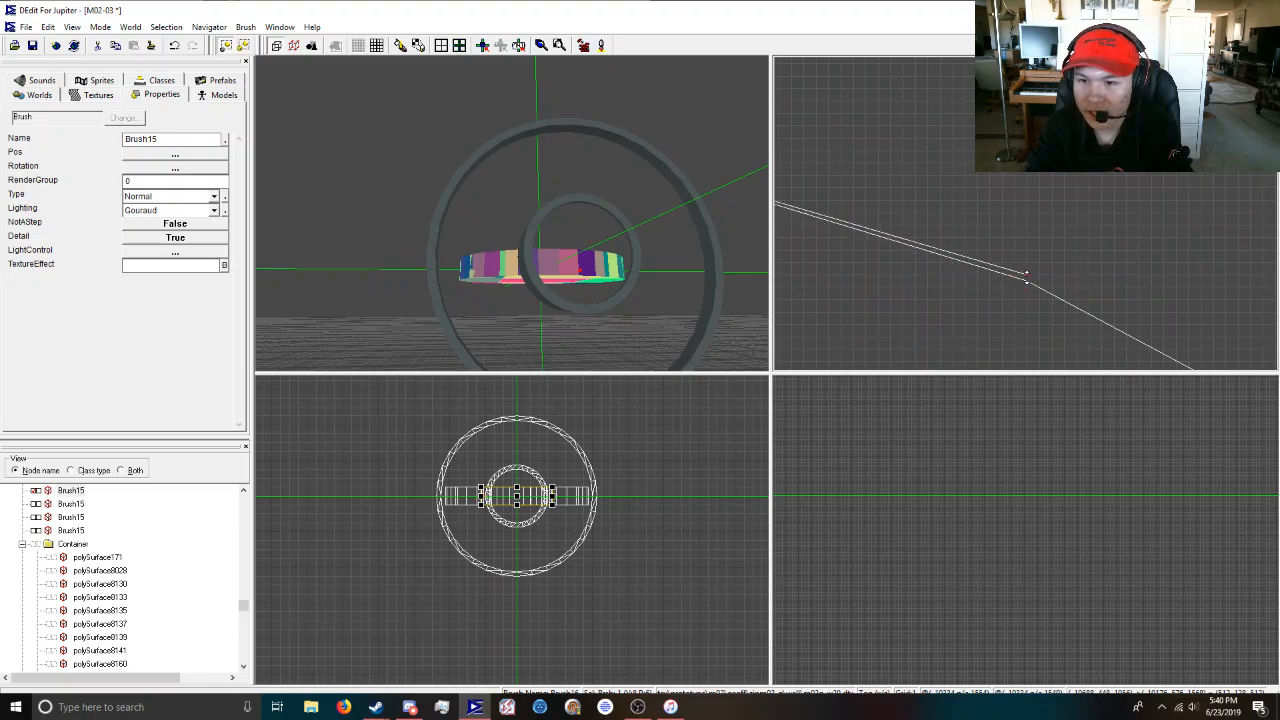
click(1027, 282)
Place the third point after the starting point at the grid intersection just inside the inner cylinder's next vertex.
scroll(1030, 290, down, 2)
mouse_move(1146, 326)
middle_down()
mouse_move(1001, 262)
mouse_move(986, 280)
middle_up()
scroll(1083, 320, up, 2)
middle_drag(1098, 326, 1028, 204)
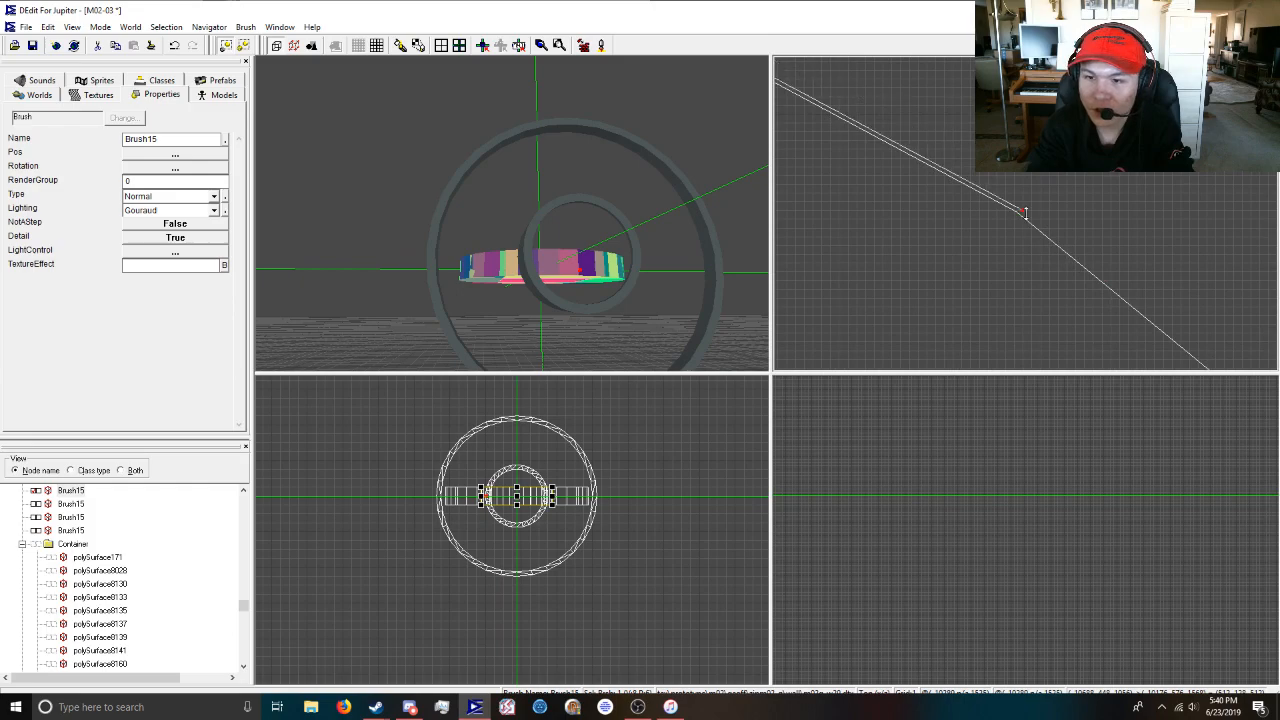
scroll(1014, 223, up, 1)
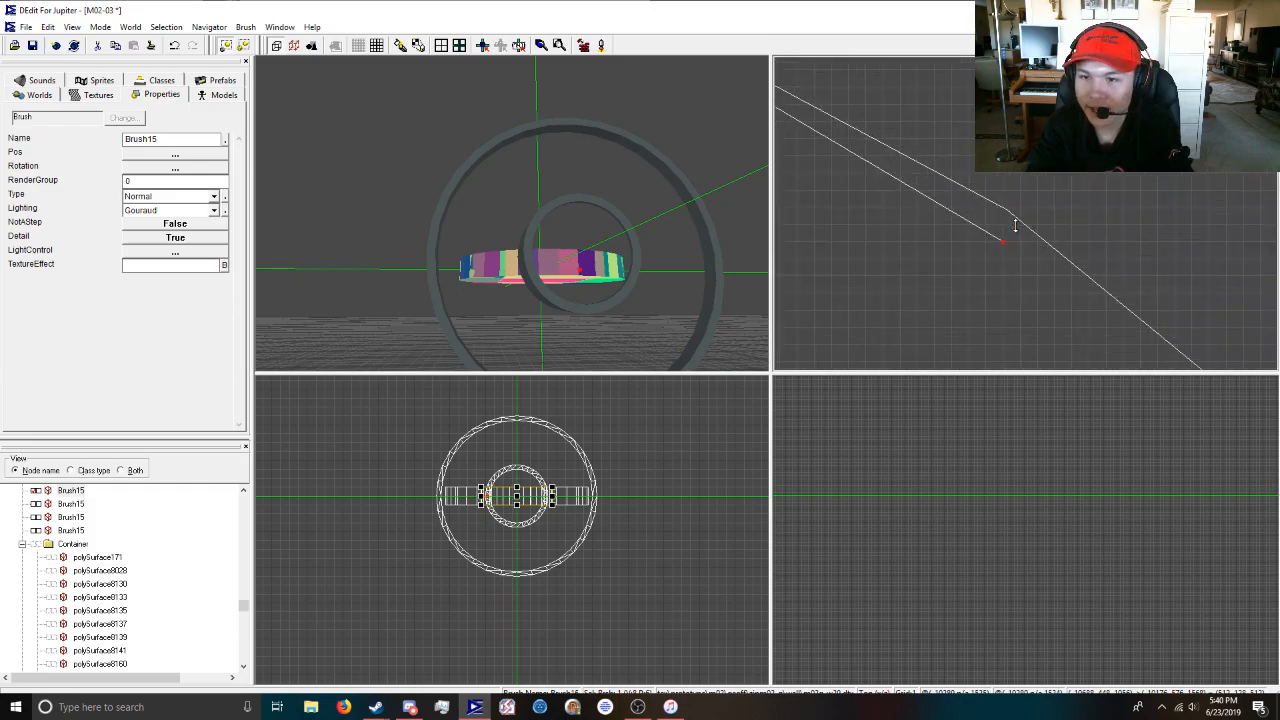
scroll(1003, 222, up, 2)
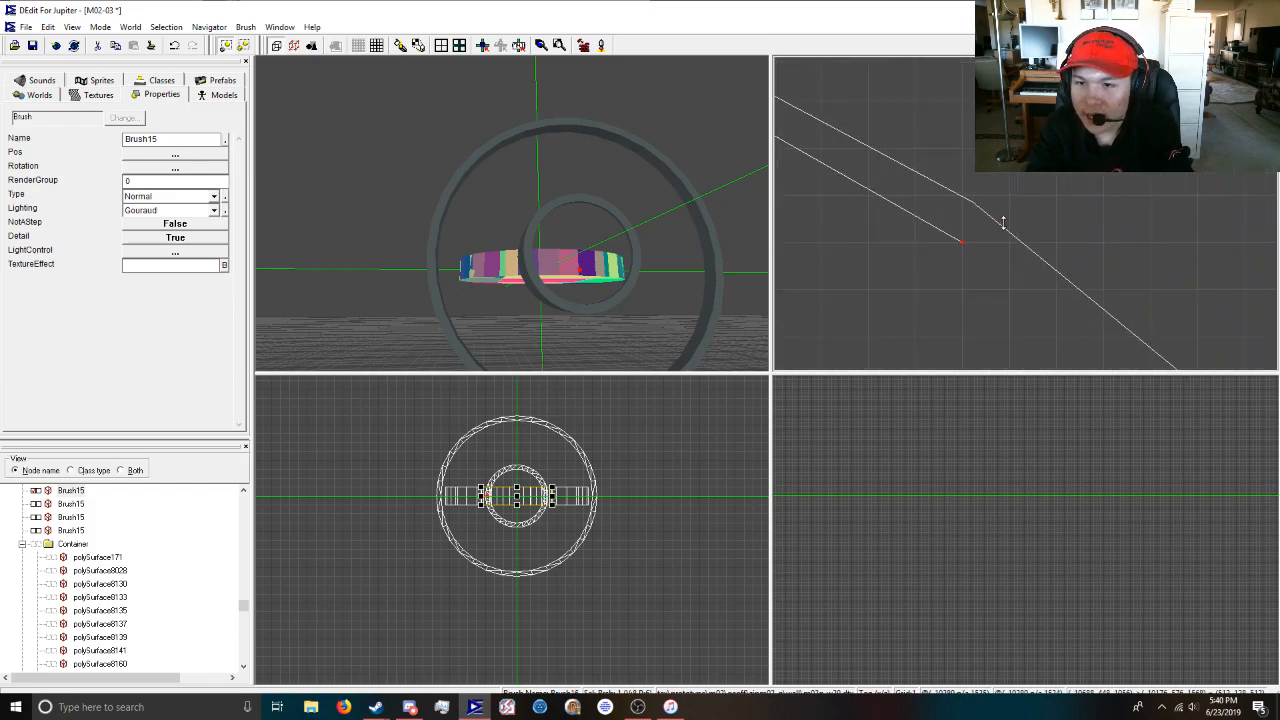
scroll(986, 200, up, 1)
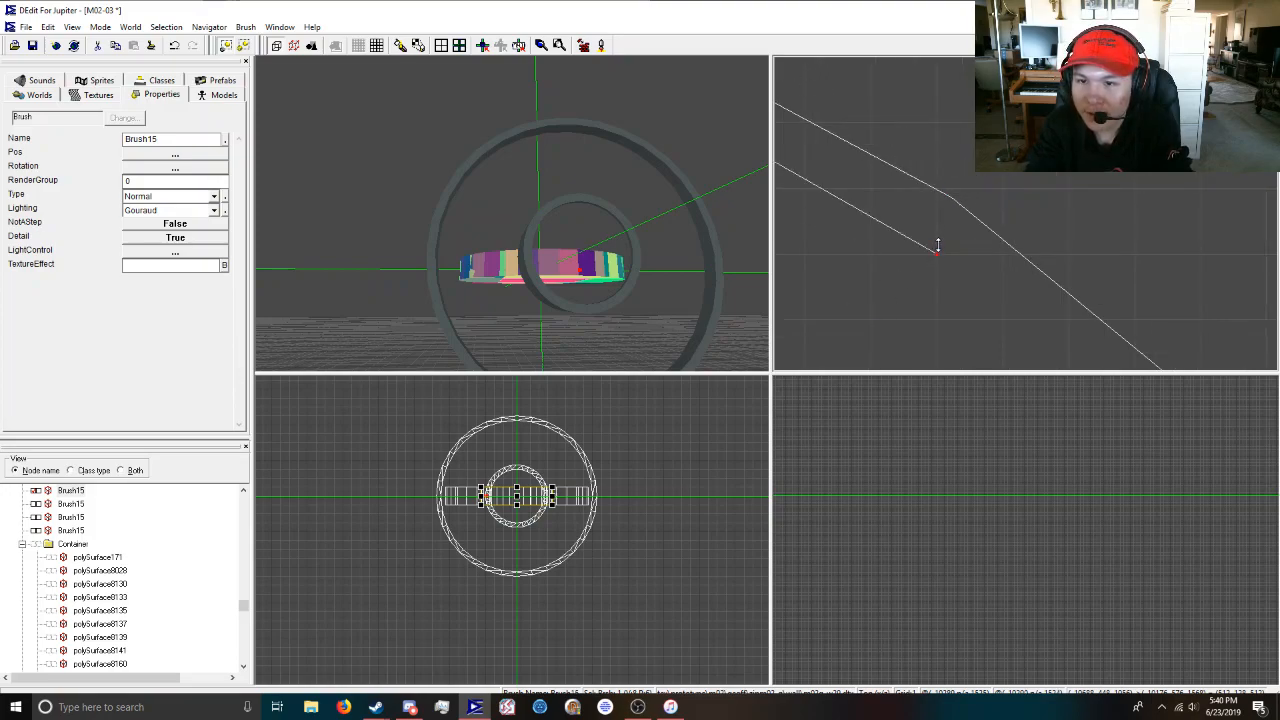
click(938, 245)
Extend the traced outline clockwise with grid-aligned points just inside the inner cylinder's next vertices.
scroll(938, 245, down, 4)
key(space)
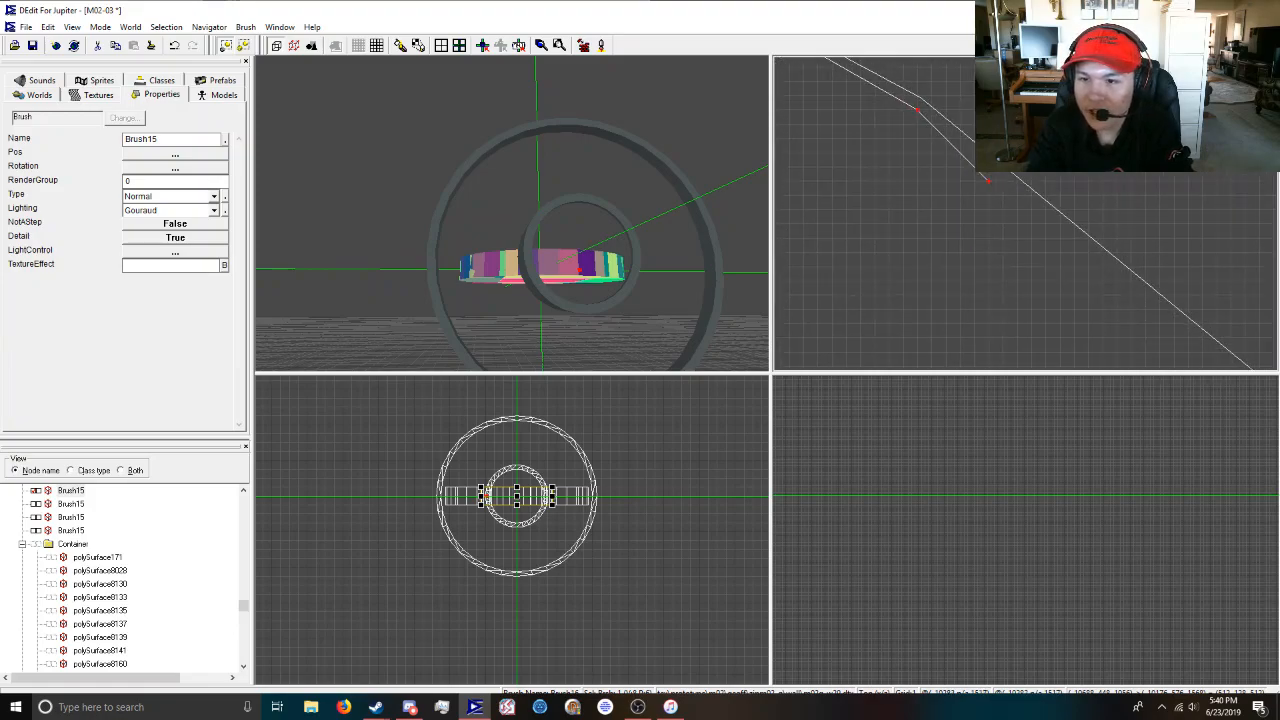
scroll(1043, 226, down, 3)
click(1043, 226)
key(space)
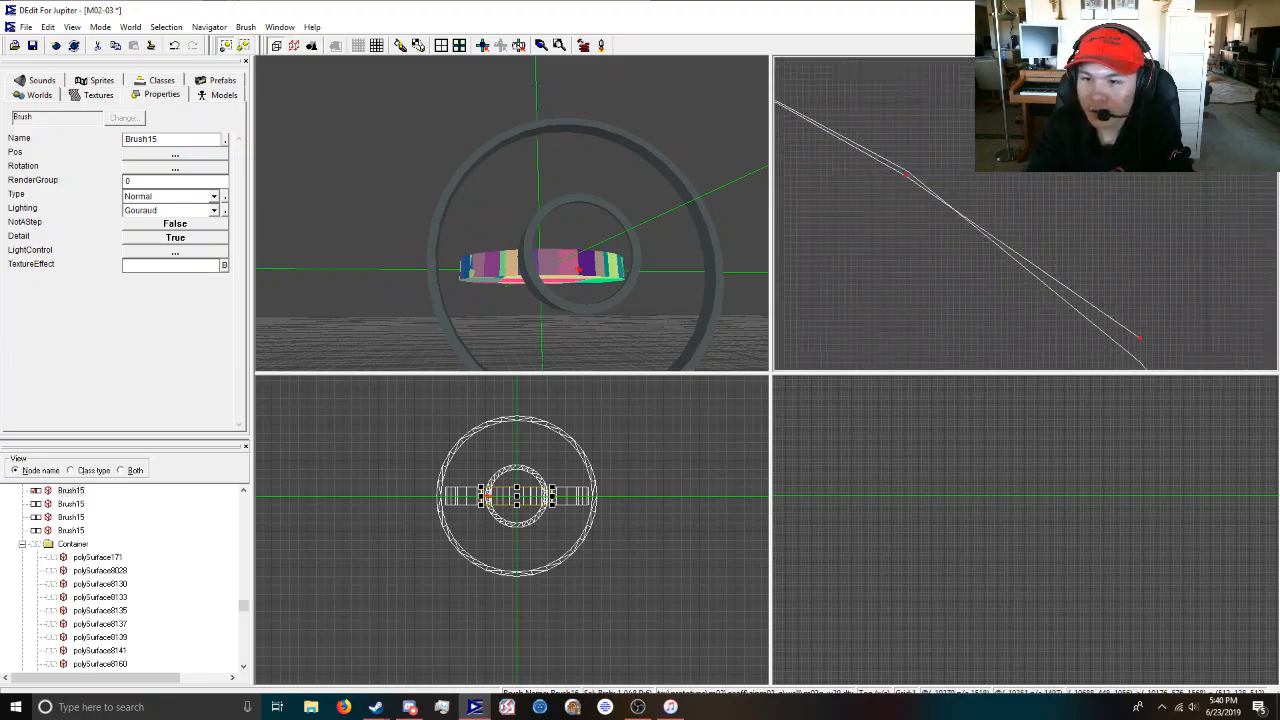
Continue the outline down the steeper part of the arc, placing grid-aligned points at the inner cylinder's following vertices.
key(o)
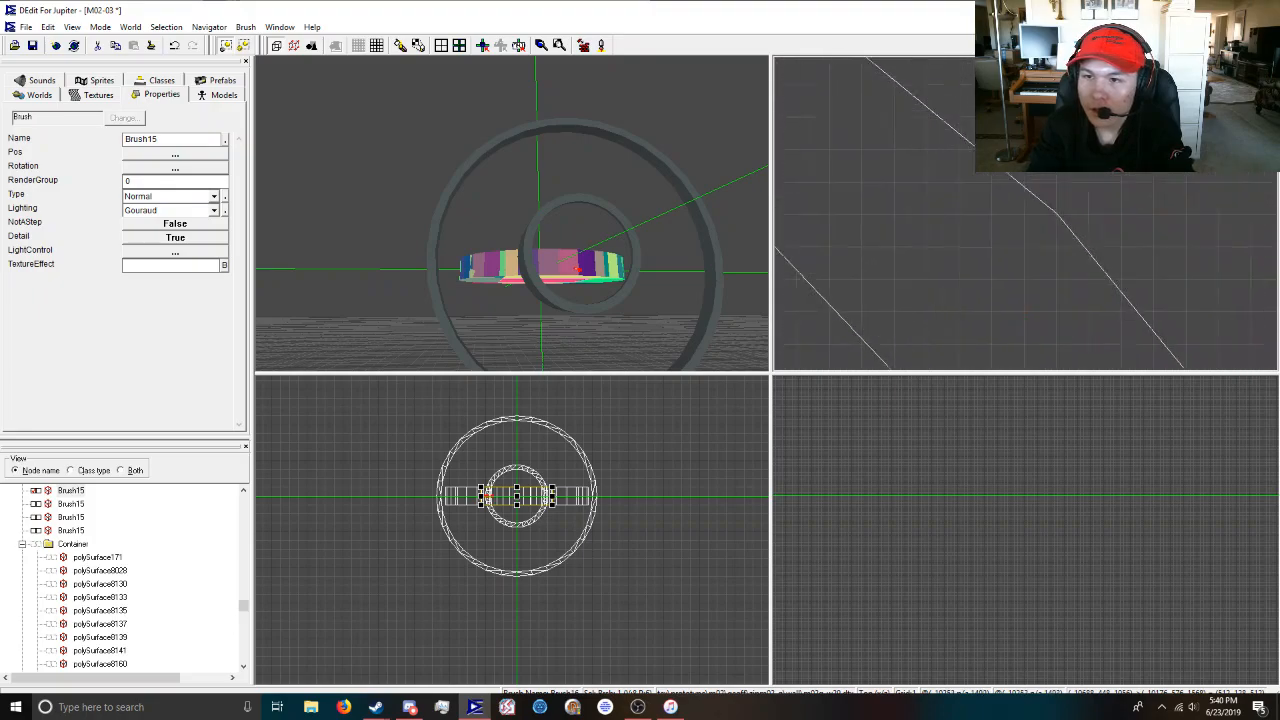
scroll(1055, 258, down, 3)
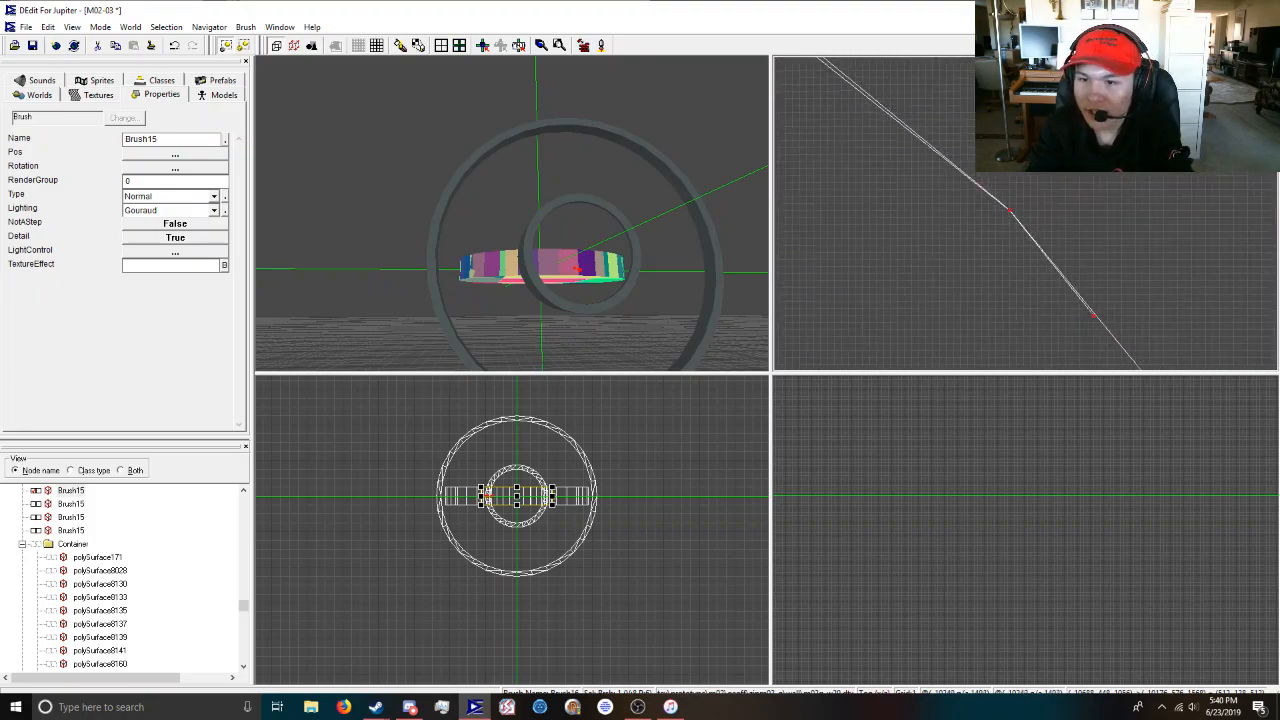
key(space)
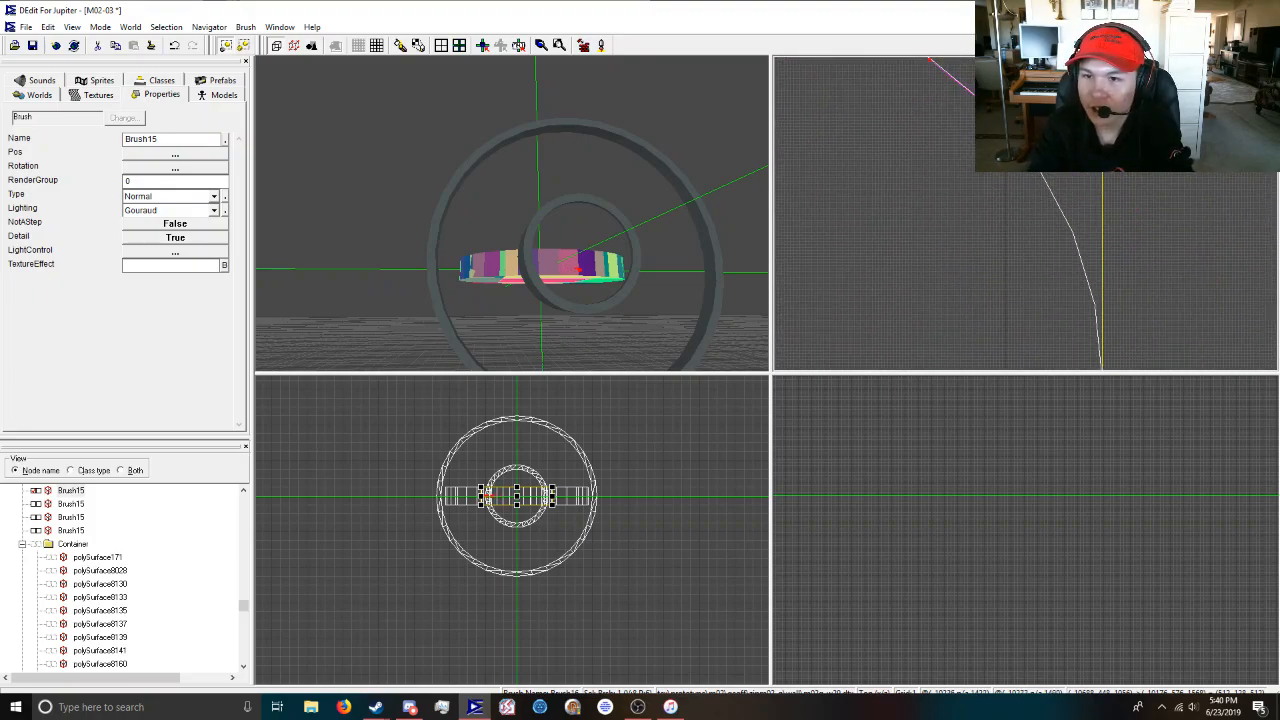
key(o)
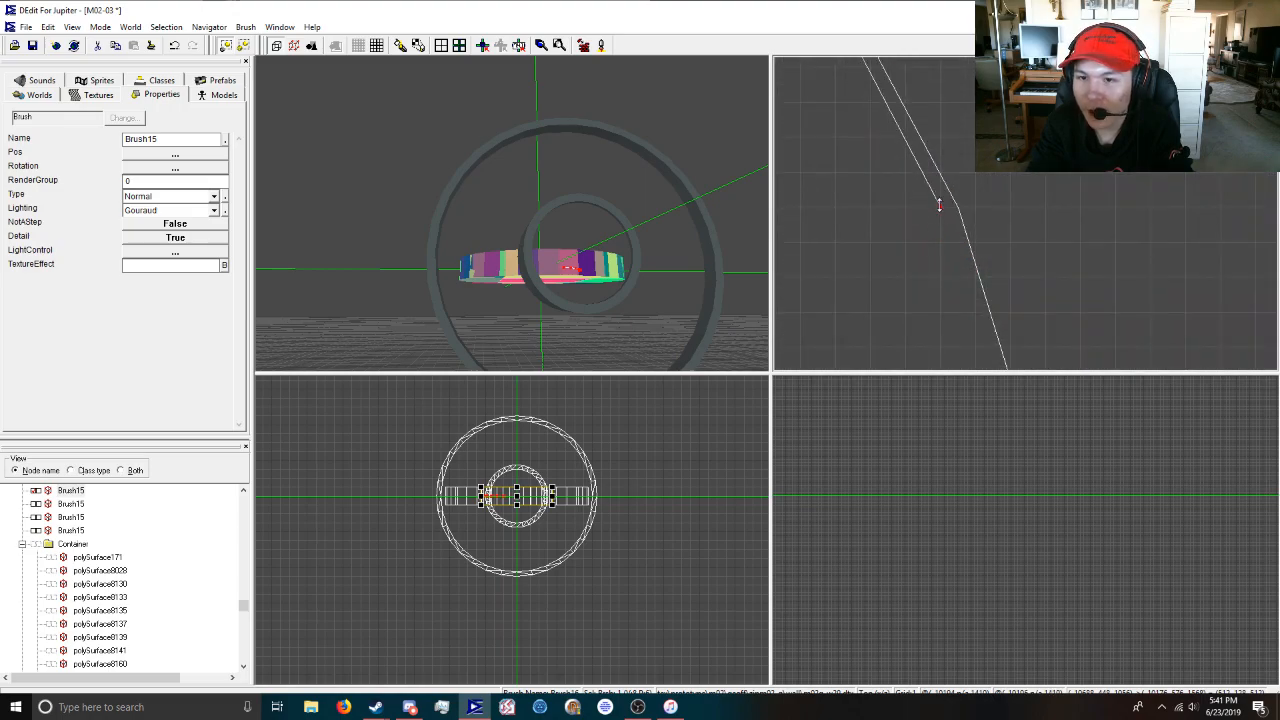
key(space)
Finish tracing the quarter arc by placing its last point at the inner cylinder's rightmost vertex.
scroll(1023, 226, up, 4)
key(space)
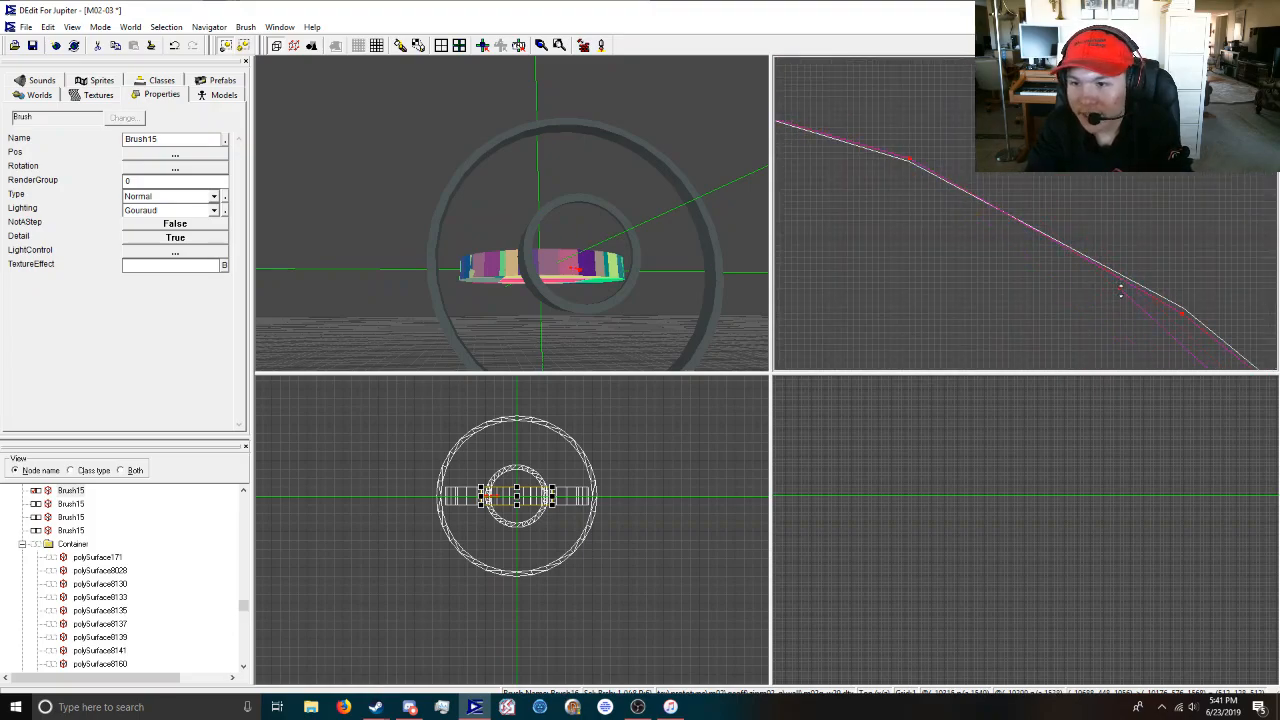
scroll(1079, 260, down, 4)
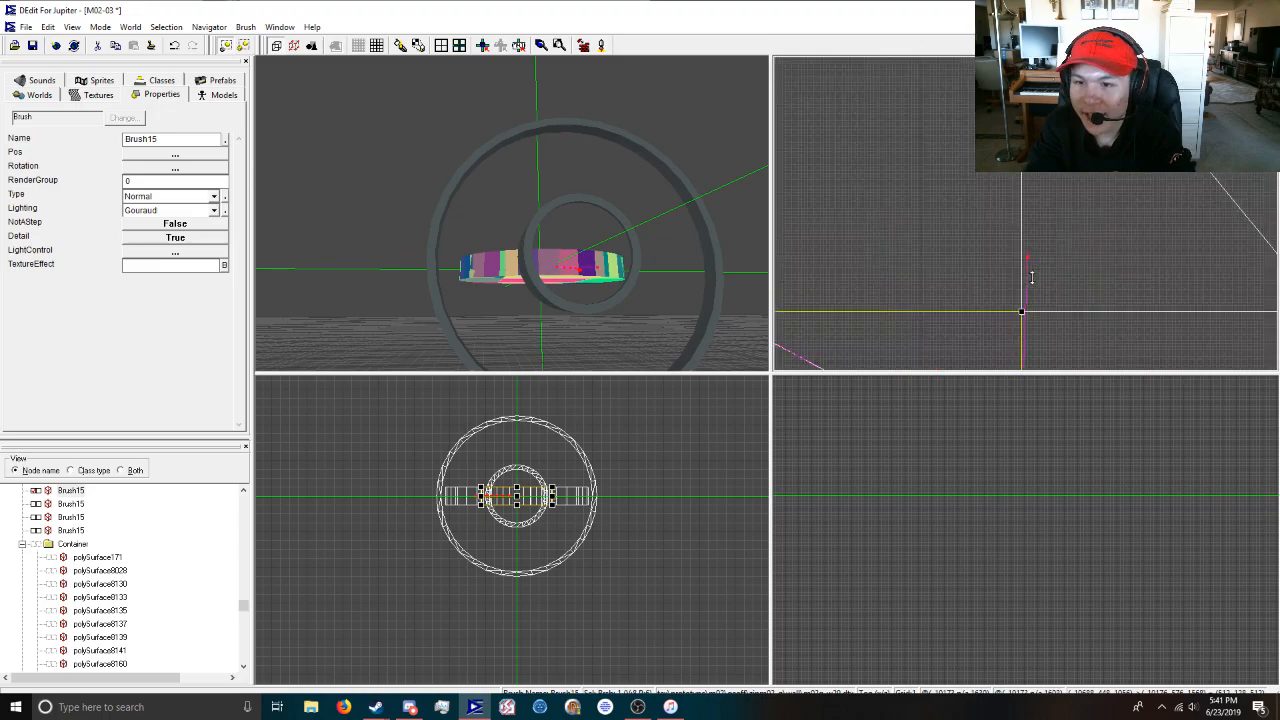
drag(1035, 284, 1125, 226)
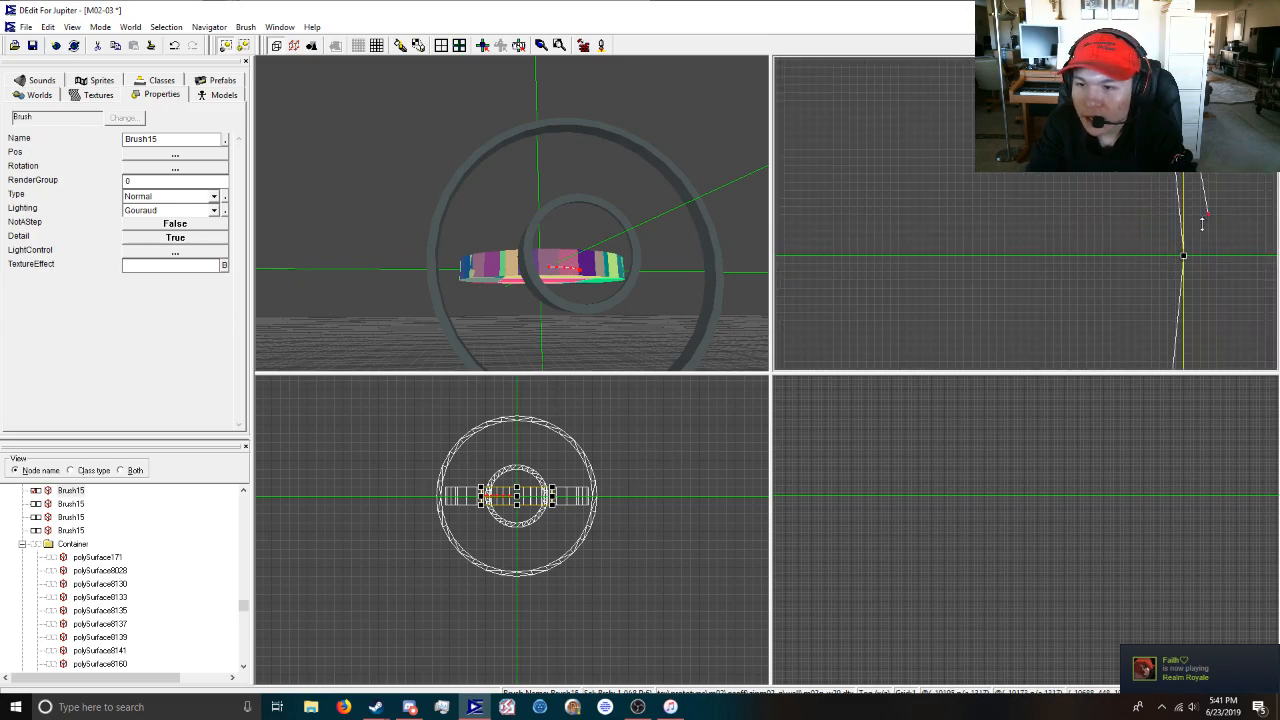
drag(1185, 258, 871, 250)
drag(914, 194, 866, 341)
scroll(870, 310, down, 5)
scroll(979, 213, up, 4)
scroll(919, 274, down, 5)
scroll(934, 267, up, 5)
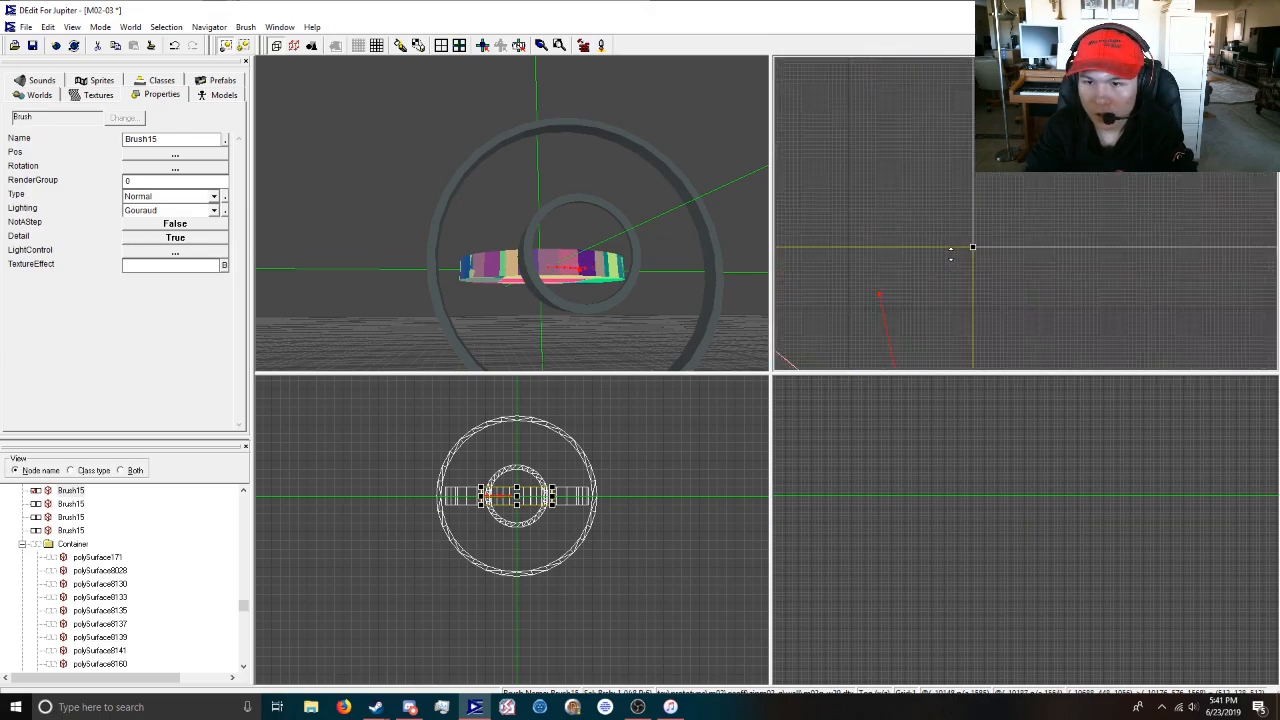
Place the outline's next point at the upper-right corner of the square centre piece.
scroll(971, 255, down, 3)
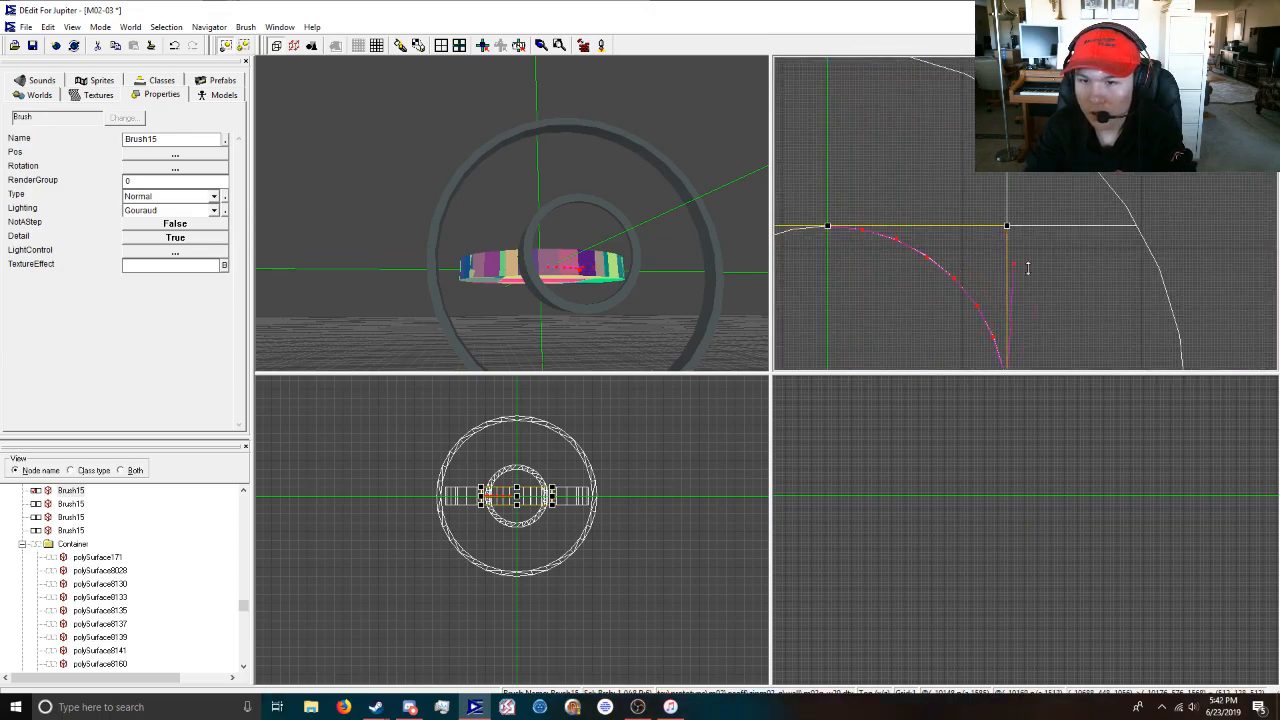
scroll(1037, 279, up, 5)
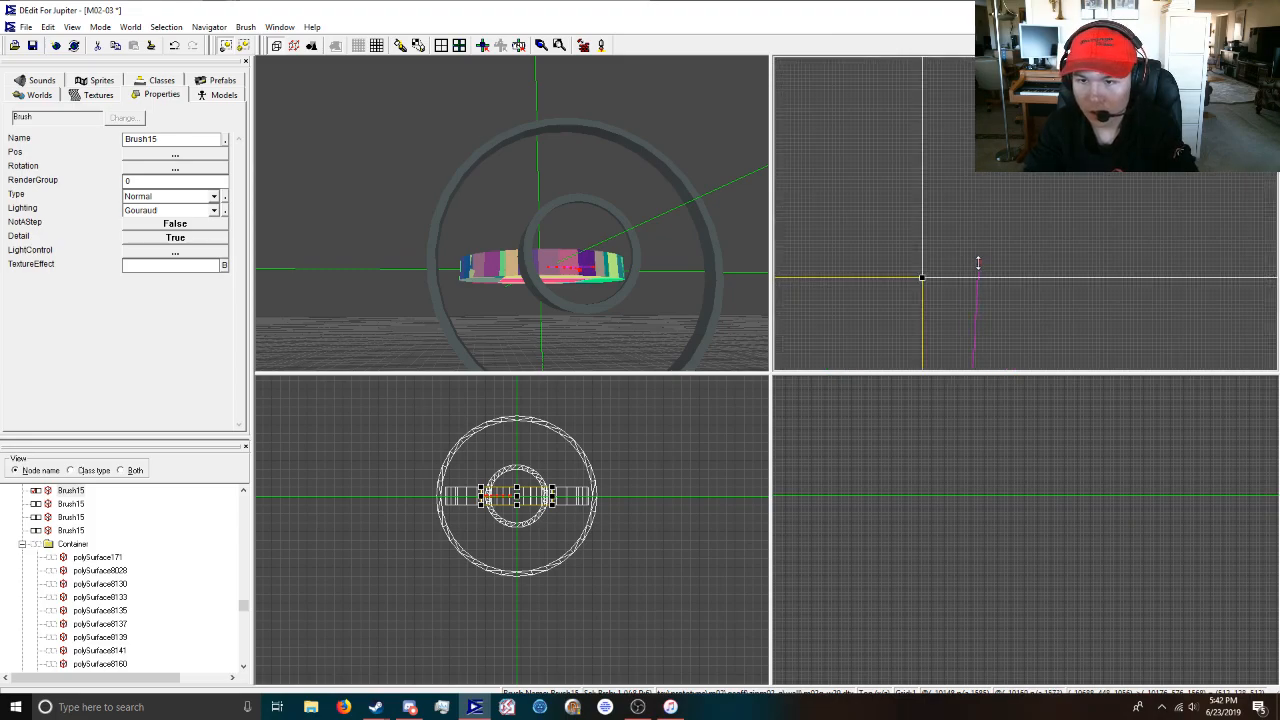
scroll(866, 325, up, 2)
scroll(851, 314, down, 5)
scroll(911, 196, up, 4)
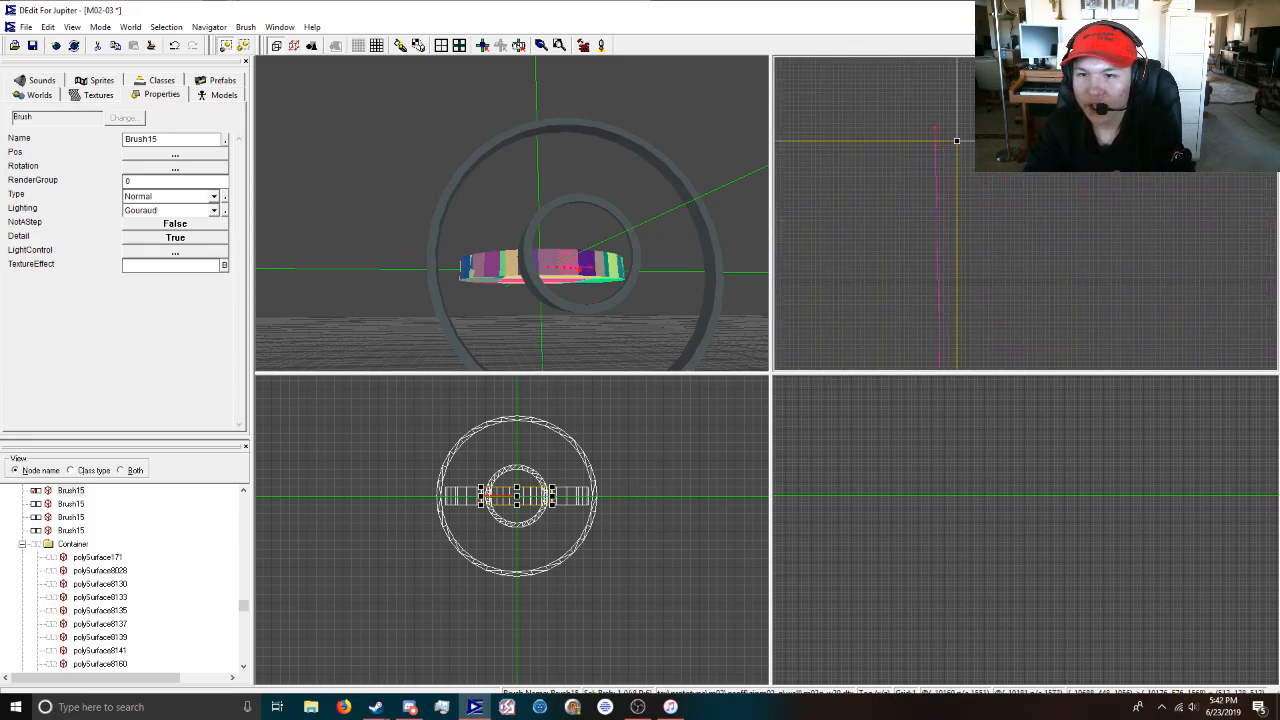
scroll(911, 196, up, 1)
drag(813, 224, 967, 264)
Close the outline at its starting vertex on top of the inner cylinder and create the brush with a thickness of 230.
scroll(831, 224, down, 5)
drag(897, 285, 1261, 305)
scroll(897, 305, up, 3)
scroll(893, 292, up, 3)
mouse_move(860, 317)
mouse_down()
mouse_move(929, 240)
mouse_move(1020, 203)
mouse_up()
scroll(1020, 203, up, 3)
drag(949, 239, 947, 234)
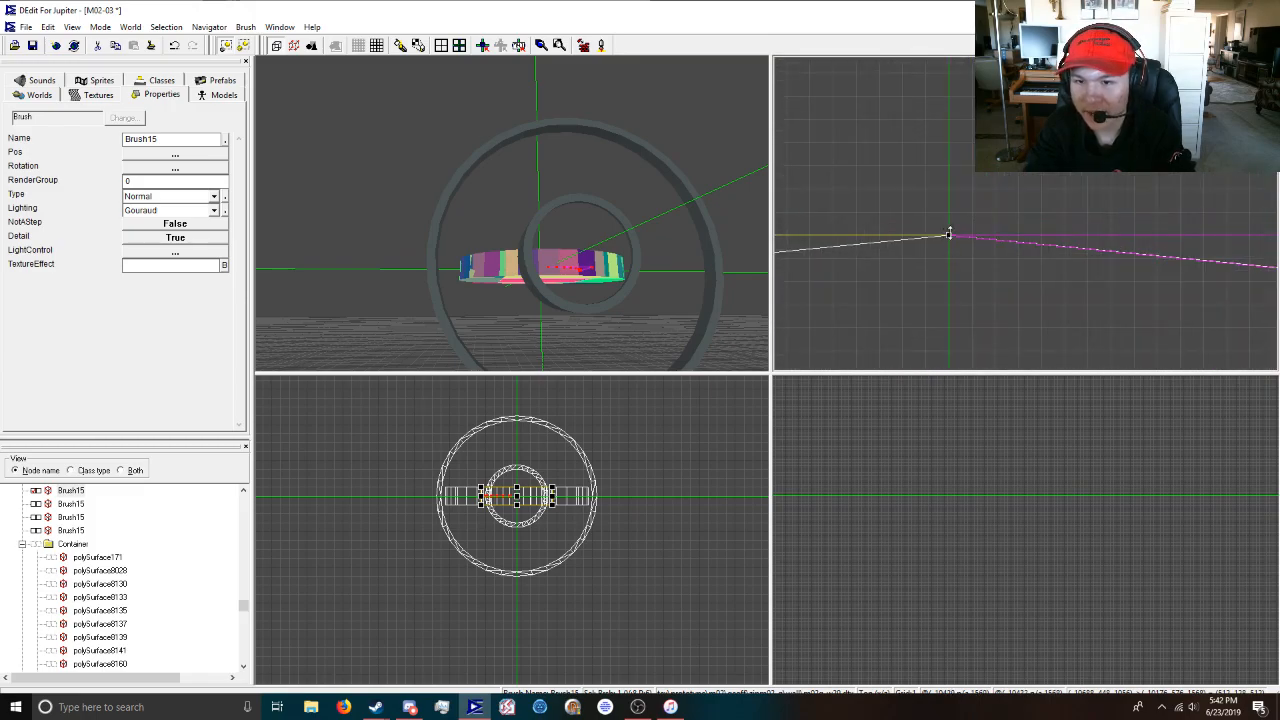
click(948, 234)
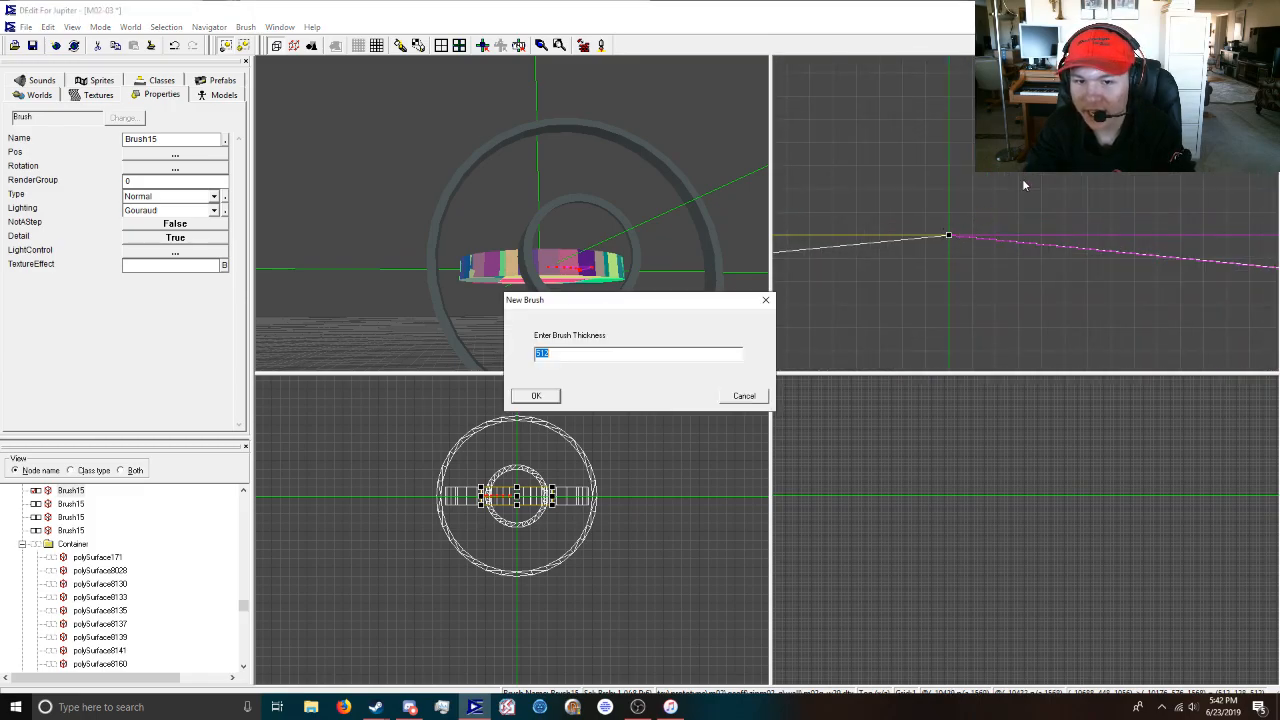
text(230)
click(536, 396)
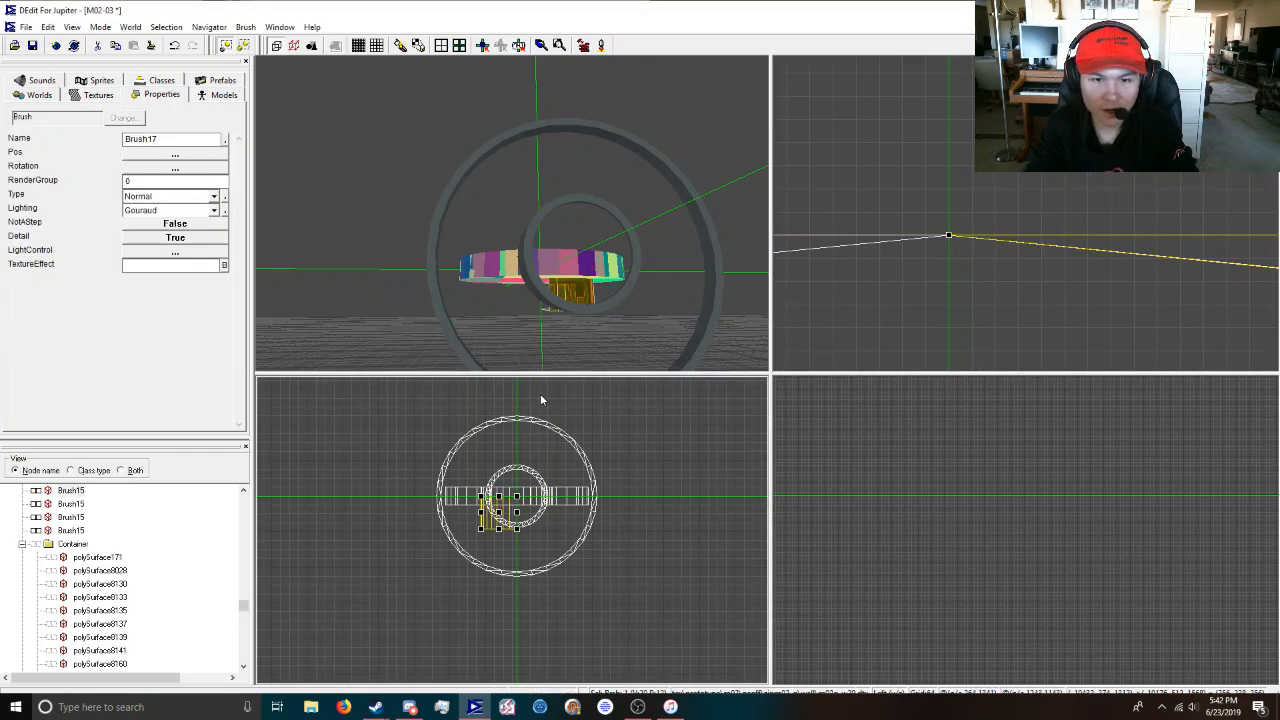
Resize the new corner brush vertically so its height lines up with the split outer cylinder pieces.
mouse_move(567, 291)
mouse_down()
mouse_move(563, 303)
mouse_move(617, 172)
mouse_move(620, 195)
mouse_move(600, 215)
mouse_move(580, 206)
mouse_up()
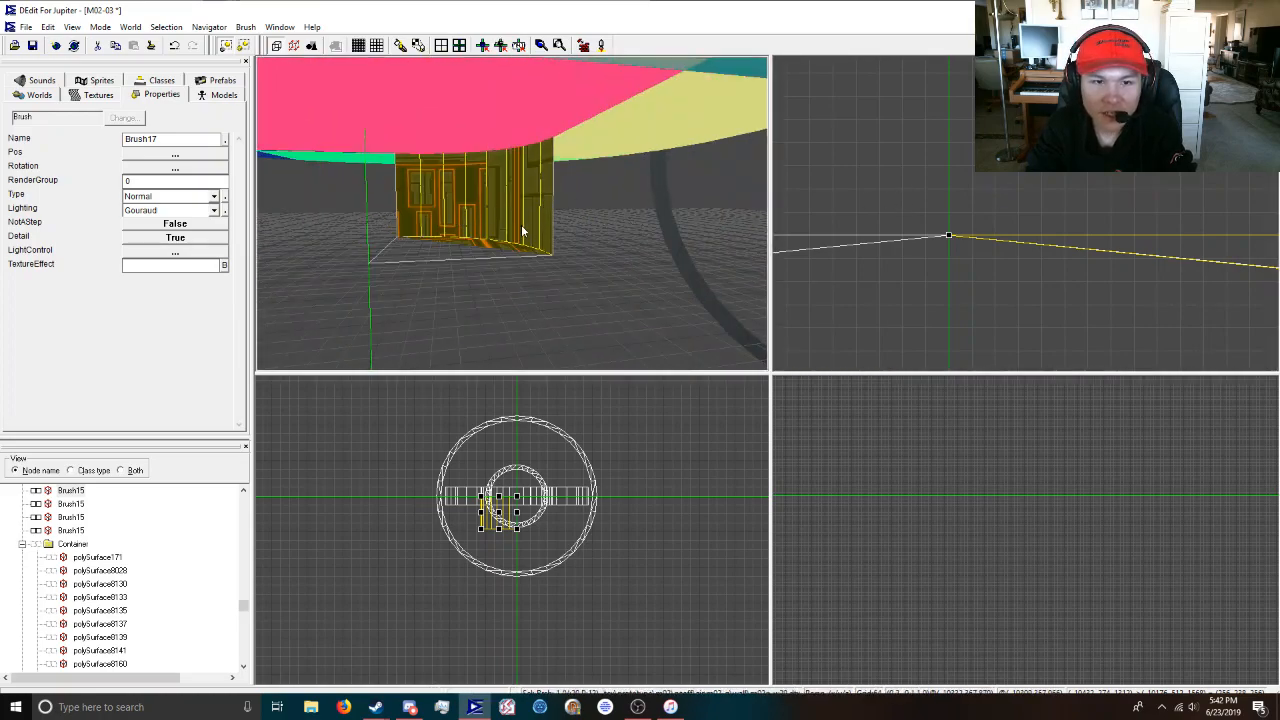
scroll(487, 596, up, 3)
scroll(487, 596, up, 2)
mouse_move(438, 521)
mouse_down()
mouse_move(440, 534)
mouse_move(439, 466)
mouse_up()
scroll(452, 467, down, 5)
scroll(452, 467, up, 3)
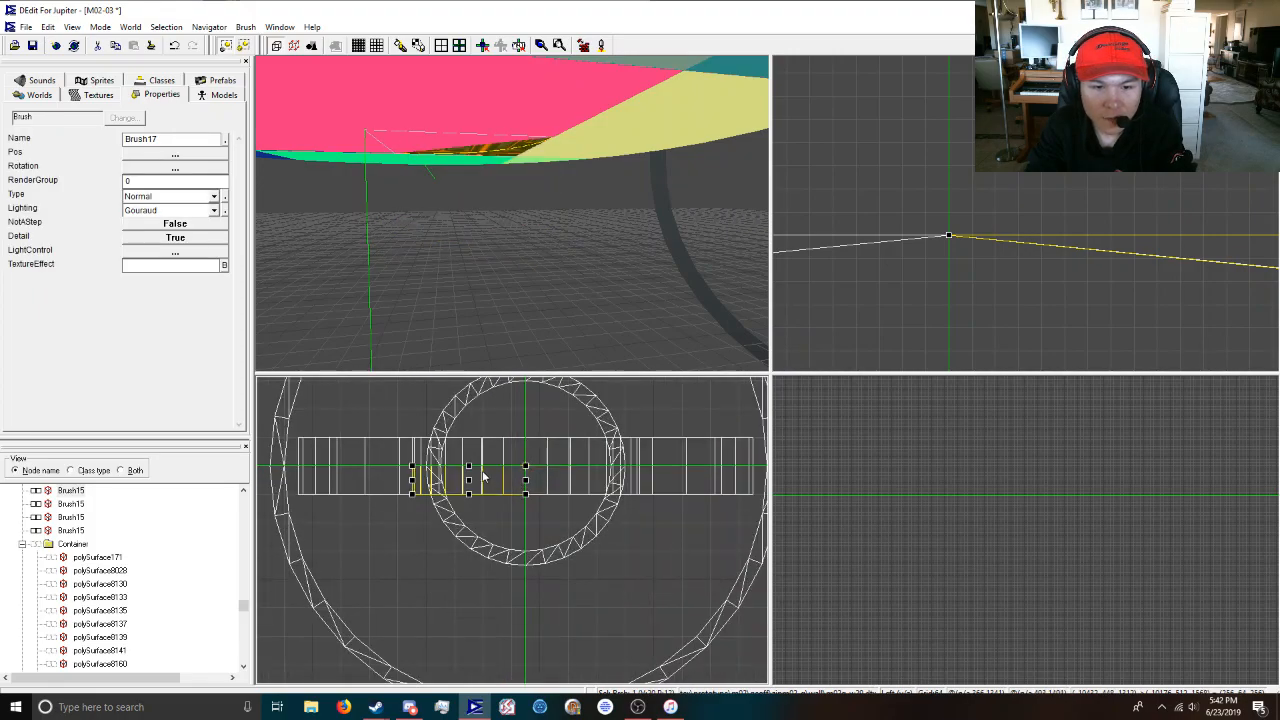
scroll(469, 456, down, 6)
drag(554, 350, 576, 189)
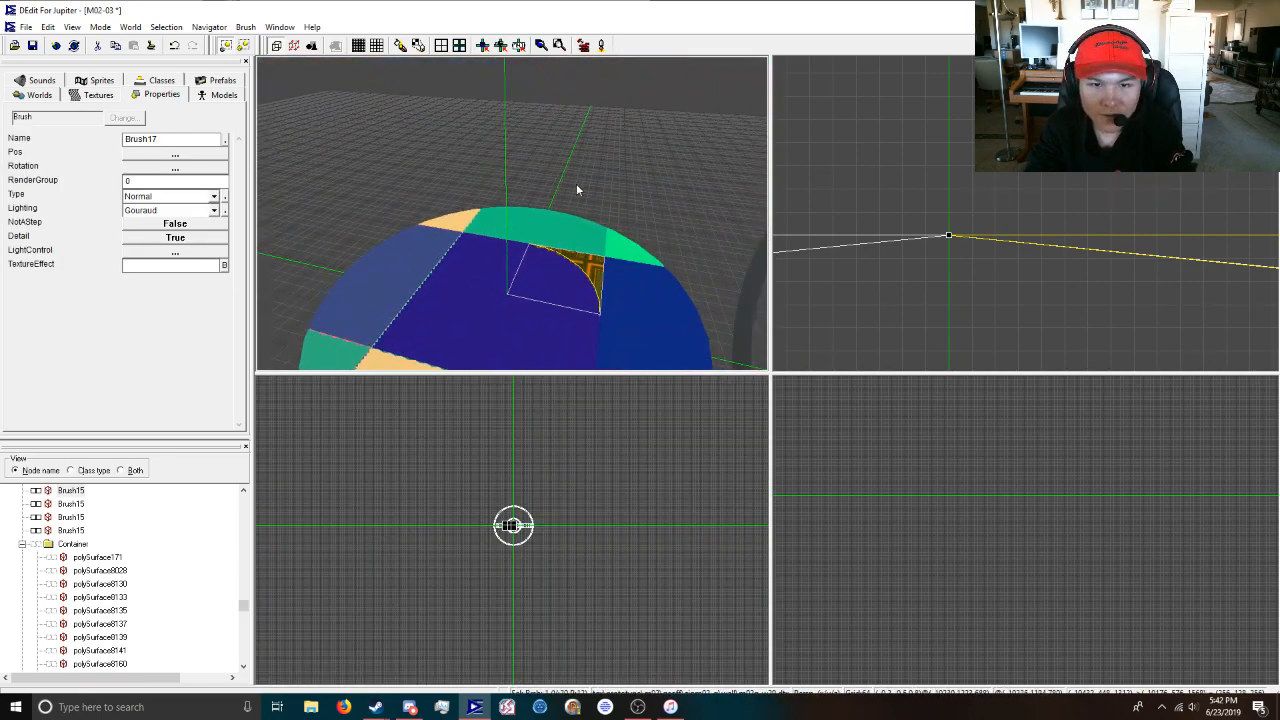
Delete the square centre piece of the split outer cylinder.
click(500, 291)
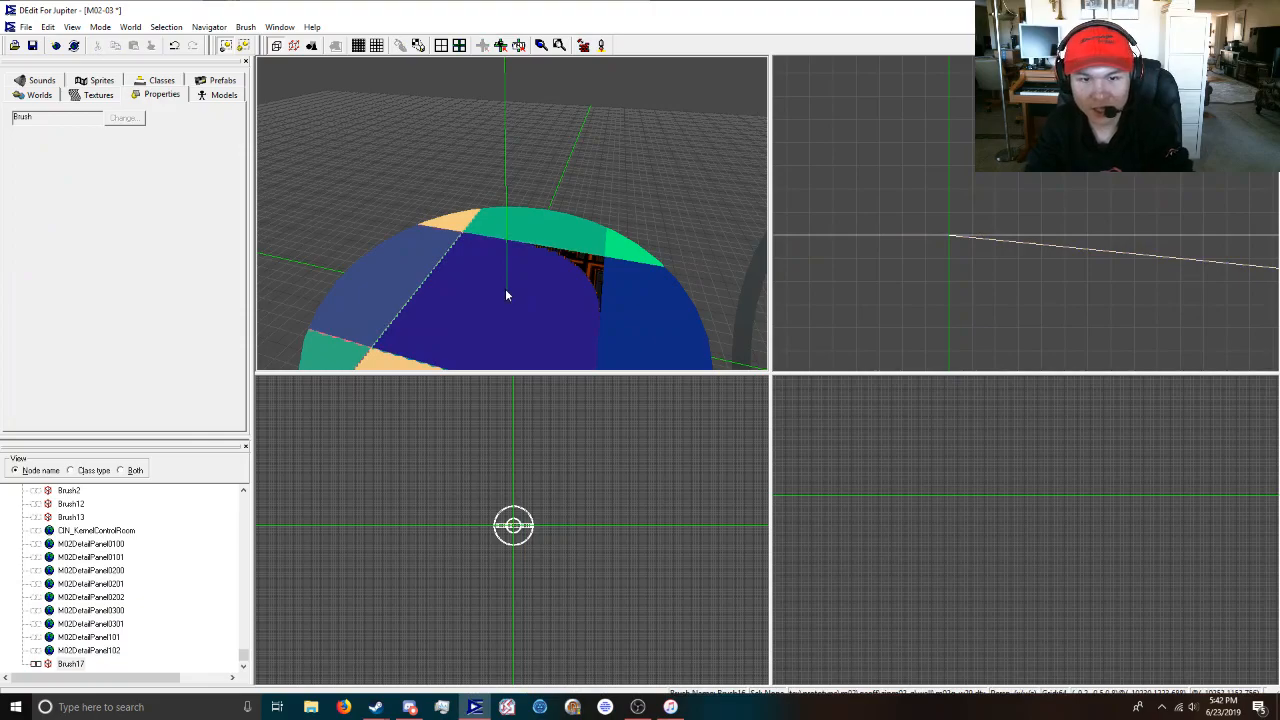
click(506, 294)
key(Delete)
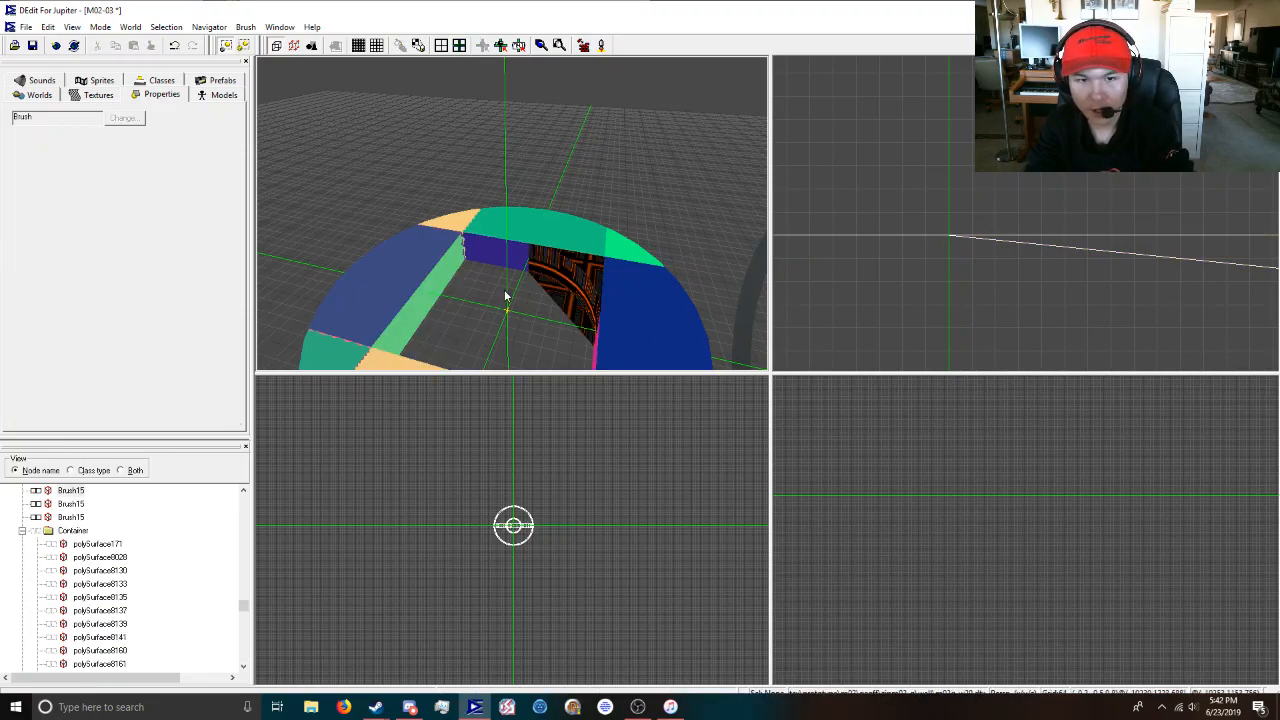
Select the curved corner brush and split it at the first arc vertex after the topmost one.
mouse_move(506, 296)
mouse_down()
mouse_move(520, 262)
mouse_move(1025, 212)
mouse_move(777, 194)
mouse_move(857, 151)
mouse_move(957, 194)
mouse_up()
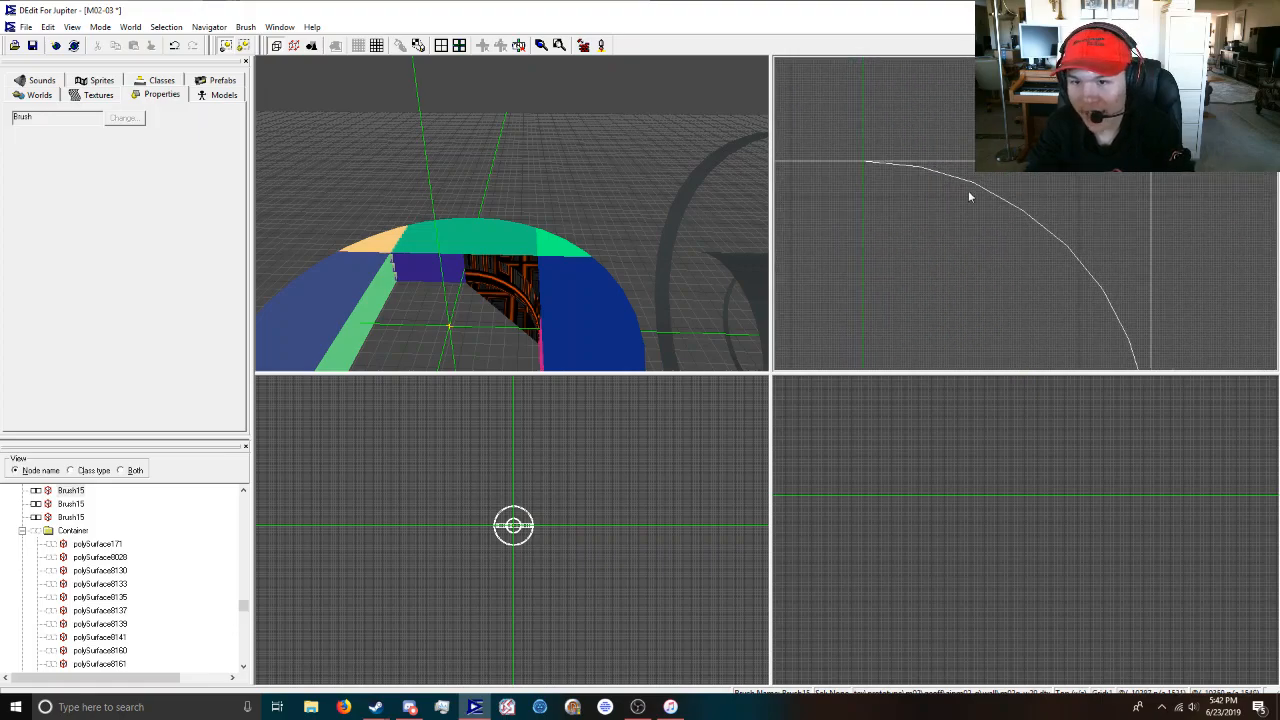
click(967, 190)
scroll(1026, 213, up, 6)
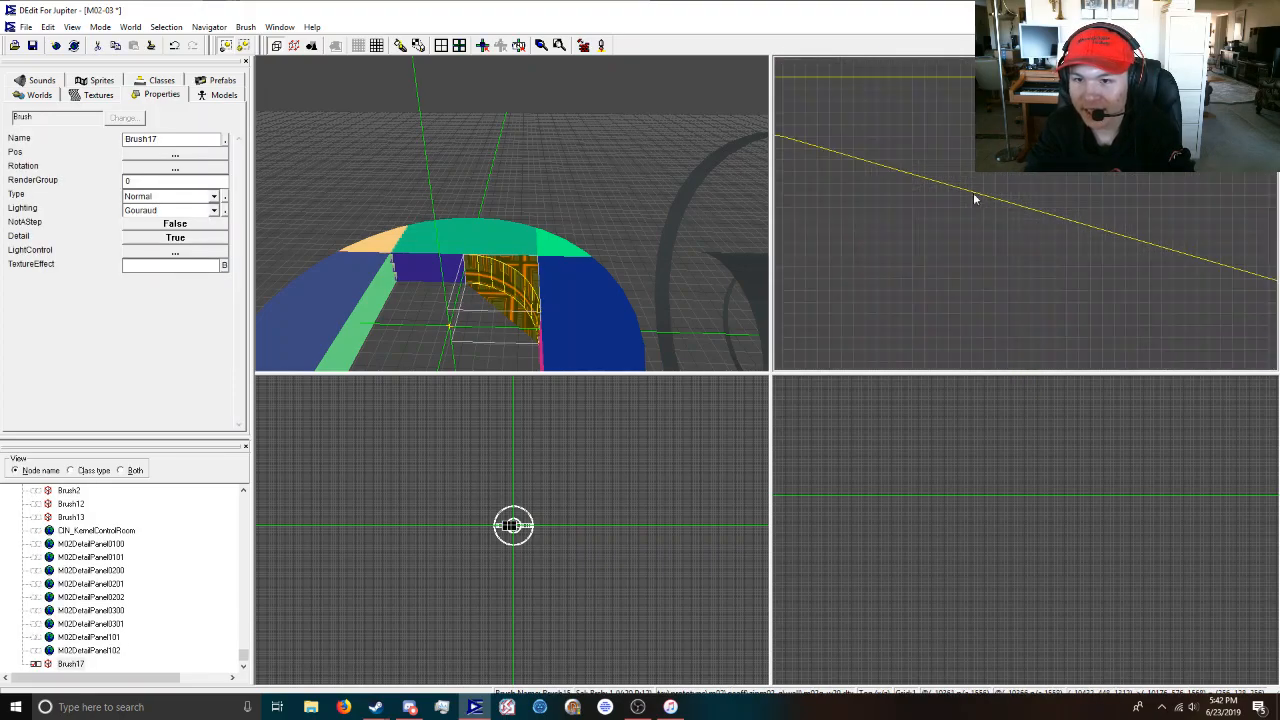
scroll(1071, 204, down, 2)
mouse_move(1077, 173)
mouse_down()
mouse_move(986, 282)
mouse_move(1038, 190)
mouse_move(1070, 174)
mouse_up()
scroll(1030, 208, down, 3)
mouse_move(961, 214)
mouse_down()
mouse_move(970, 228)
mouse_move(847, 232)
mouse_up()
scroll(945, 216, down, 4)
drag(945, 216, 974, 213)
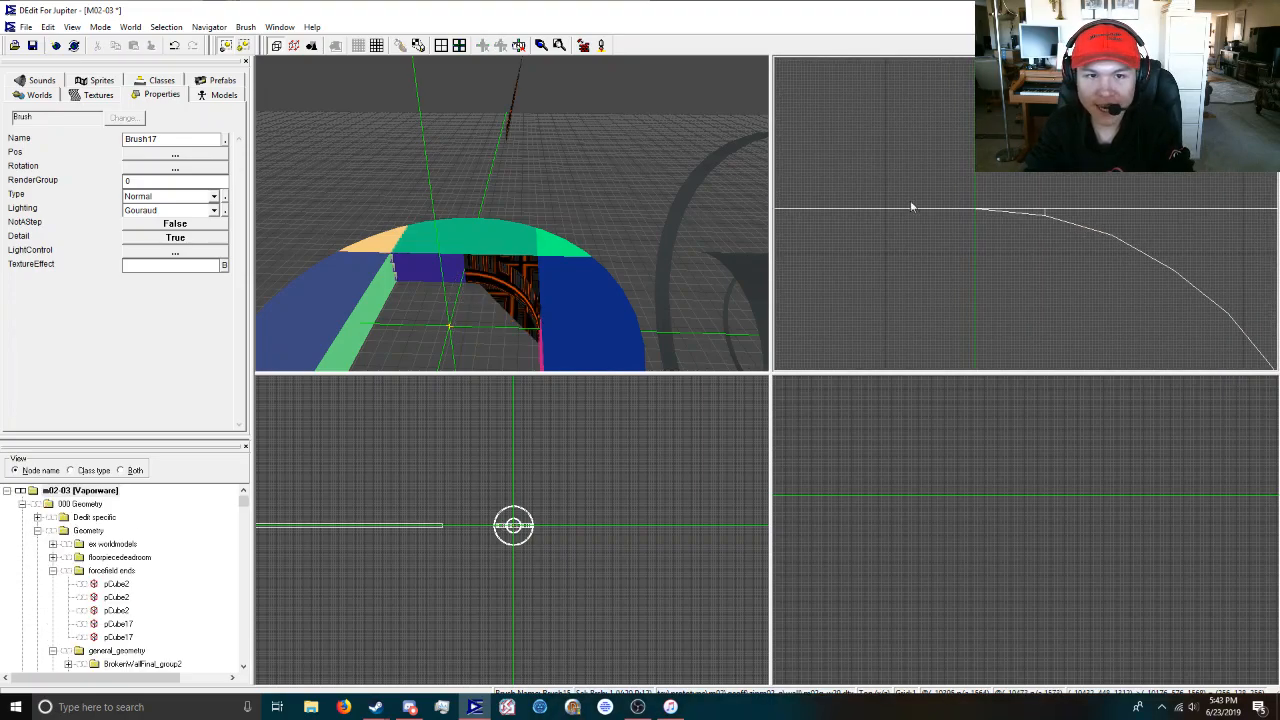
Select the larger remaining part of the corner brush and split it vertically at the second arc vertex.
click(1088, 225)
mouse_move(1088, 225)
mouse_down()
mouse_move(994, 203)
mouse_move(894, 260)
mouse_move(1000, 228)
mouse_up()
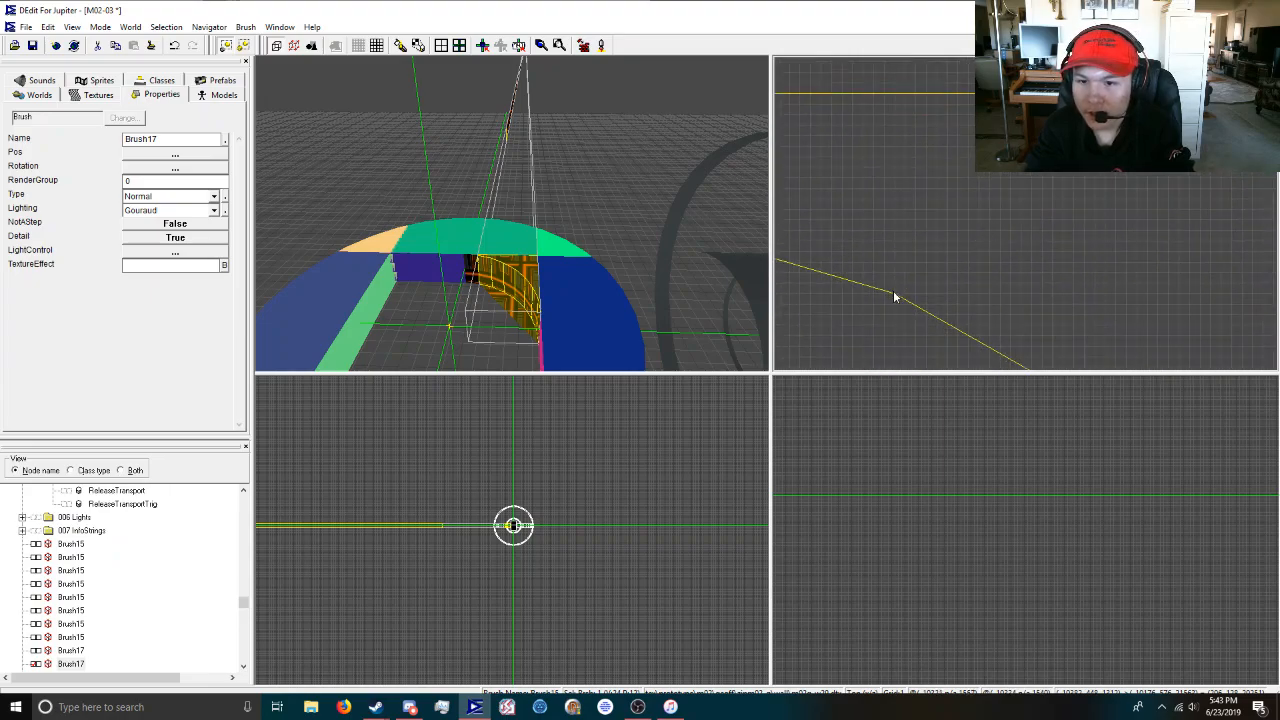
drag(899, 214, 899, 293)
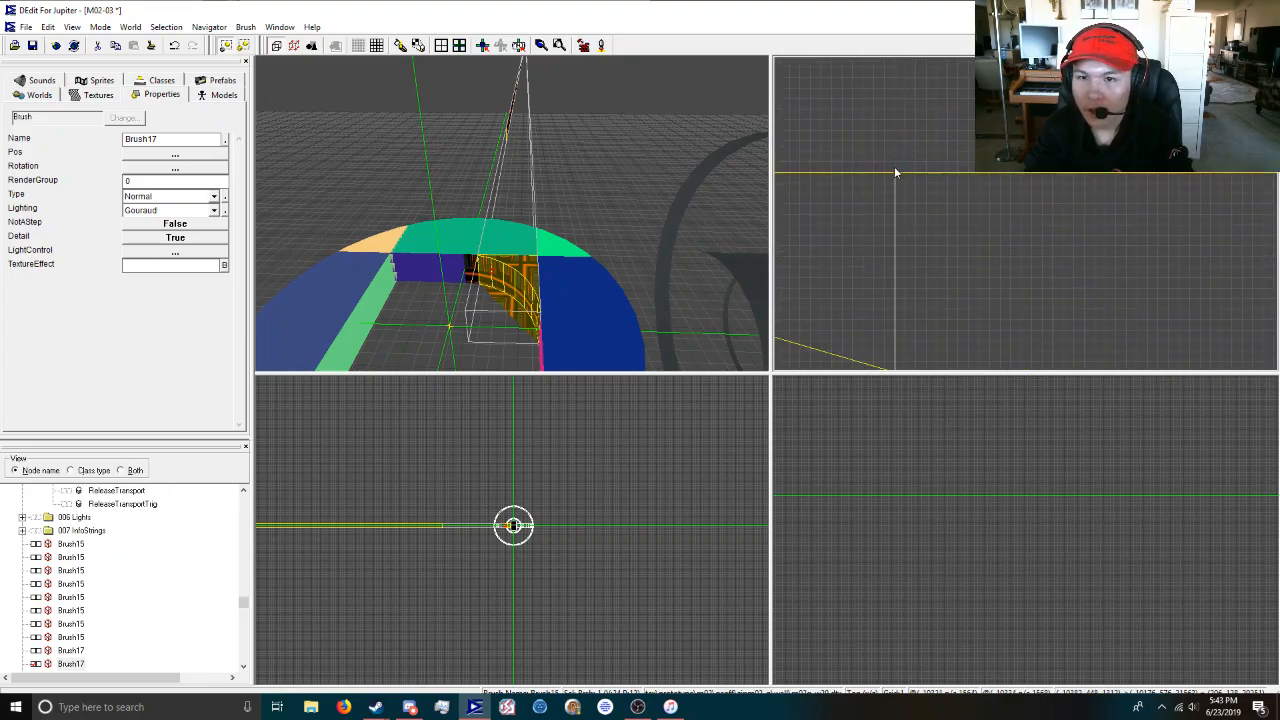
click(928, 142)
scroll(952, 267, down, 5)
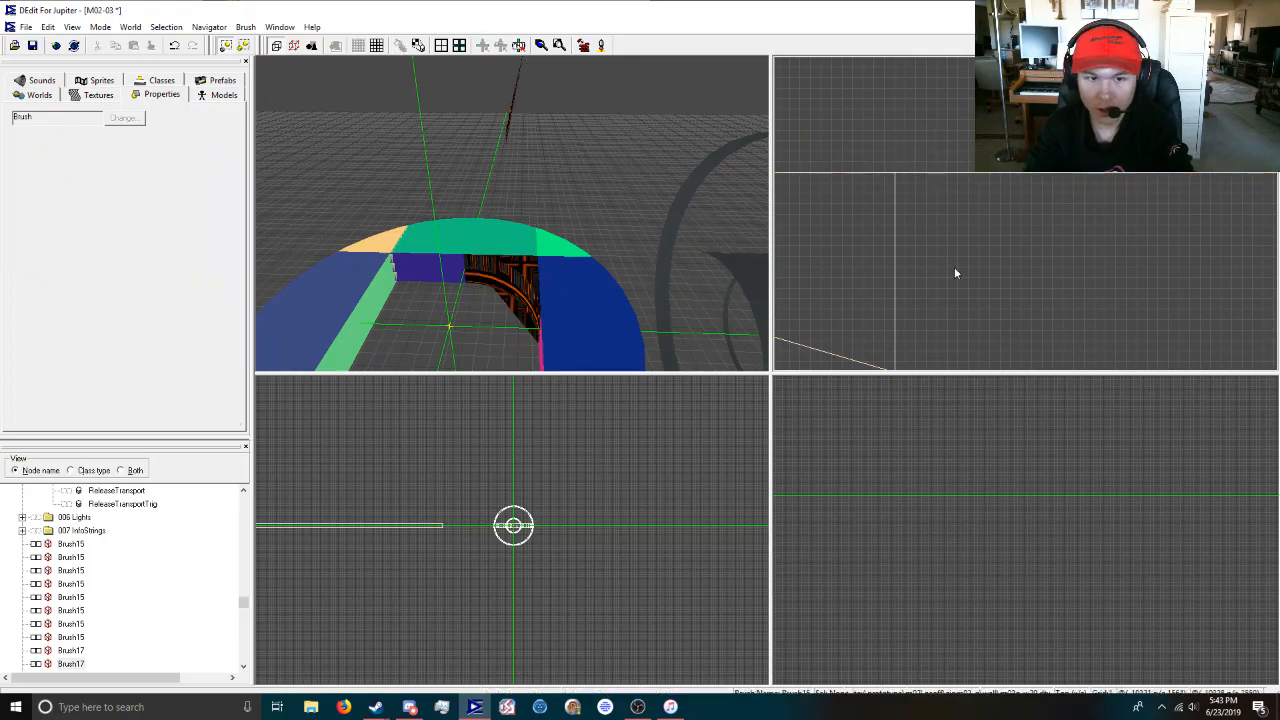
Select the remaining right part of the corner brush and split it from the third arc vertex up to the straight edge.
click(1049, 238)
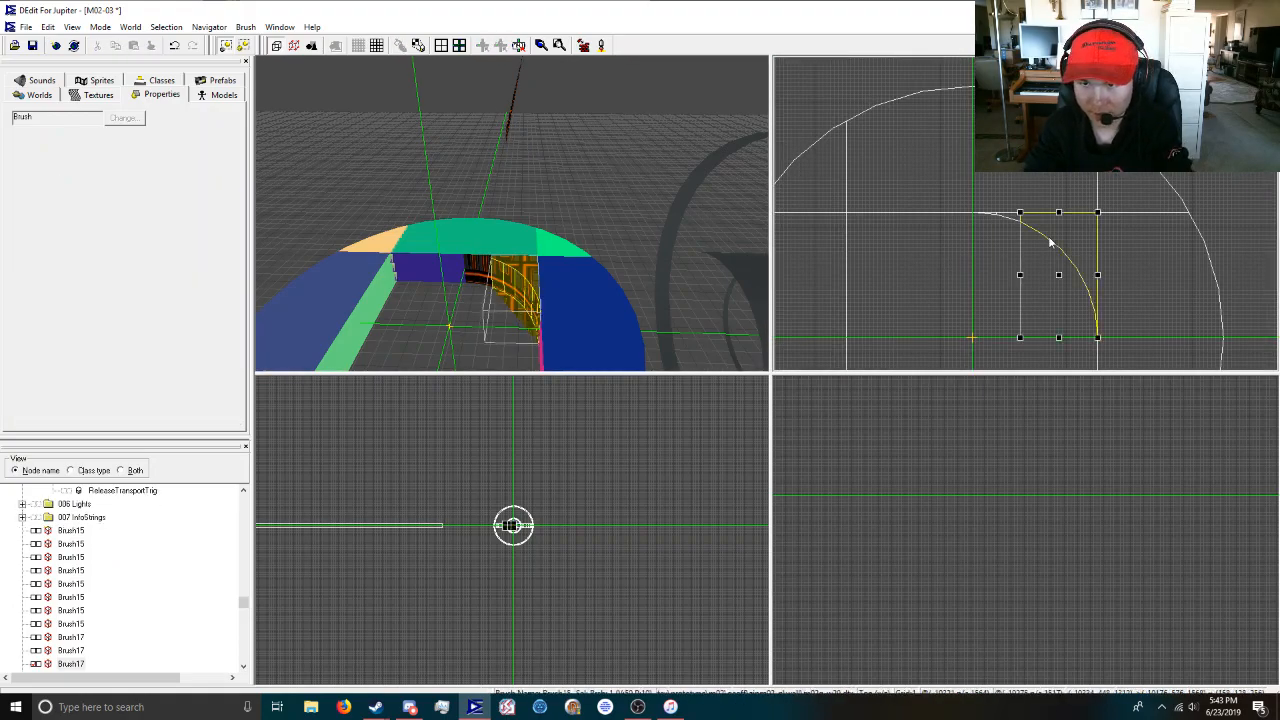
scroll(1046, 258, up, 5)
scroll(981, 227, up, 2)
drag(931, 195, 1010, 211)
scroll(1010, 211, up, 1)
drag(920, 284, 897, 327)
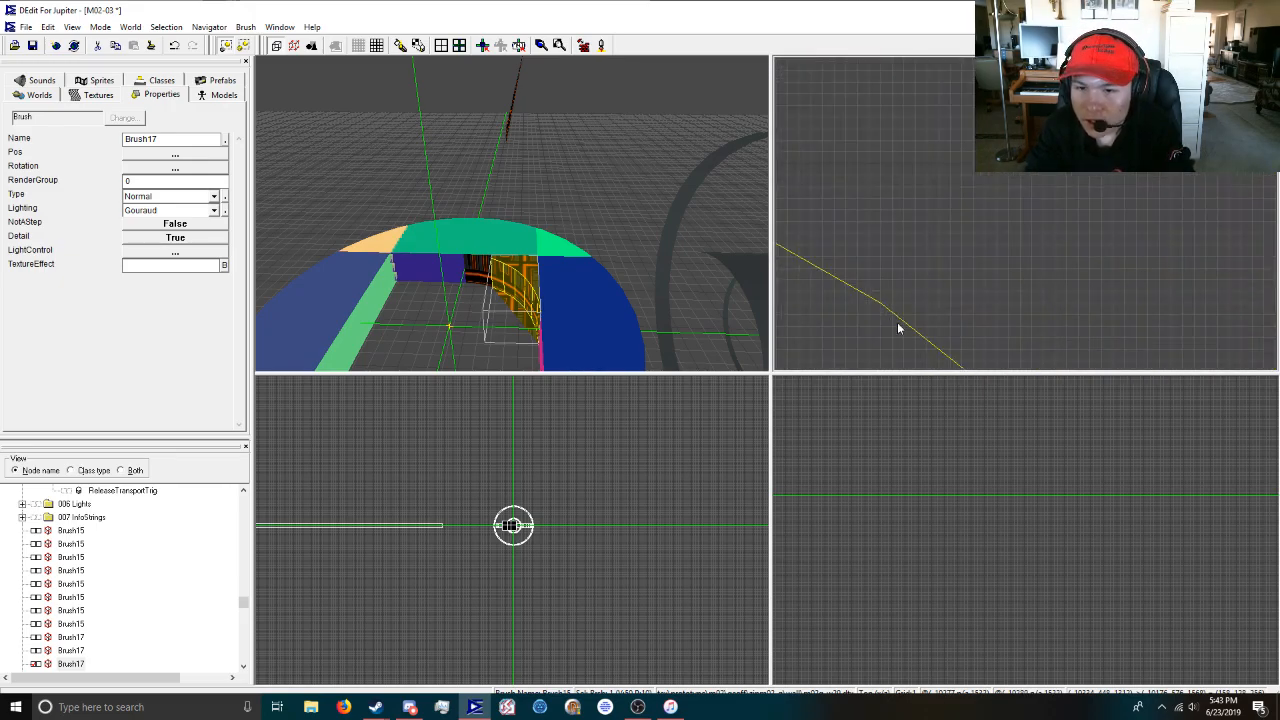
scroll(899, 335, up, 1)
drag(954, 275, 1027, 219)
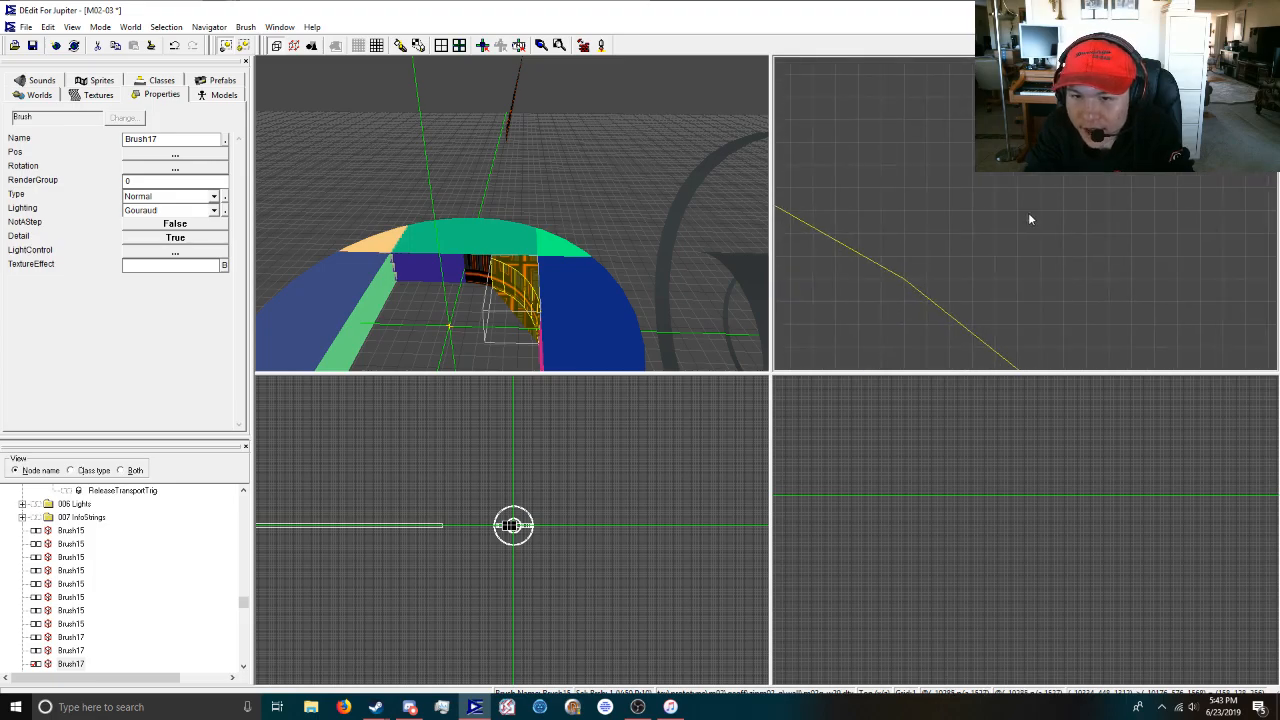
scroll(920, 289, down, 2)
drag(920, 289, 912, 356)
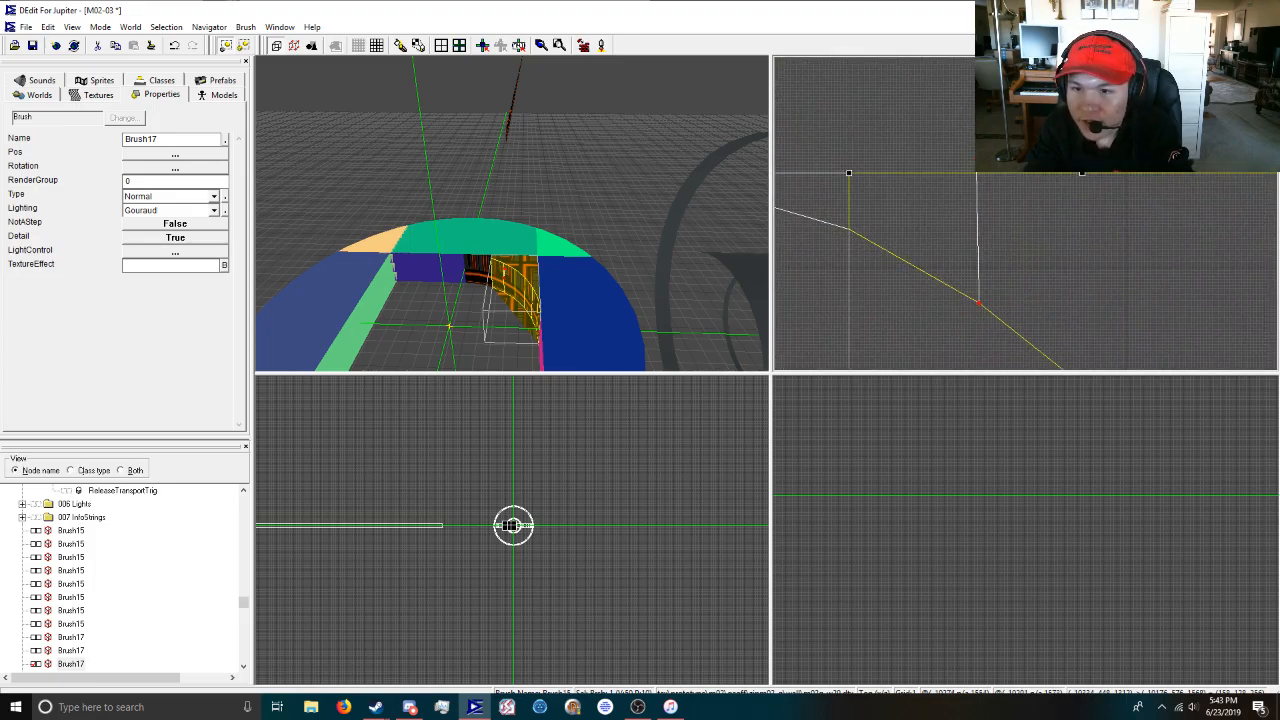
key(Return)
Select the remaining right part of the corner brush and split it vertically at the fourth arc vertex.
scroll(1031, 286, down, 4)
click(1045, 259)
scroll(1045, 237, down, 5)
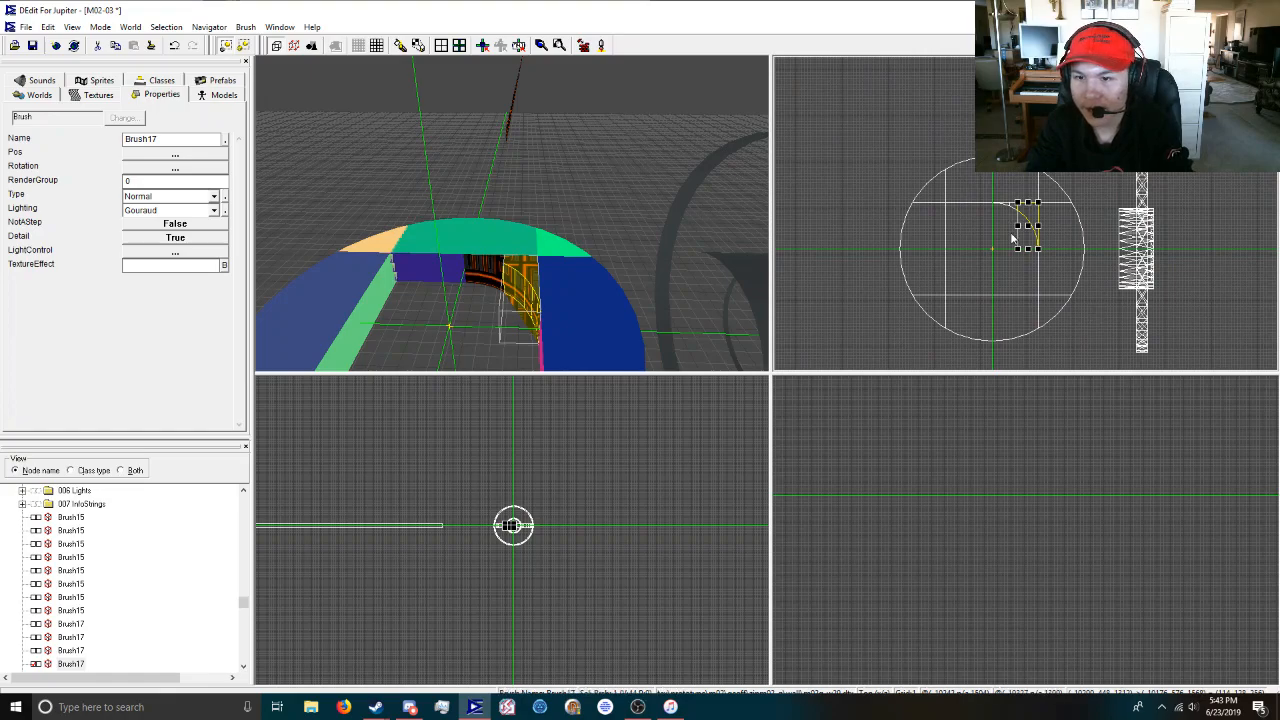
scroll(1016, 236, up, 6)
scroll(1009, 260, up, 4)
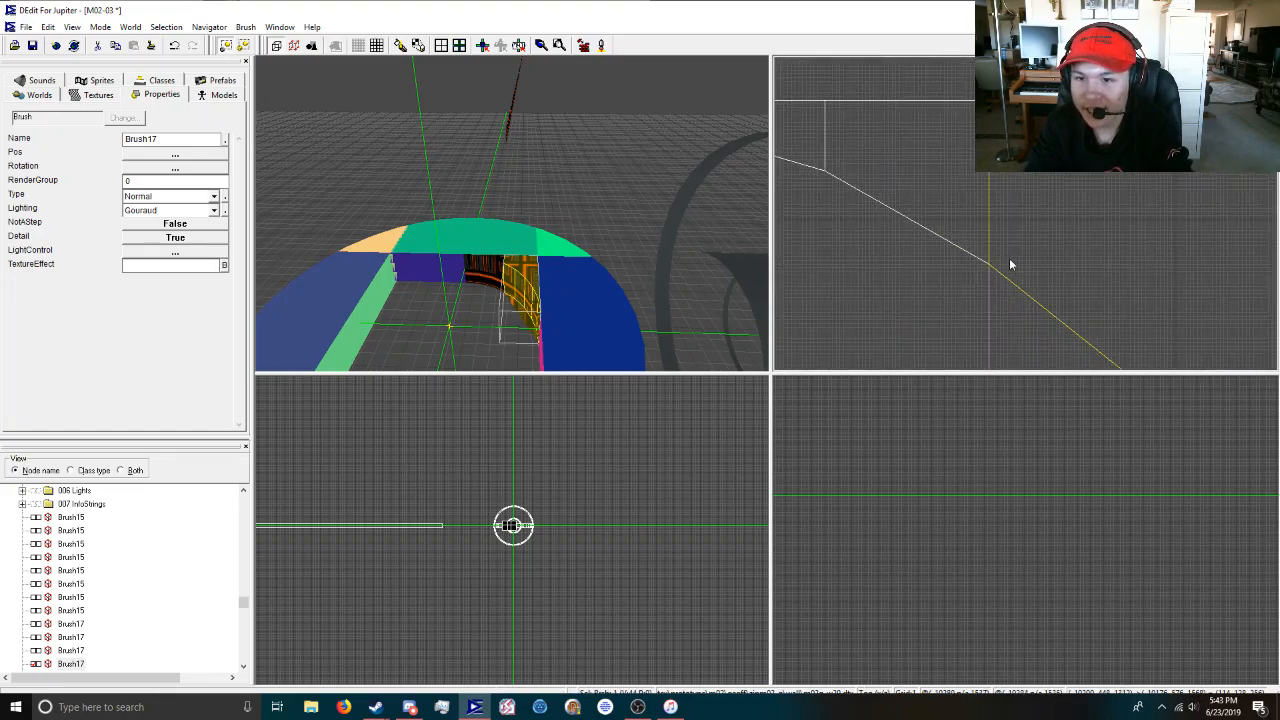
scroll(940, 337, down, 2)
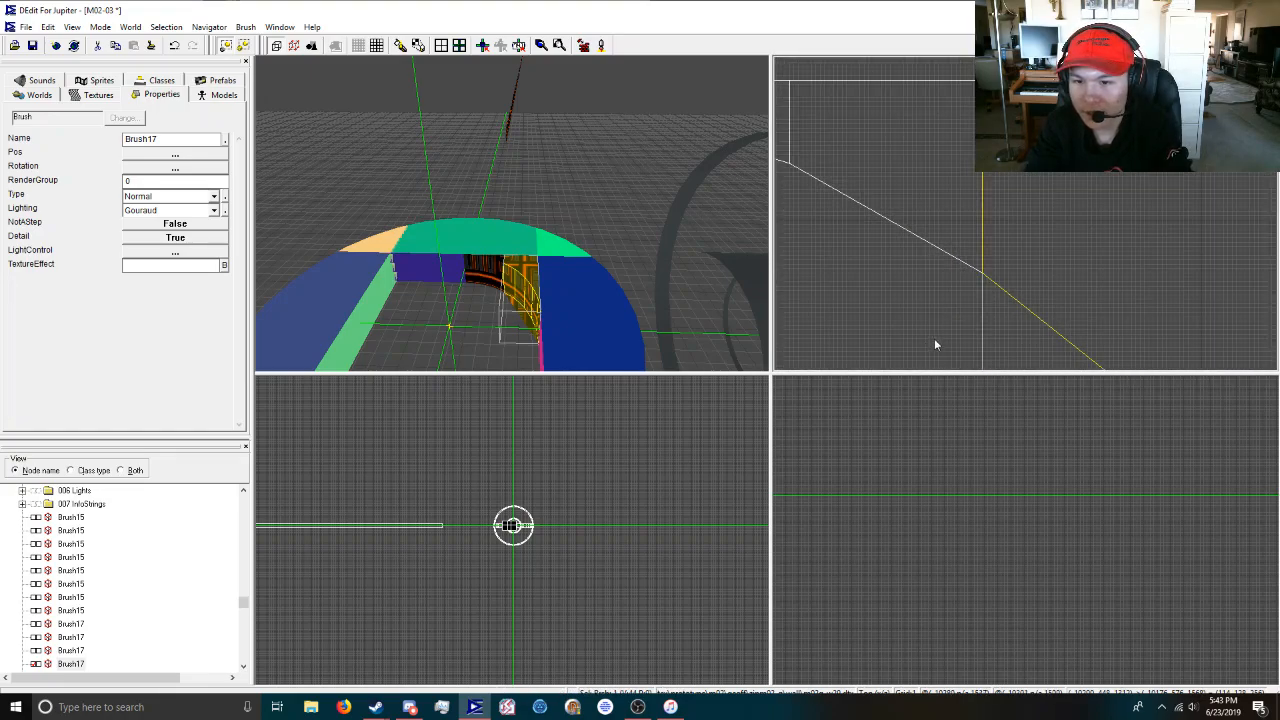
scroll(1061, 284, down, 3)
scroll(1027, 209, up, 3)
scroll(1028, 208, up, 2)
scroll(1052, 308, up, 3)
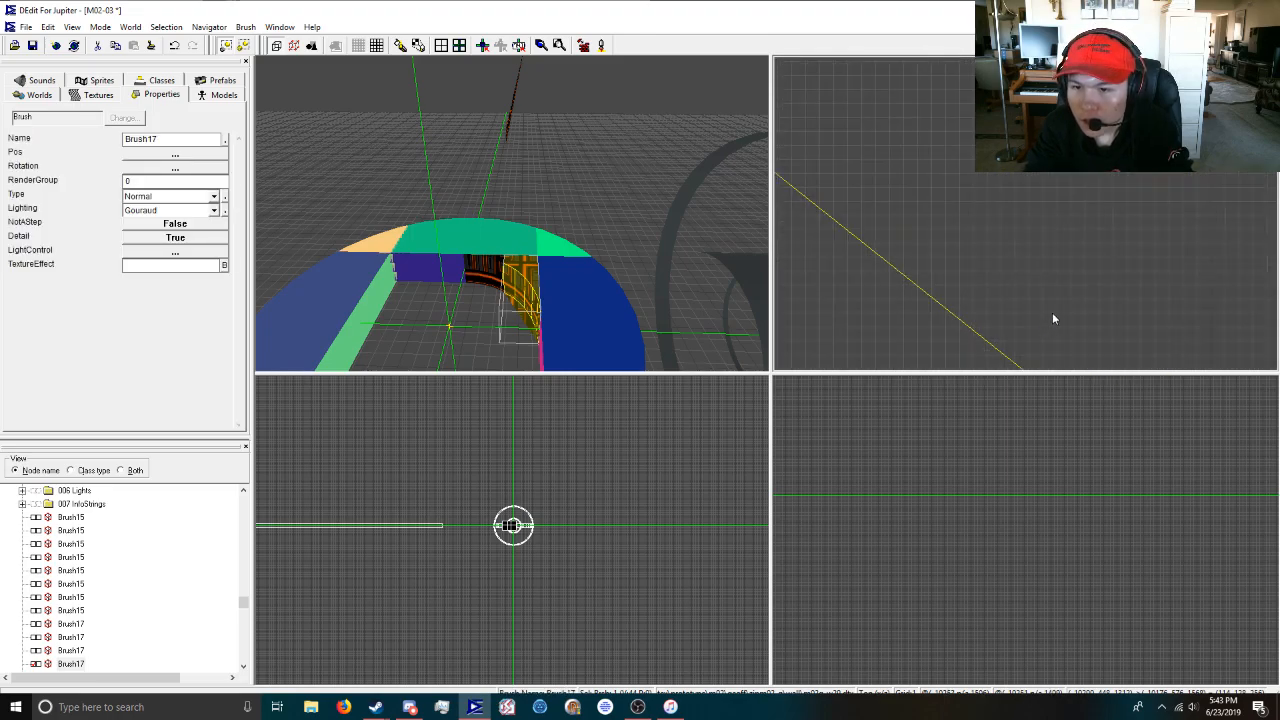
scroll(1010, 213, down, 2)
scroll(986, 279, down, 3)
scroll(997, 256, up, 4)
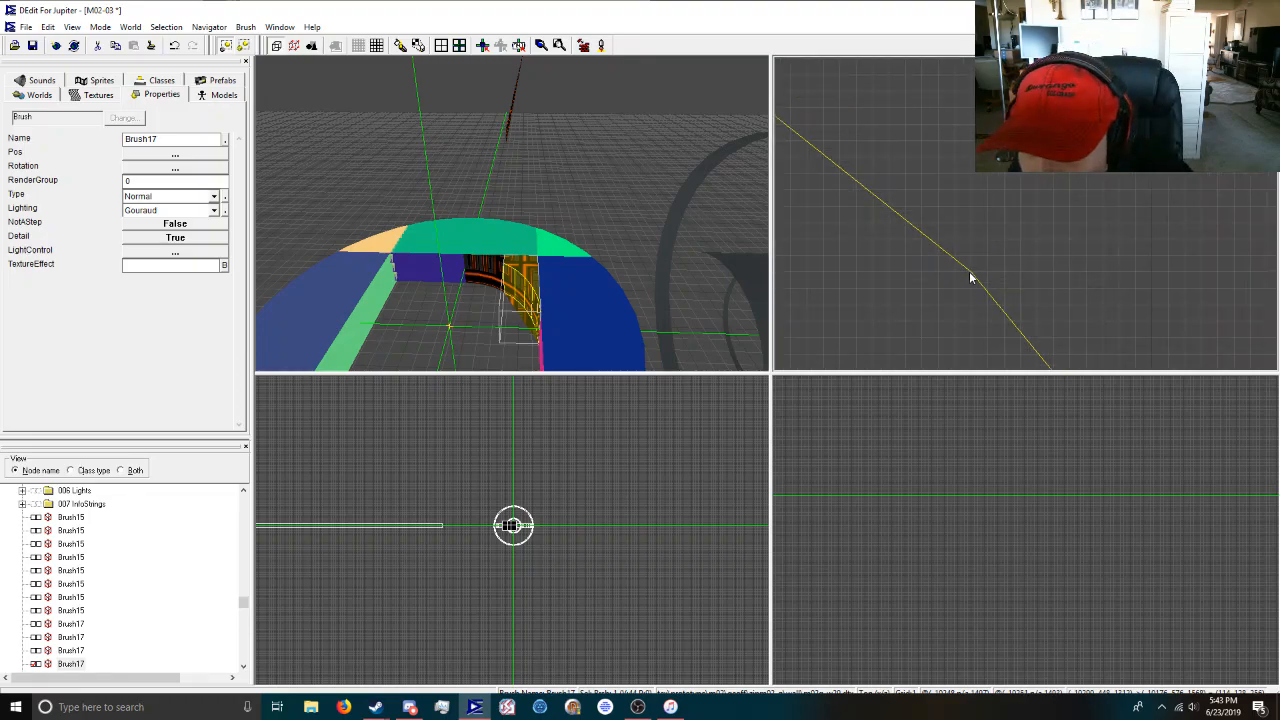
scroll(975, 277, down, 4)
middle_drag(948, 335, 945, 340)
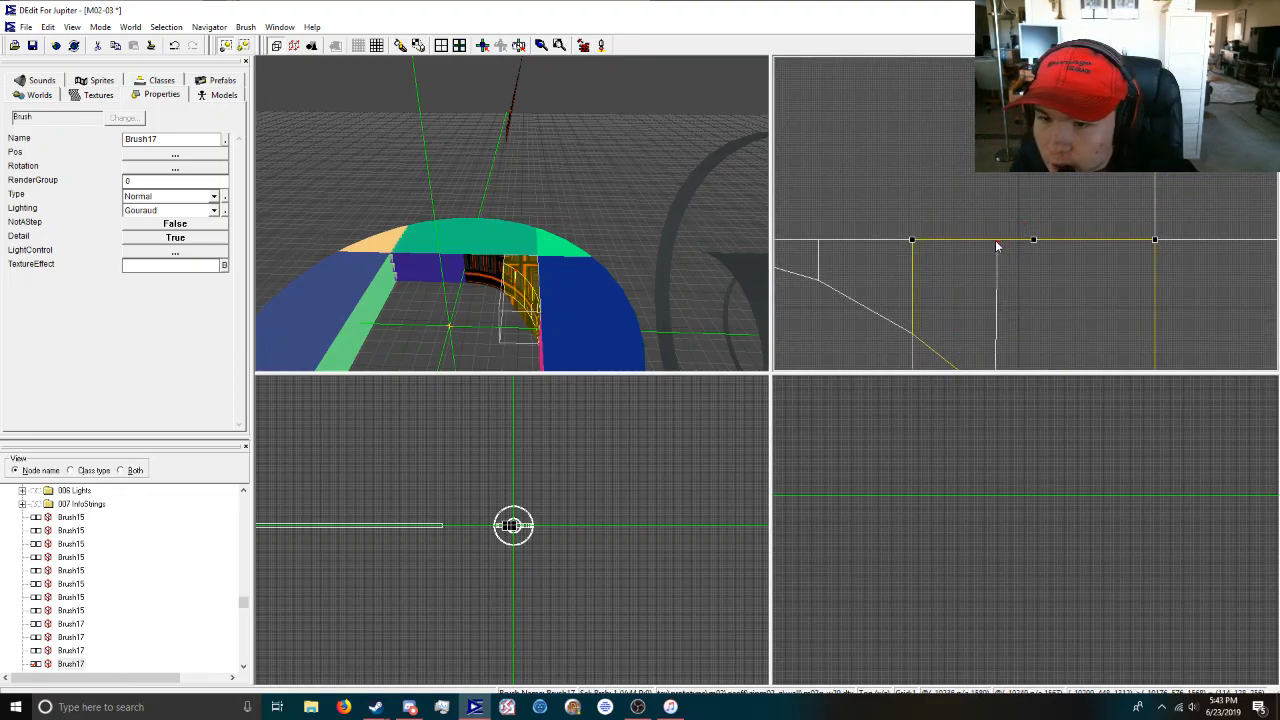
click(995, 232)
key(Return)
Select the part of the corner brush beyond the fourth vertex and split it vertically at the fifth arc vertex.
click(1038, 283)
scroll(1037, 270, down, 4)
scroll(1036, 260, up, 3)
middle_drag(1036, 260, 973, 42)
middle_drag(990, 197, 1008, 212)
scroll(1020, 210, up, 10)
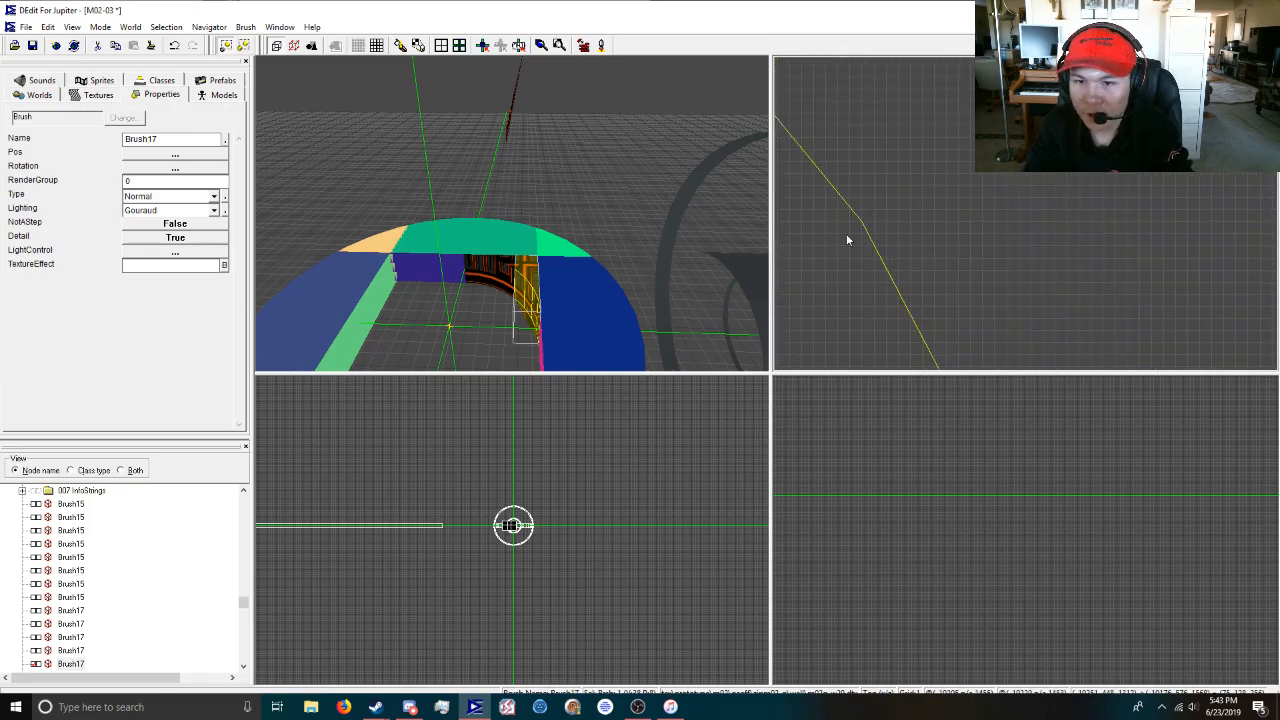
click(866, 210)
scroll(866, 210, down, 8)
middle_drag(866, 205, 858, 398)
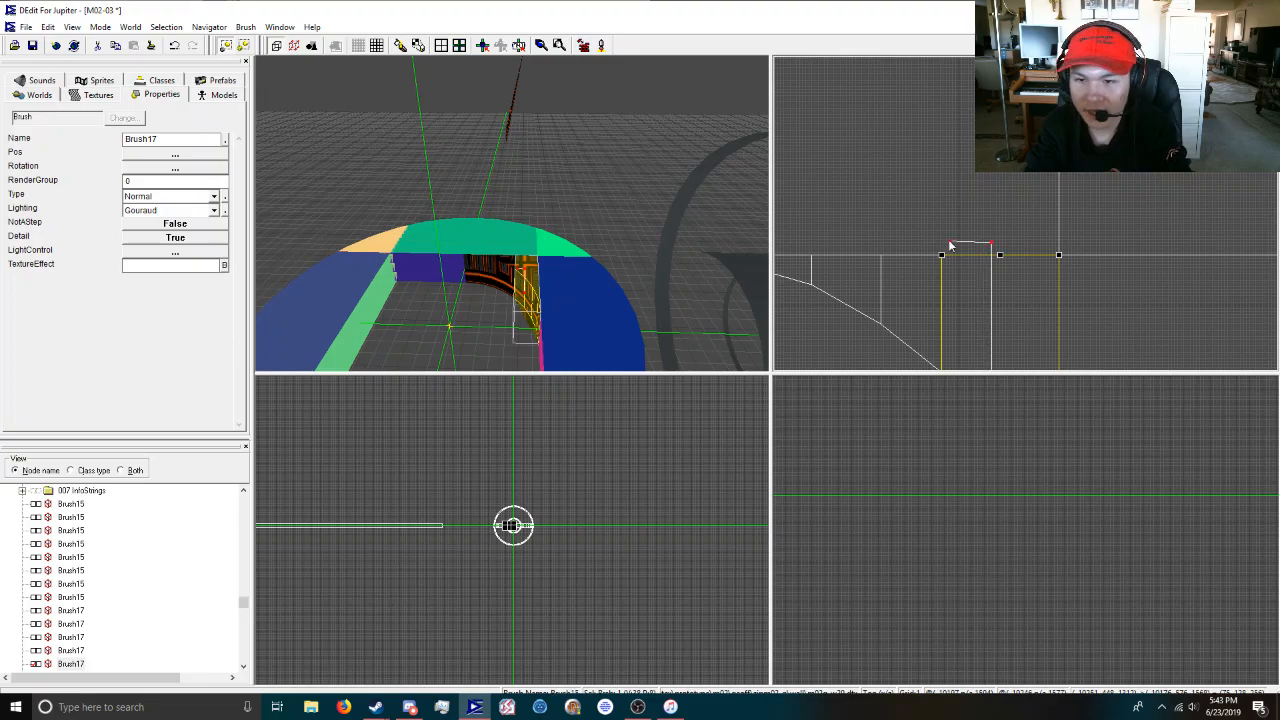
key(Return)
Select the part beyond the fifth vertex and split it from the sixth arc vertex up past the straight edge.
click(1004, 305)
scroll(1004, 303, down, 7)
scroll(1003, 292, up, 8)
middle_drag(1048, 154, 1040, 214)
scroll(1040, 214, up, 3)
scroll(1040, 214, down, 7)
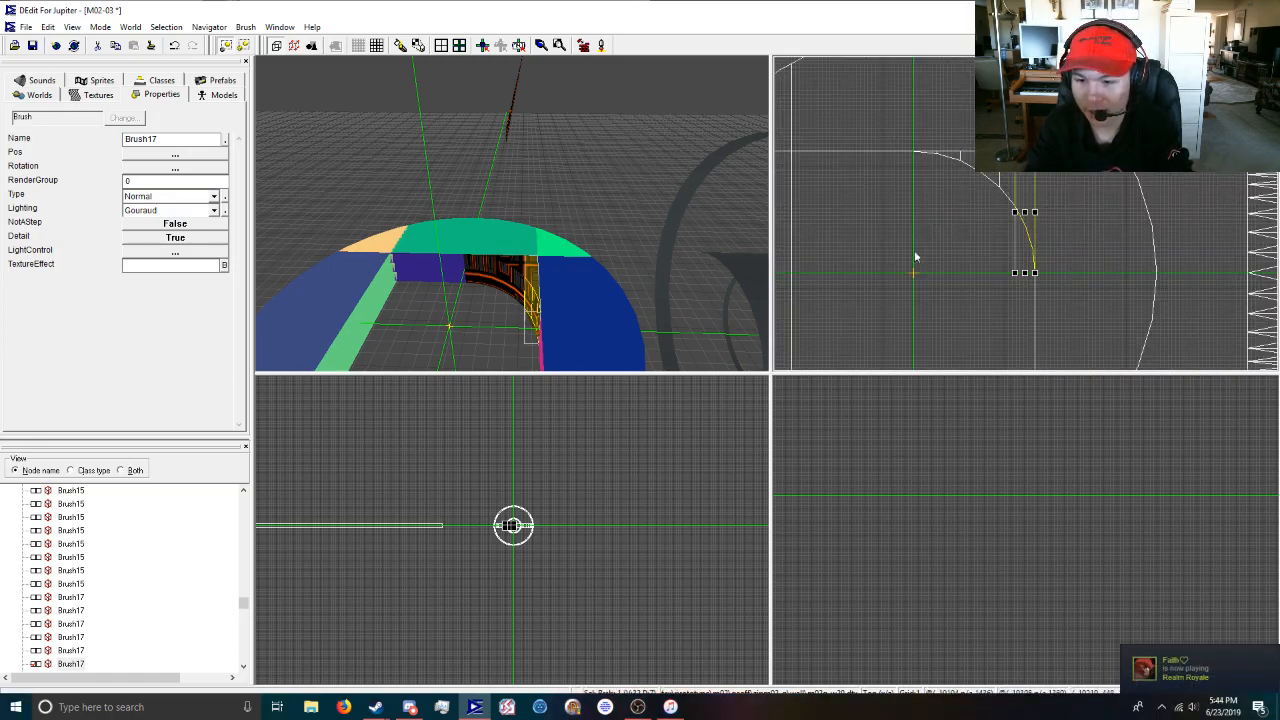
scroll(1014, 220, up, 5)
mouse_move(1053, 315)
middle_down()
mouse_move(995, 245)
mouse_move(1006, 232)
middle_up()
scroll(1025, 211, up, 4)
scroll(910, 222, down, 2)
scroll(905, 230, down, 2)
scroll(910, 200, down, 2)
scroll(957, 198, up, 3)
scroll(1000, 295, up, 4)
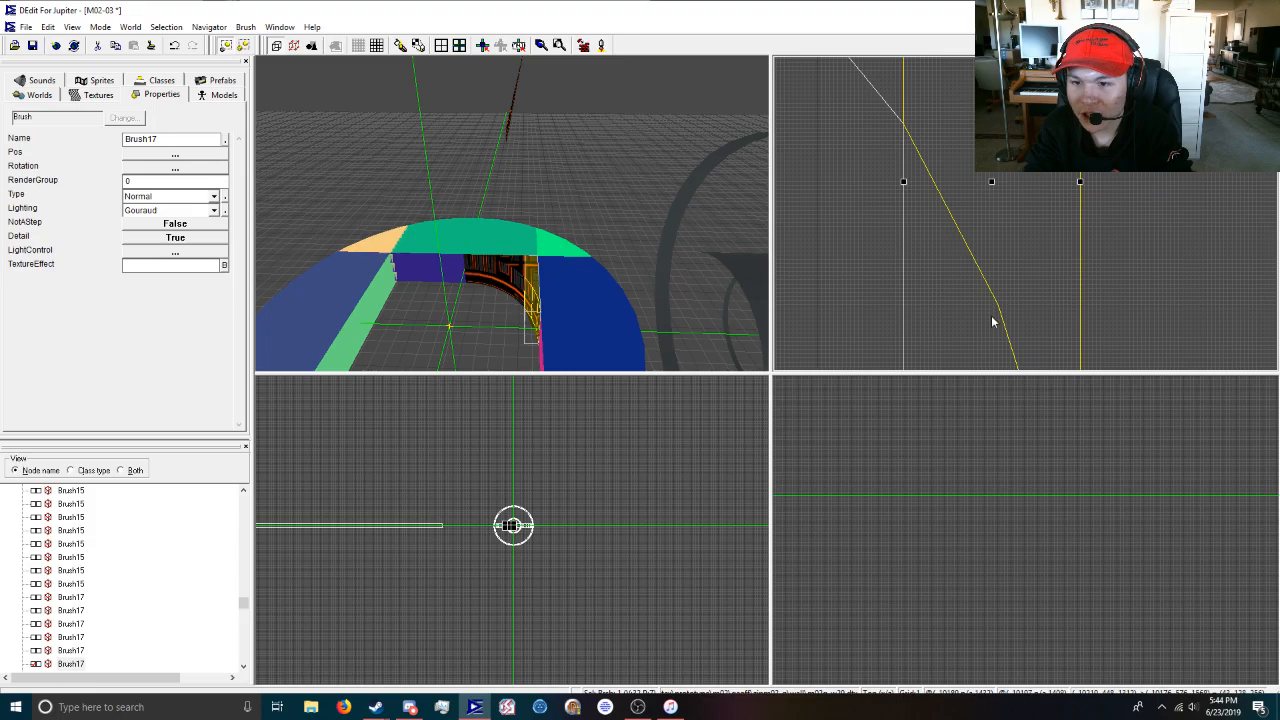
scroll(990, 250, up, 1)
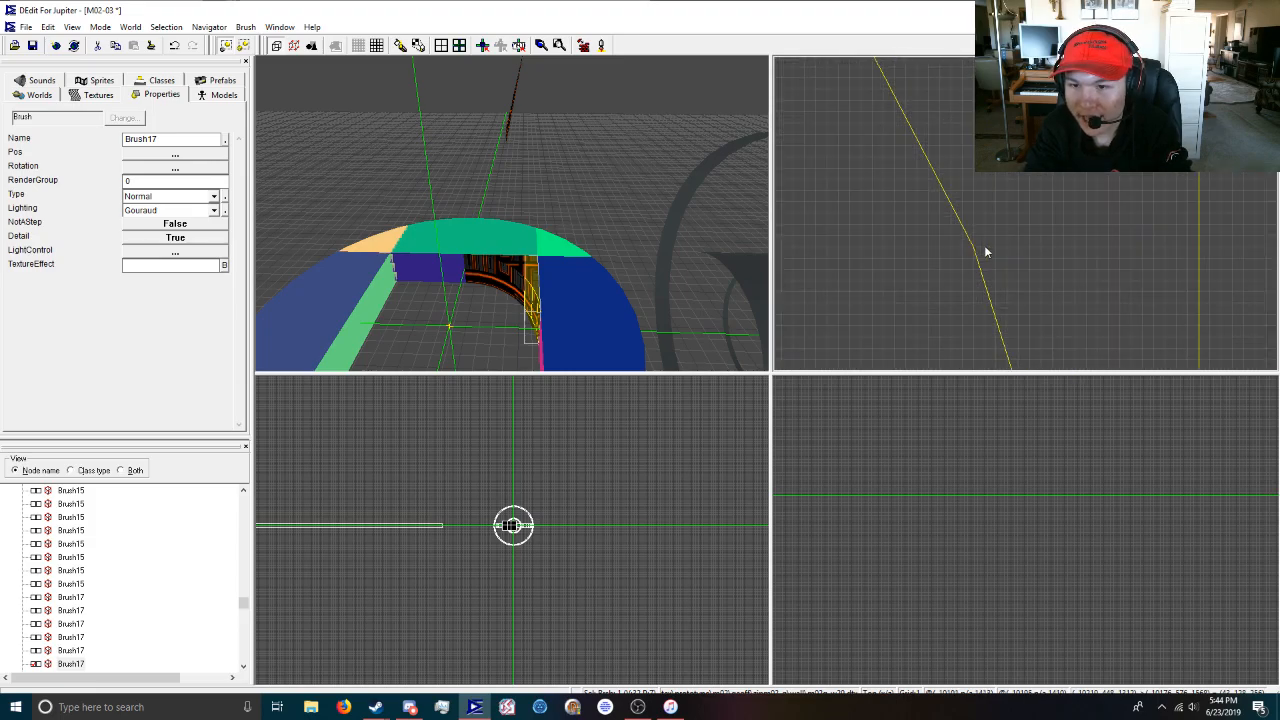
scroll(975, 253, down, 3)
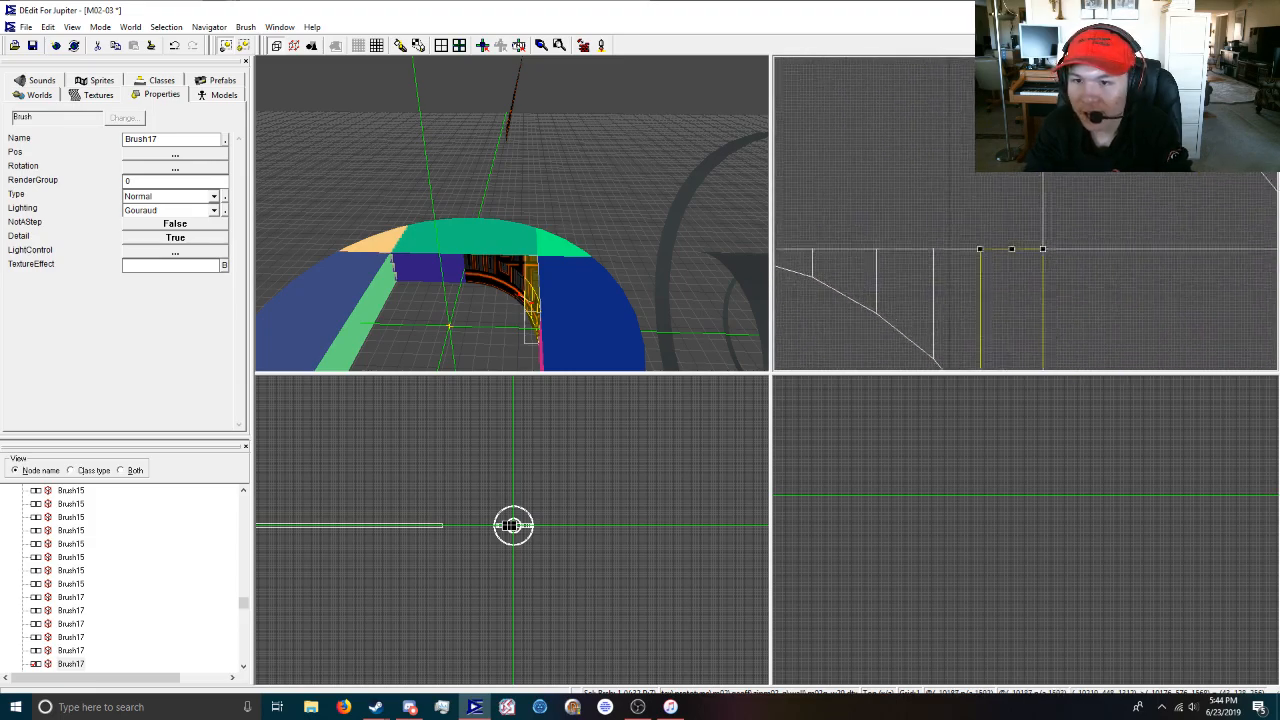
scroll(1012, 217, down, 1)
scroll(1015, 212, up, 4)
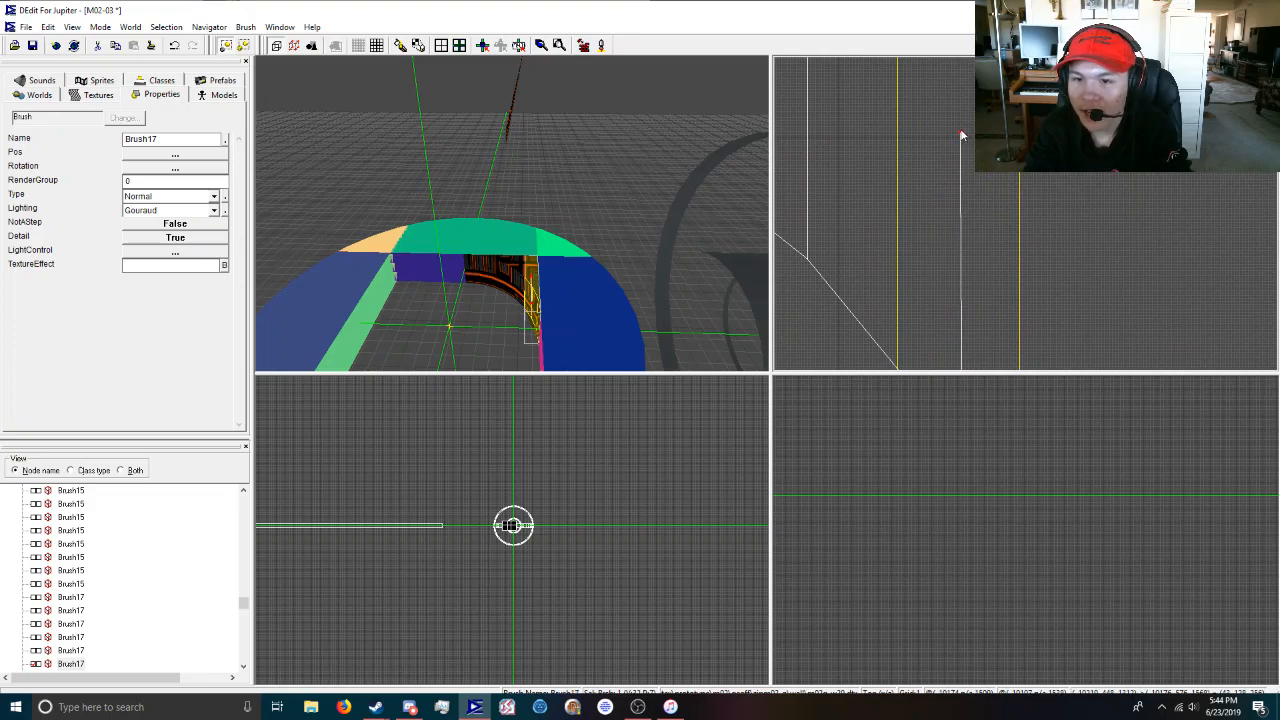
scroll(962, 110, down, 2)
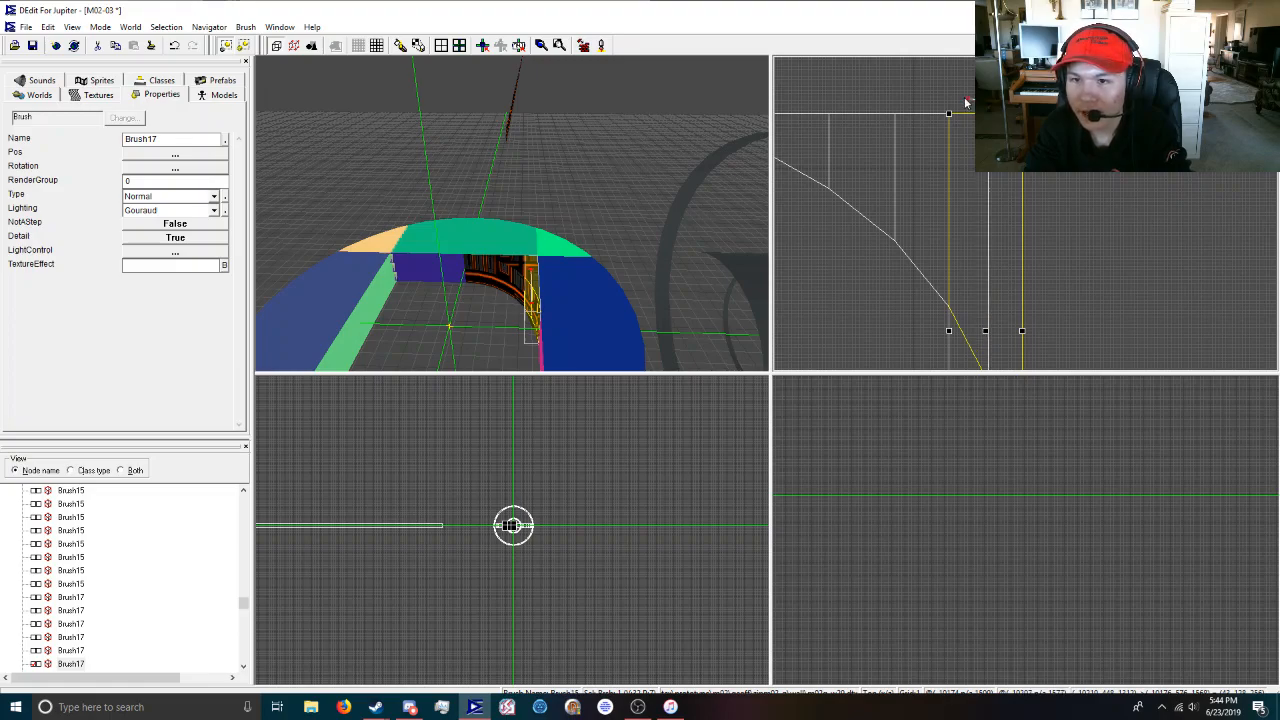
click(988, 166)
Select the narrow right part of the corner brush beyond the sixth arc vertex.
click(1008, 178)
scroll(1008, 199, down, 3)
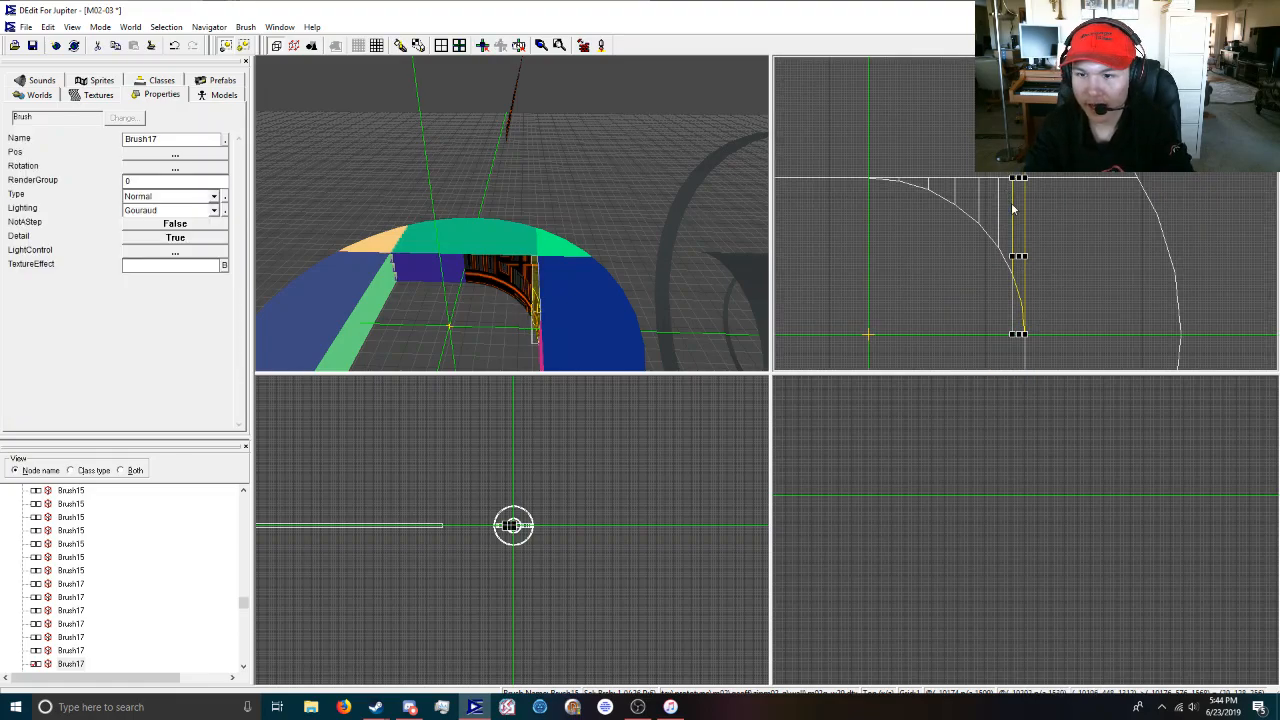
scroll(1008, 199, up, 1)
scroll(1018, 270, up, 2)
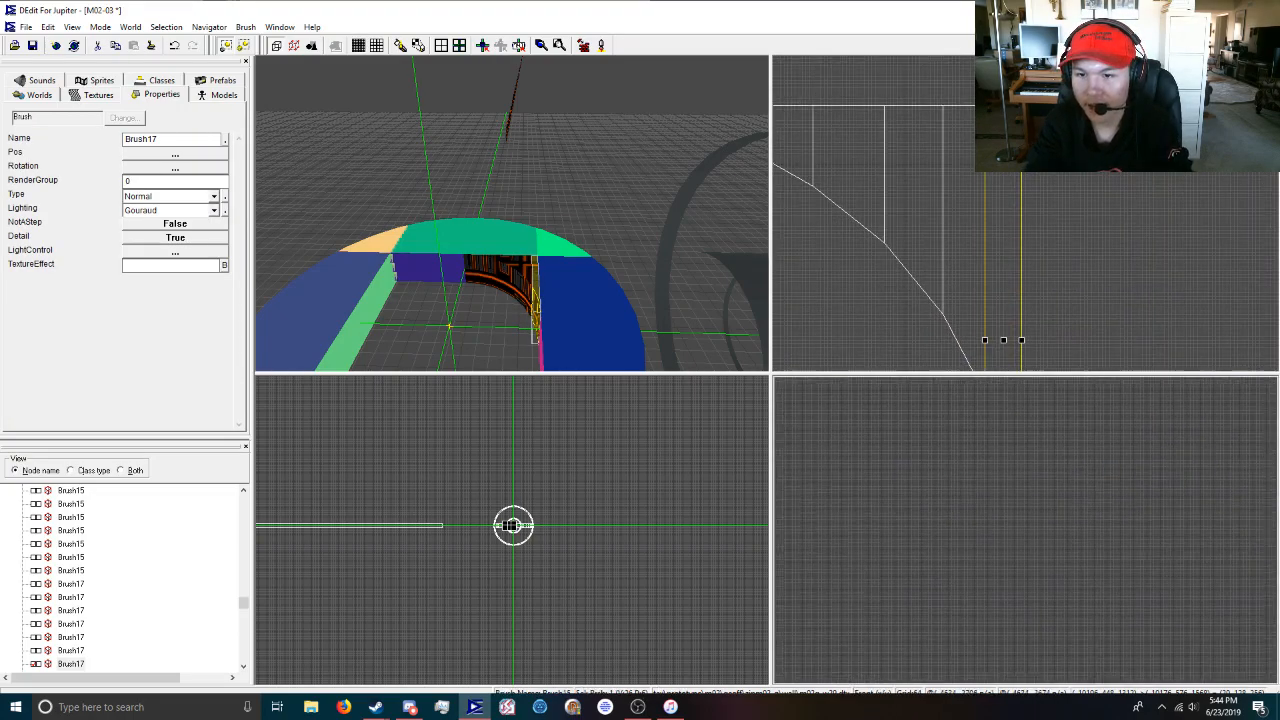
scroll(1020, 348, down, 5)
scroll(1021, 238, up, 5)
mouse_move(1021, 238)
middle_down()
mouse_move(1066, 530)
mouse_move(1025, 535)
middle_up()
scroll(1060, 560, up, 2)
middle_drag(1032, 306, 1025, 212)
scroll(1025, 212, up, 5)
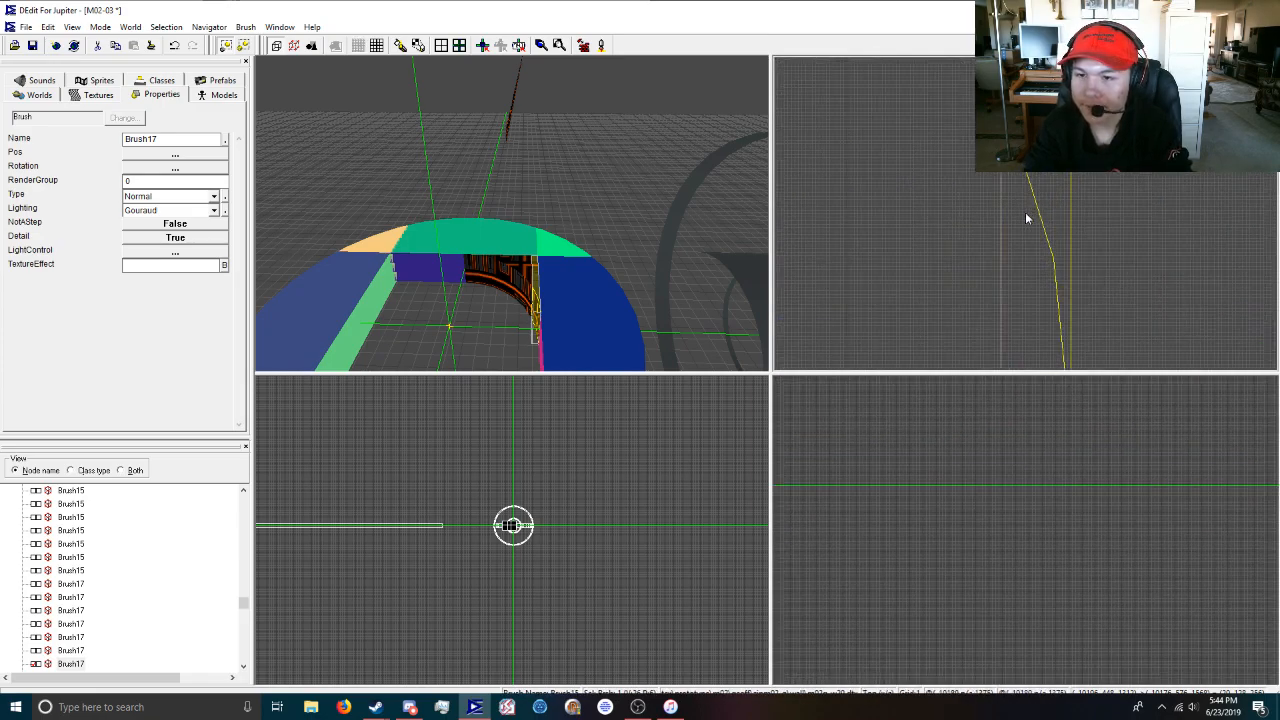
click(1080, 305)
scroll(1080, 300, down, 3)
middle_drag(1035, 100, 1031, 212)
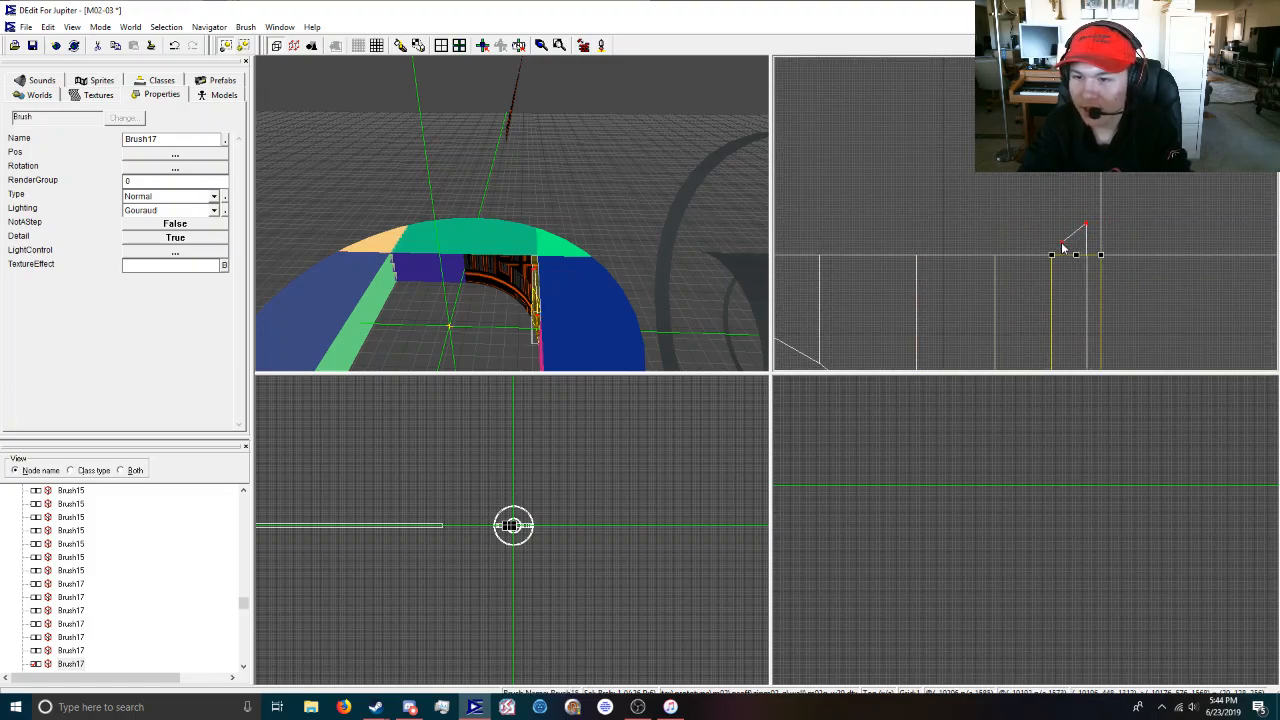
scroll(1089, 350, down, 3)
scroll(1052, 330, down, 3)
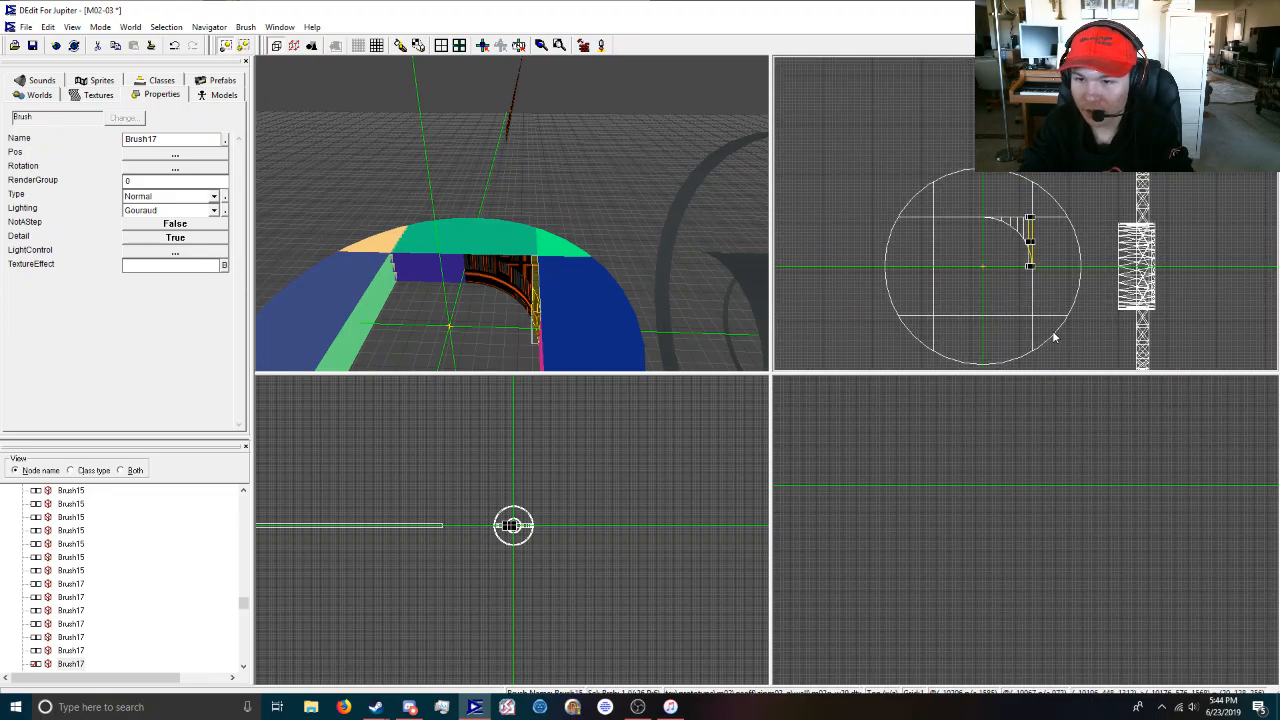
Split the selected narrow part vertically at the seventh arc vertex, up past the straight edge, and clear the selection.
scroll(1030, 240, up, 5)
scroll(1021, 213, up, 2)
middle_drag(1021, 213, 1104, 100)
scroll(1004, 208, up, 2)
scroll(901, 244, up, 1)
middle_drag(901, 244, 1107, 249)
scroll(1026, 213, up, 3)
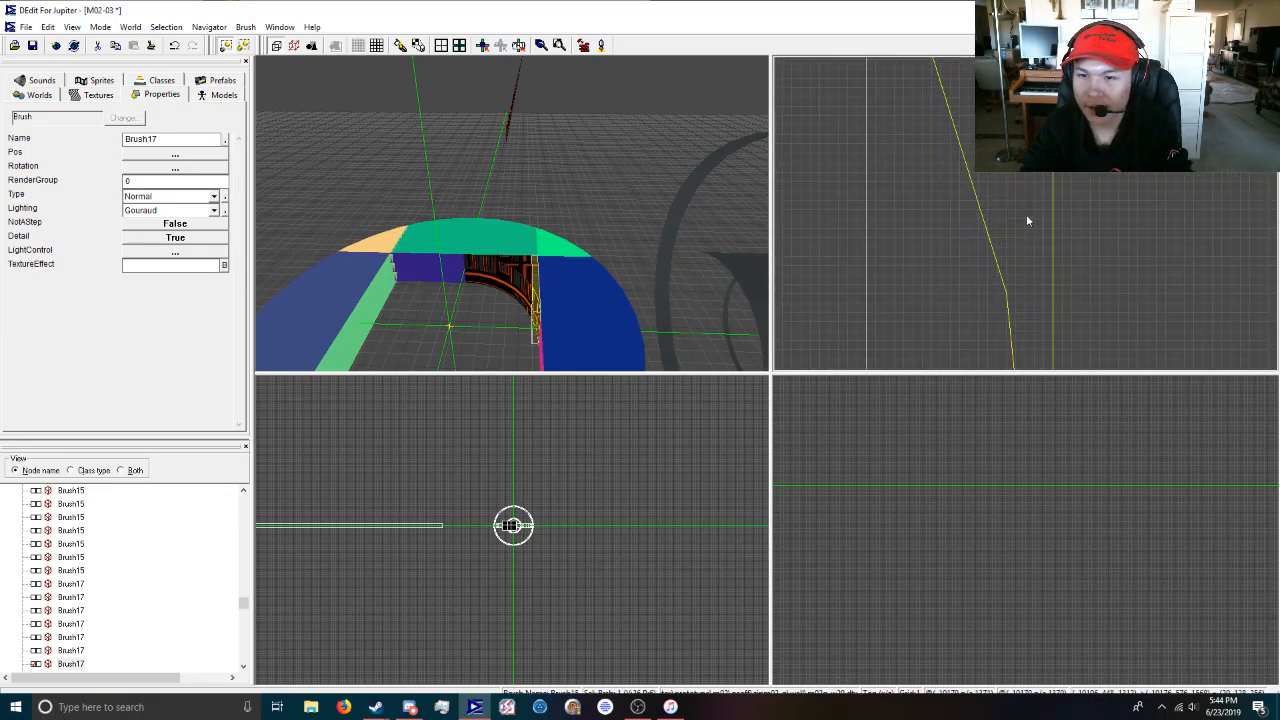
click(1000, 332)
scroll(1000, 332, down, 3)
middle_drag(1006, 237, 1040, 60)
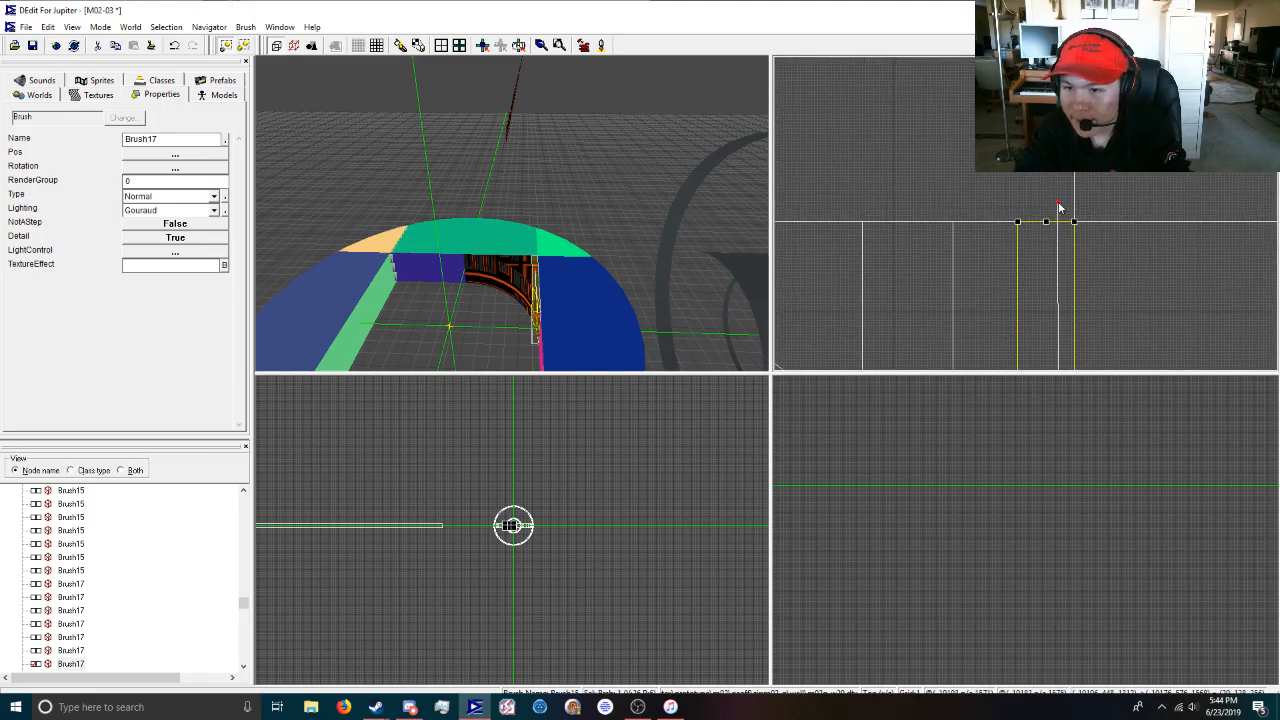
scroll(1060, 209, down, 2)
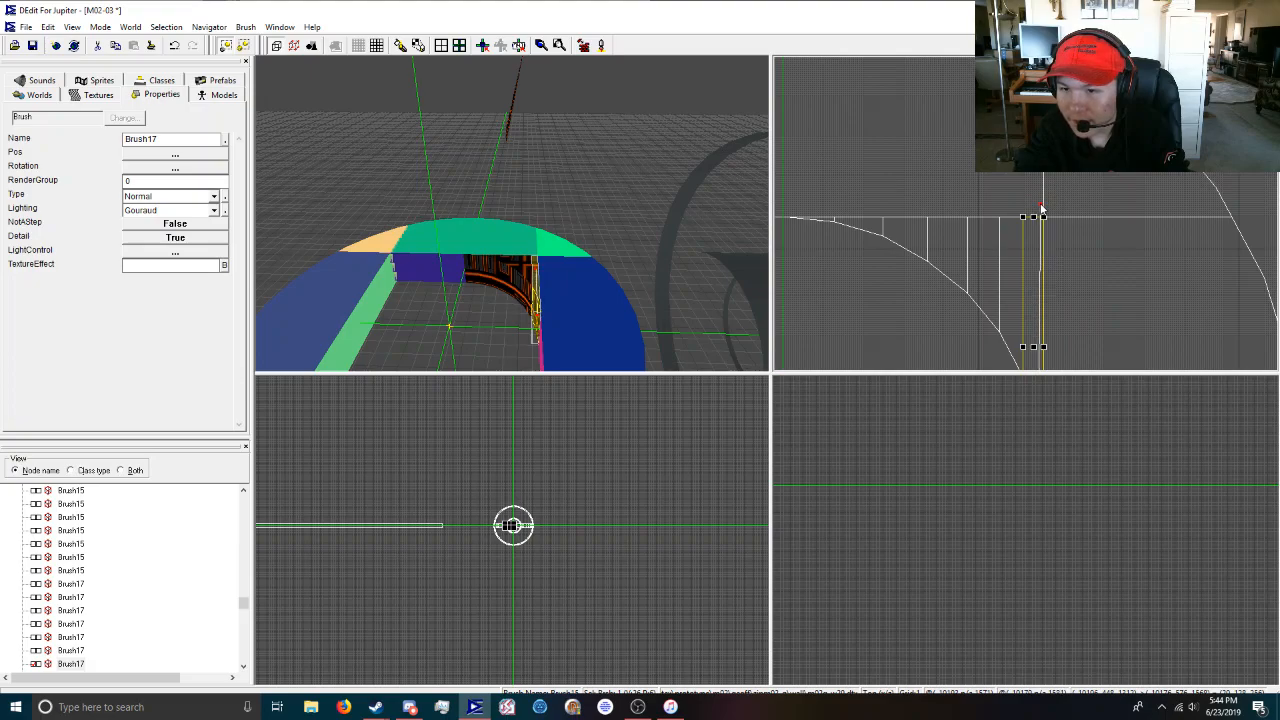
scroll(1042, 209, up, 2)
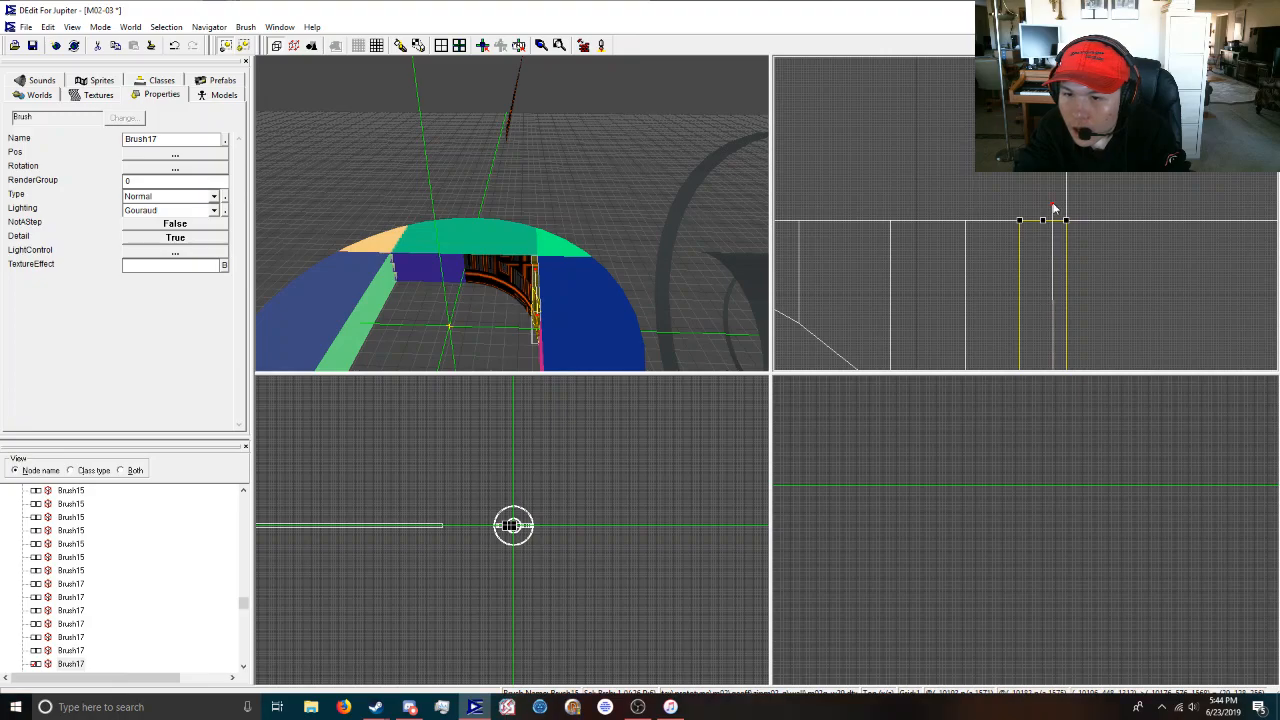
click(1022, 202)
scroll(1036, 271, down, 3)
scroll(1036, 271, up, 3)
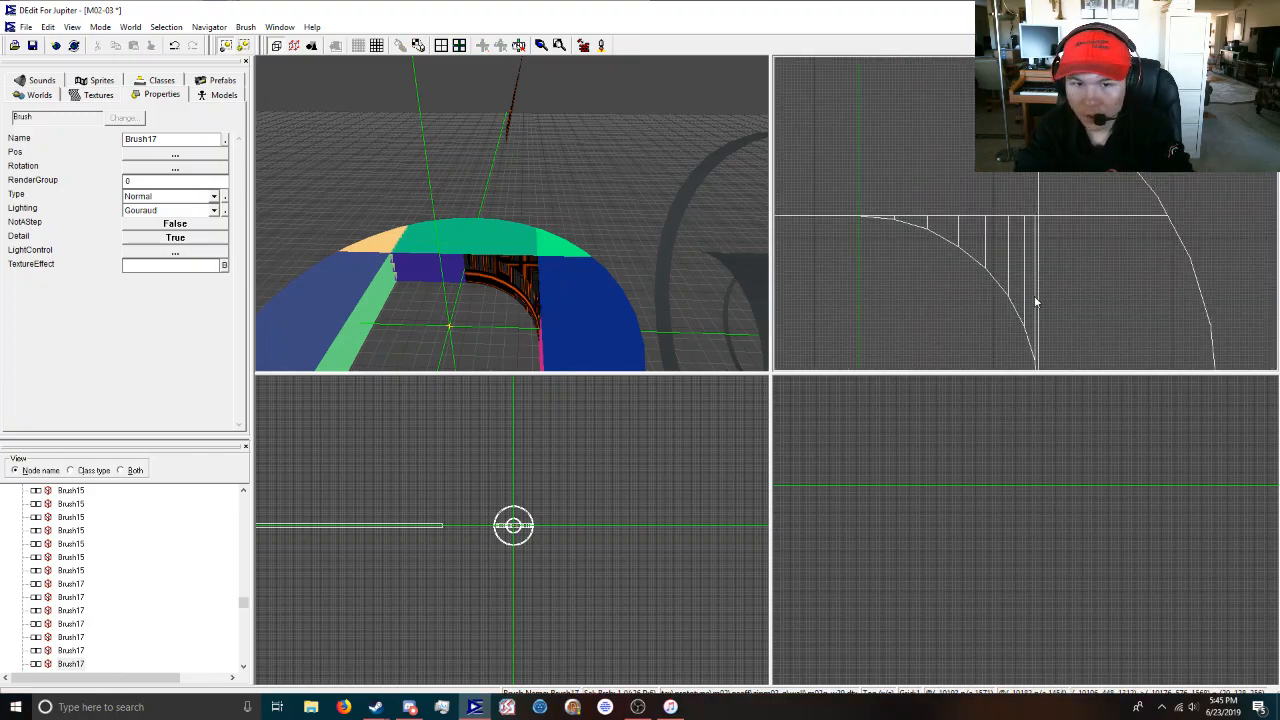
Select the stray brush stretching far away from the ring and separate it into individual faces.
click(509, 111)
right_drag(496, 131, 496, 131)
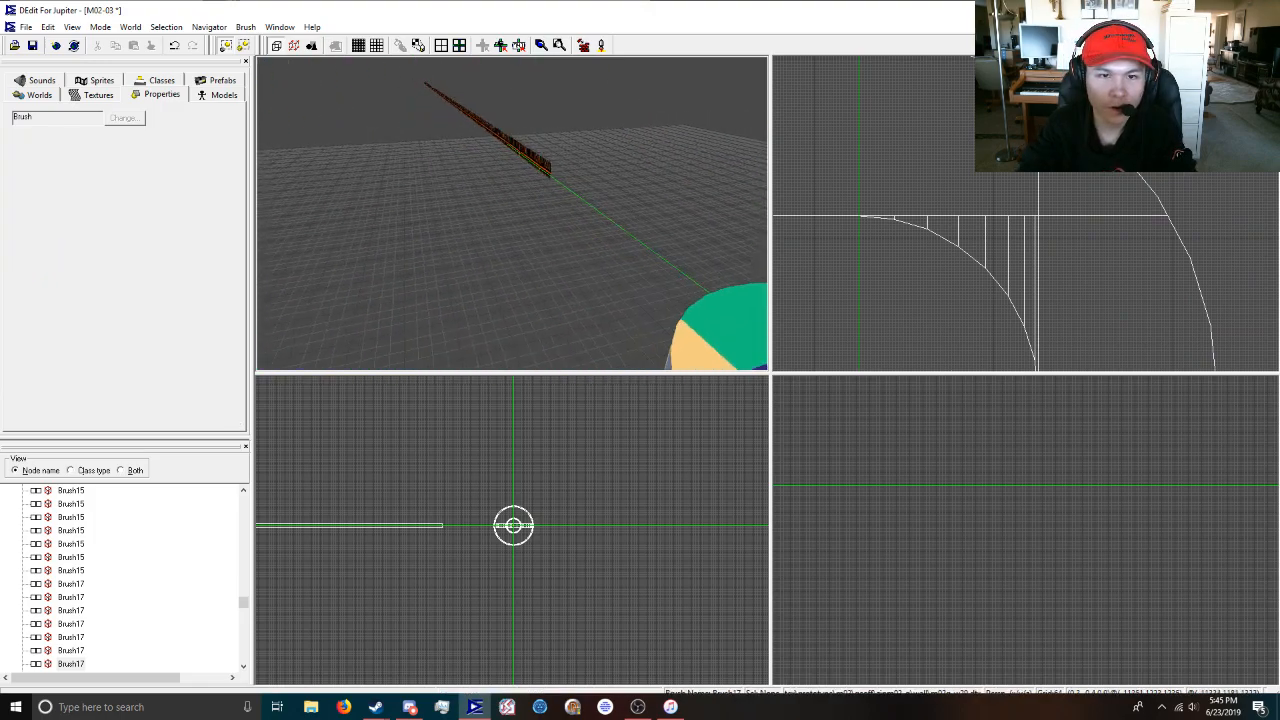
click(541, 166)
scroll(908, 229, up, 5)
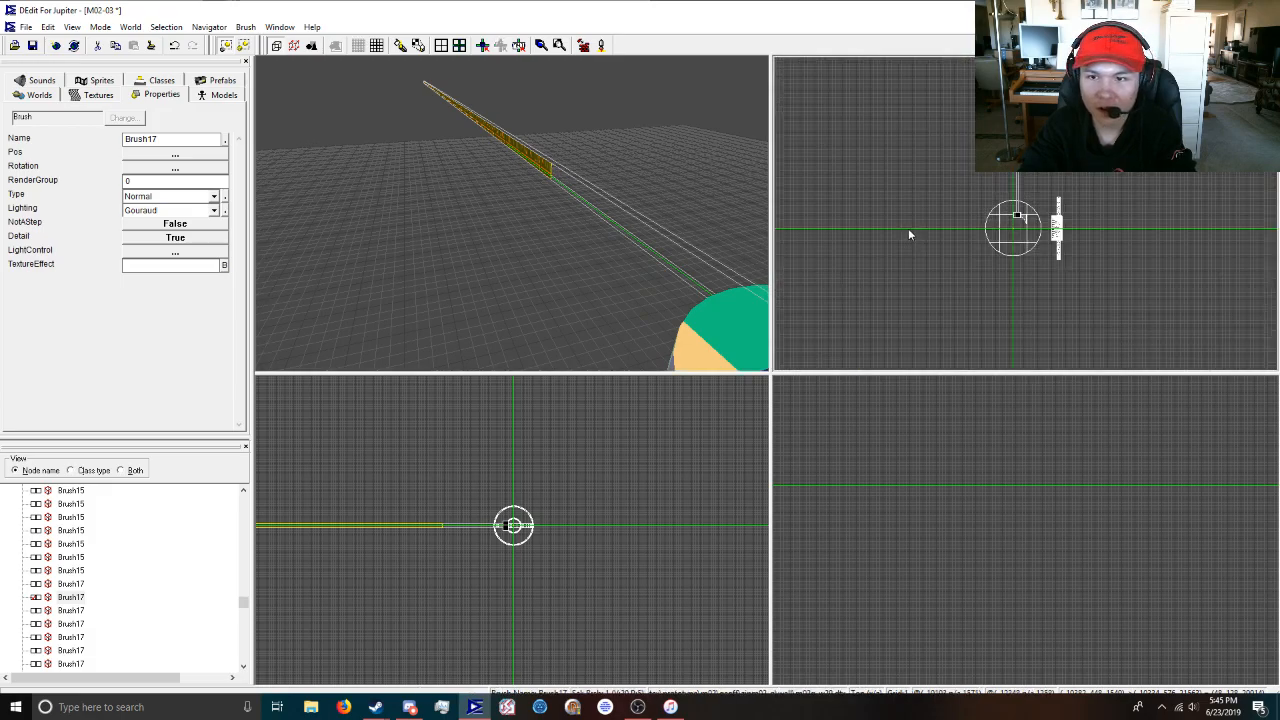
scroll(956, 210, up, 3)
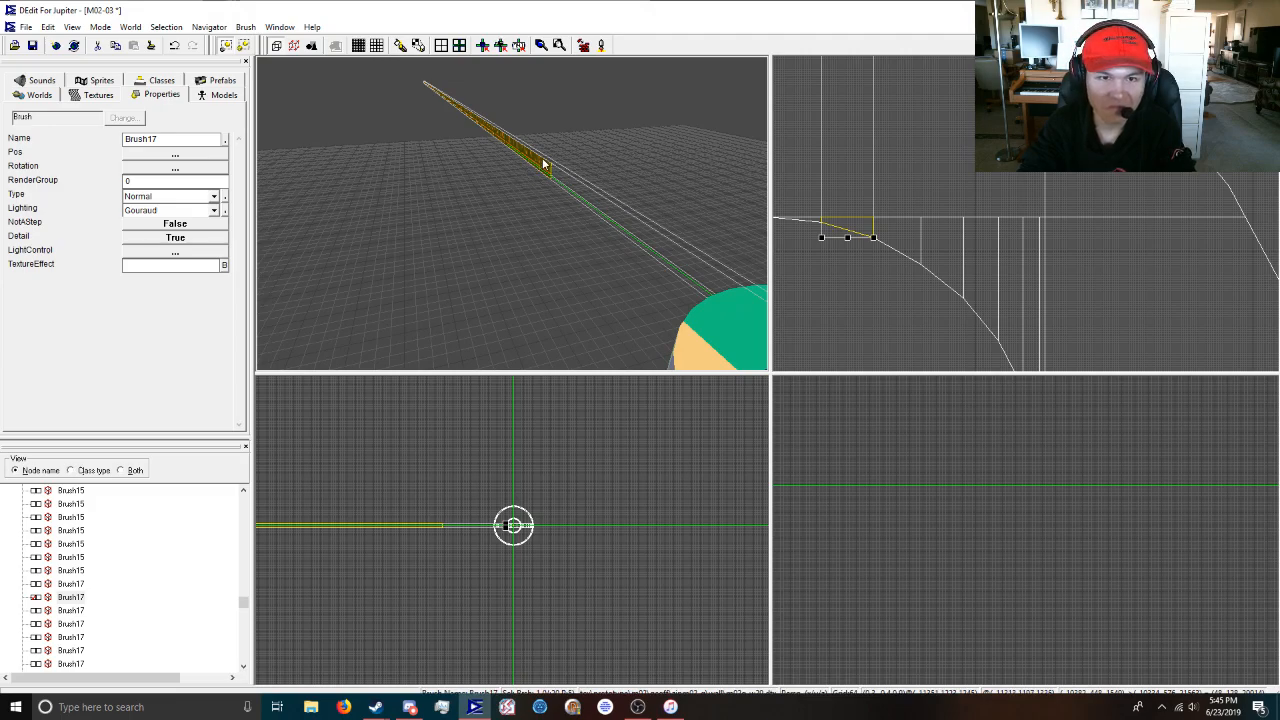
key(ctrl+j)
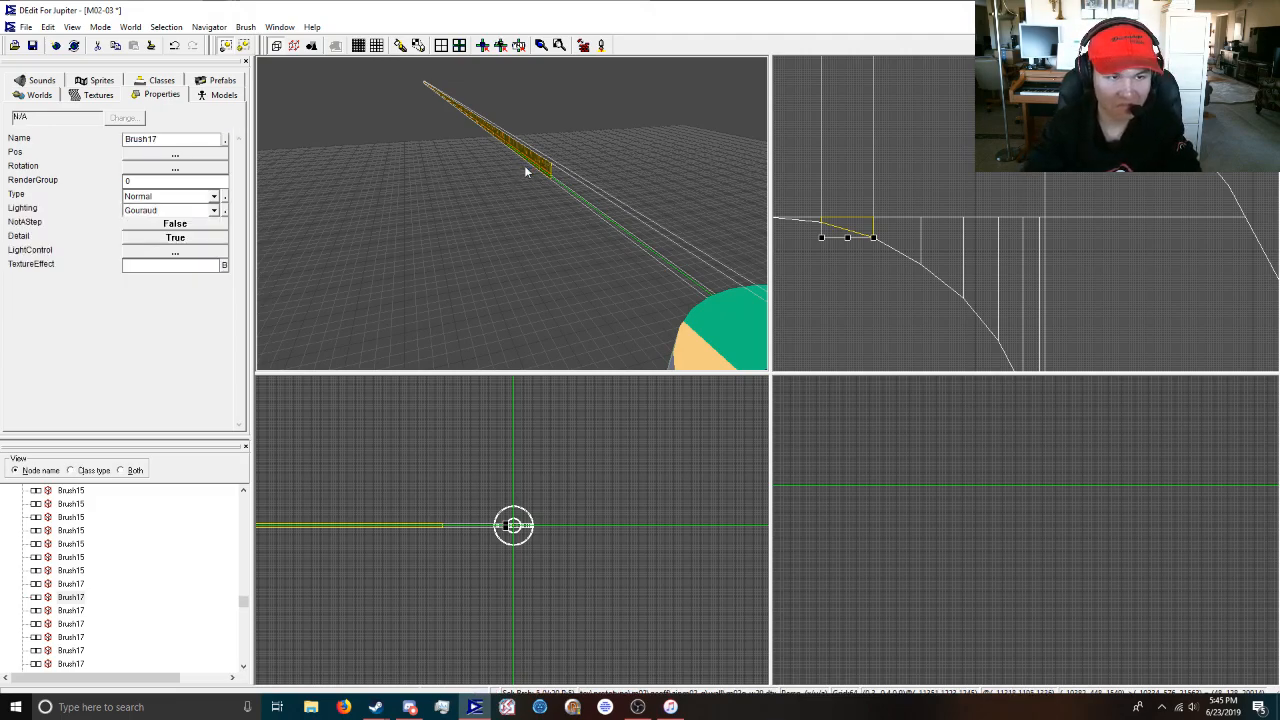
Select the small separated face on the arc and the distant stray face in turn to examine the detached pieces.
click(850, 229)
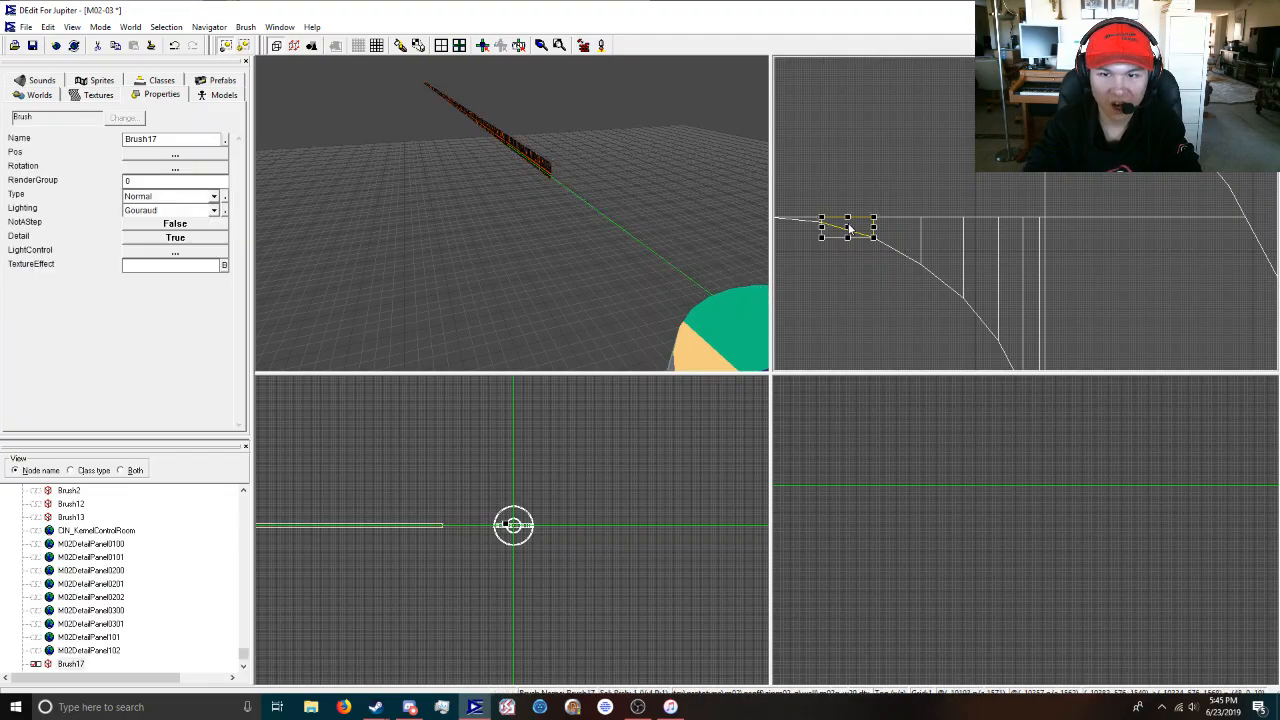
click(518, 146)
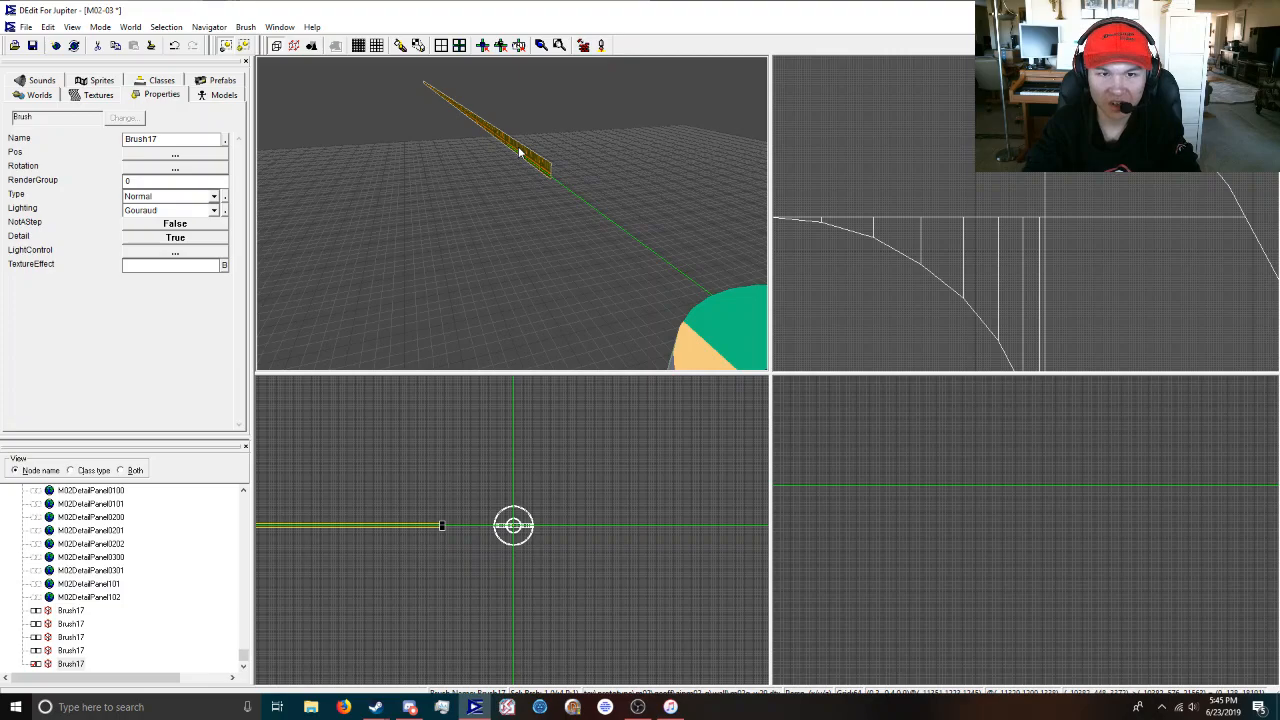
scroll(529, 168, down, 1)
scroll(537, 189, down, 1)
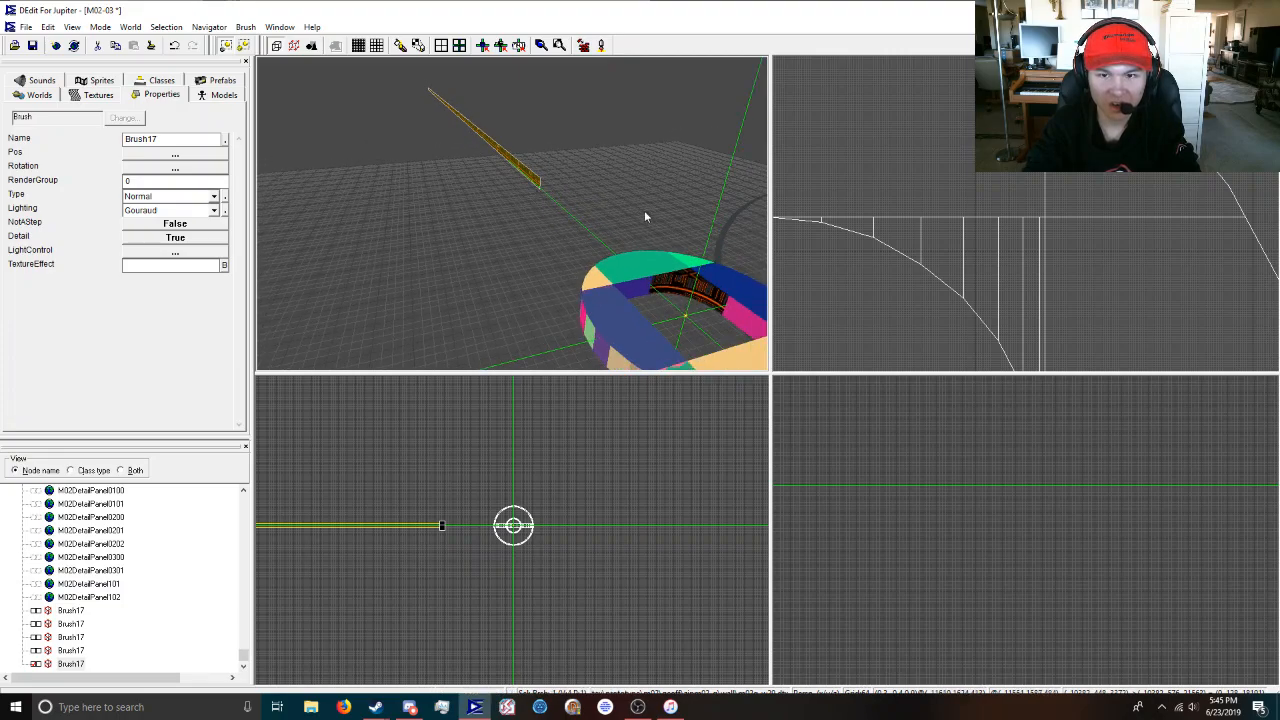
Reselect the small detached face on the arc's second segment and examine its corner points against the neighbouring brushes.
click(845, 222)
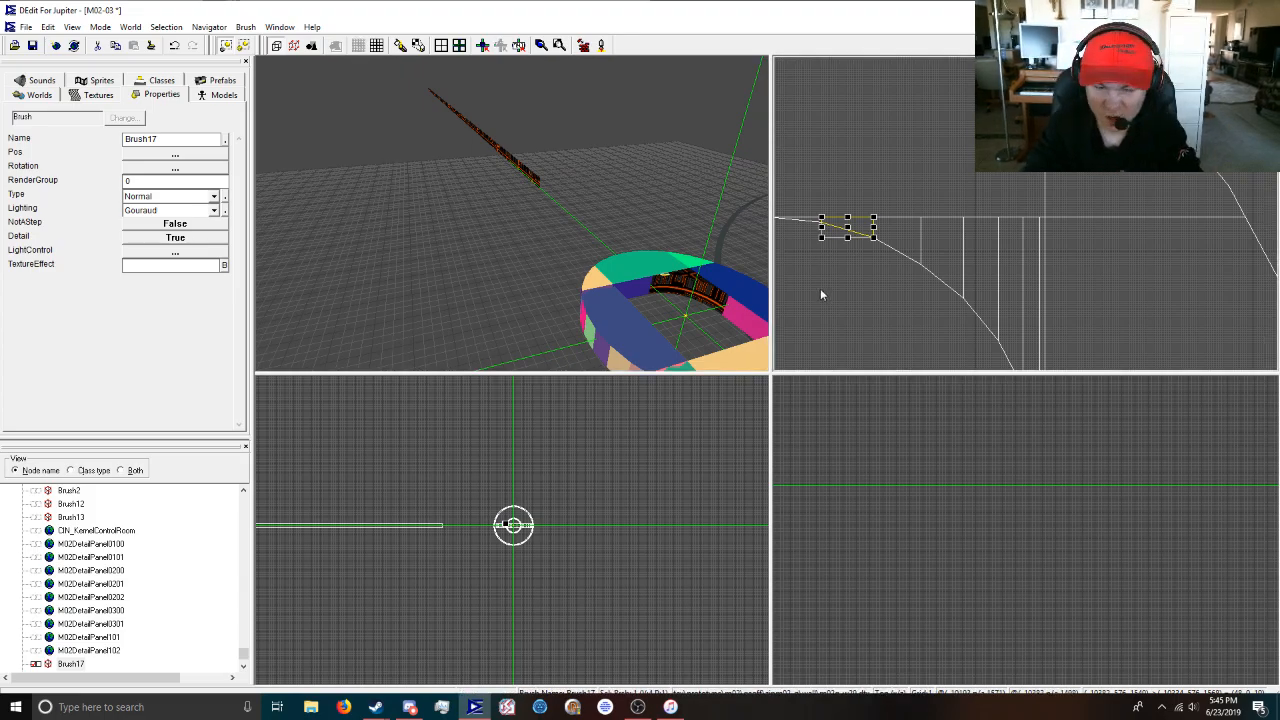
scroll(789, 276, up, 1)
middle_drag(789, 276, 983, 243)
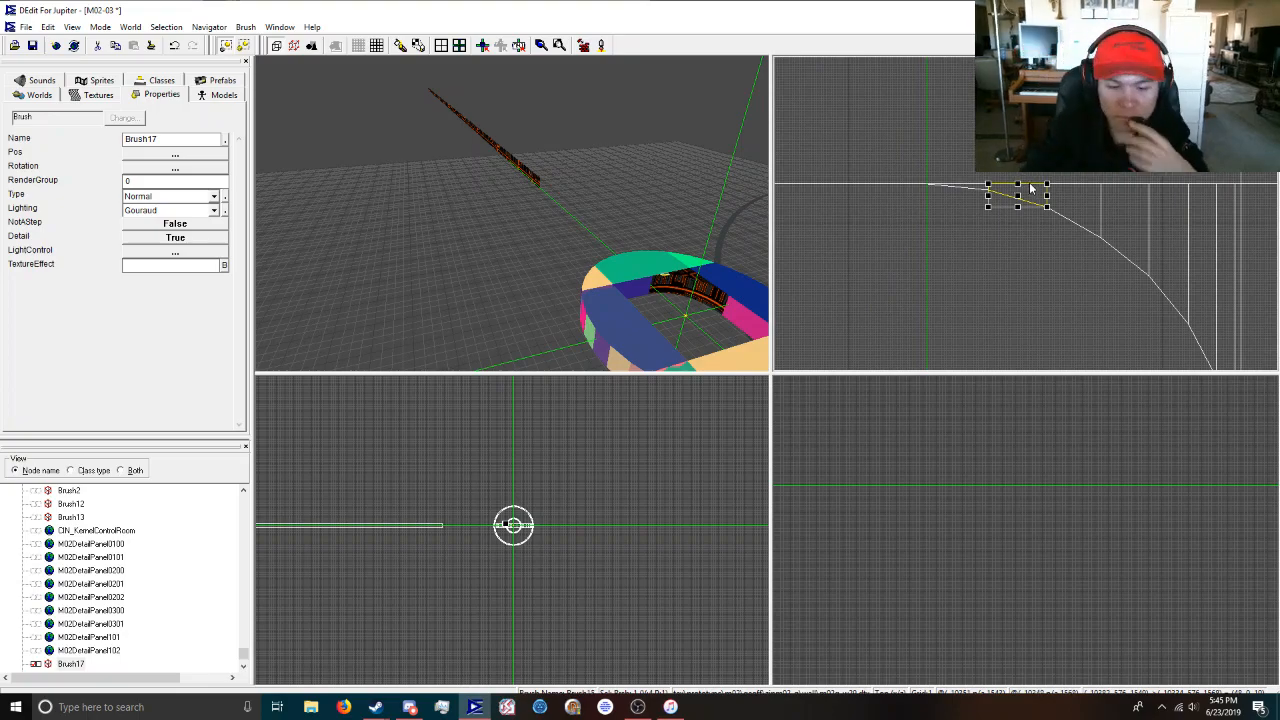
scroll(1026, 213, up, 4)
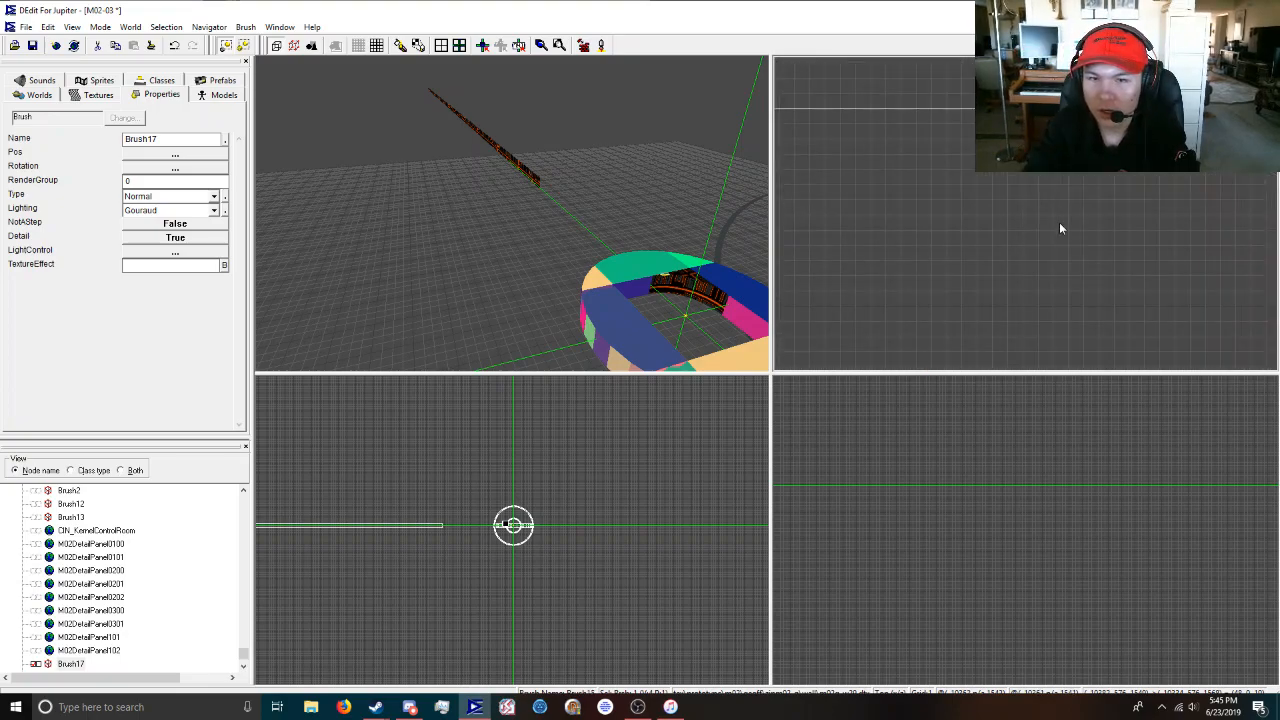
scroll(1030, 200, down, 4)
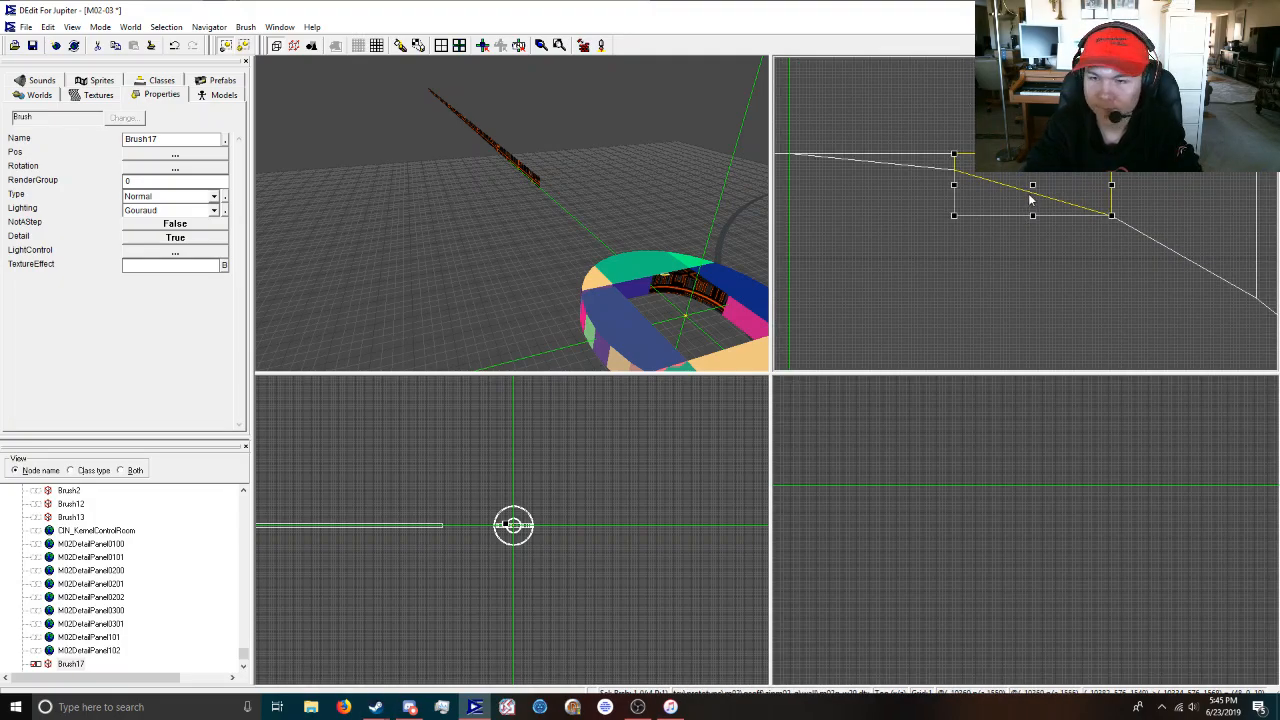
Select the five faces separated from the stray brush one by one in the node list to see where each lies.
scroll(75, 660, down, 1)
scroll(34, 640, down, 1)
click(36, 626)
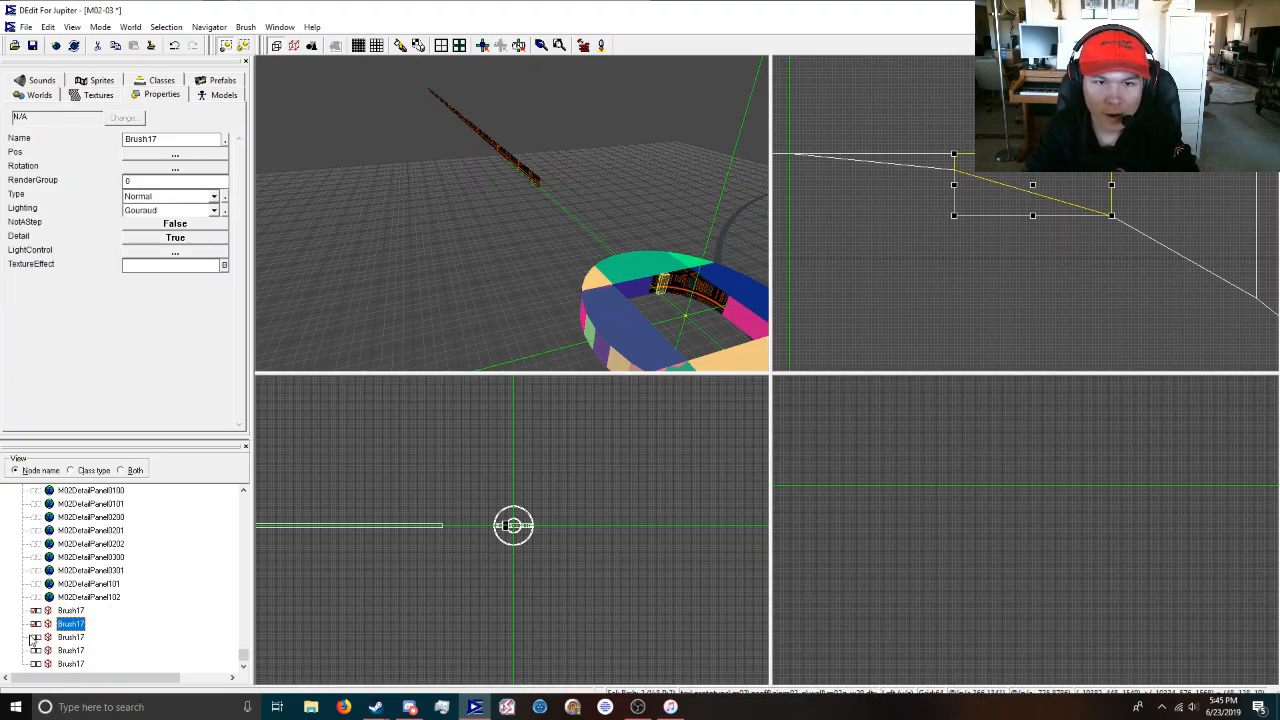
click(33, 639)
click(32, 651)
click(33, 664)
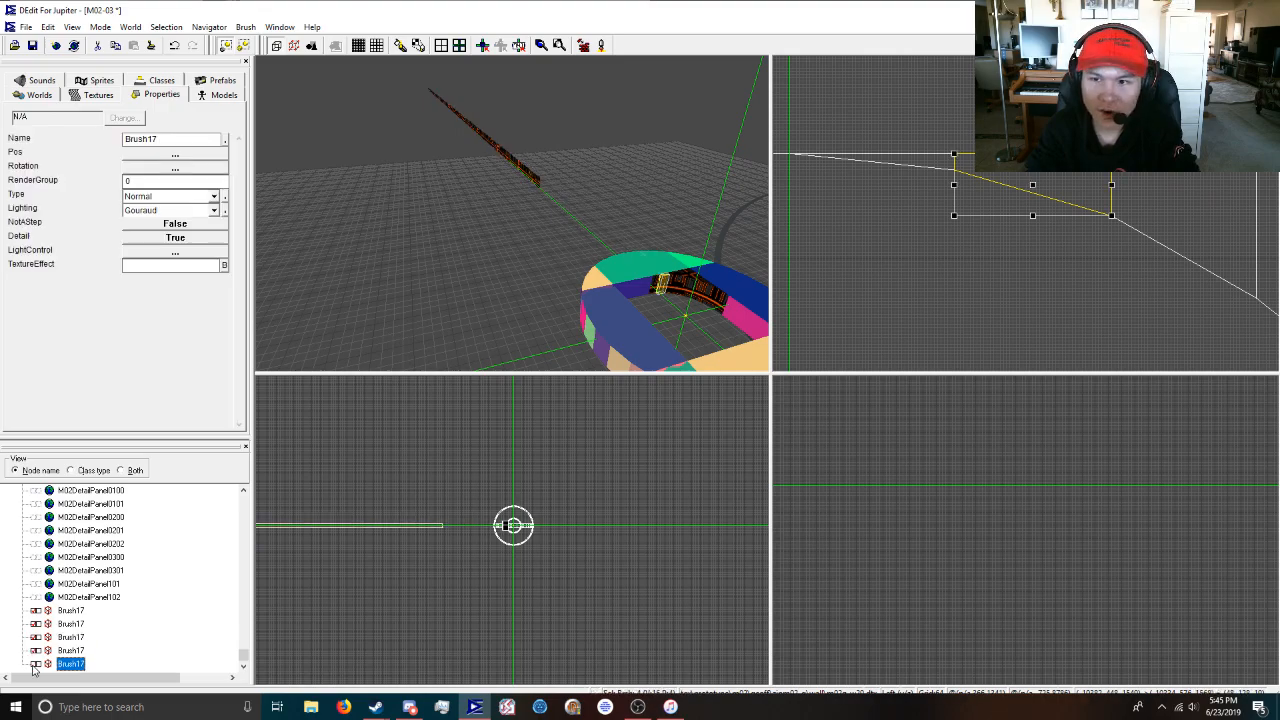
mouse_move(593, 292)
right_down()
mouse_move(597, 313)
mouse_move(528, 129)
mouse_move(489, 144)
mouse_move(486, 186)
mouse_move(515, 213)
right_up()
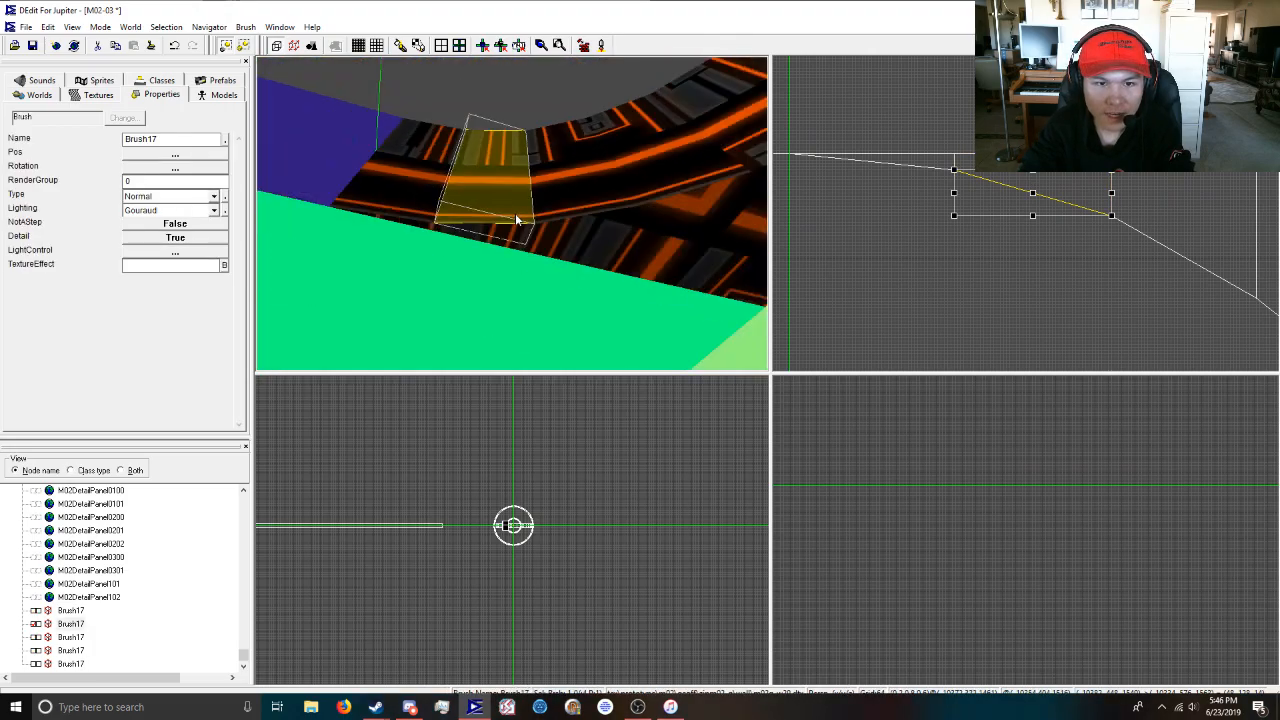
Try moving the four small separated faces out of the arc's second segment and return them to their place.
click(36, 611)
click(35, 637)
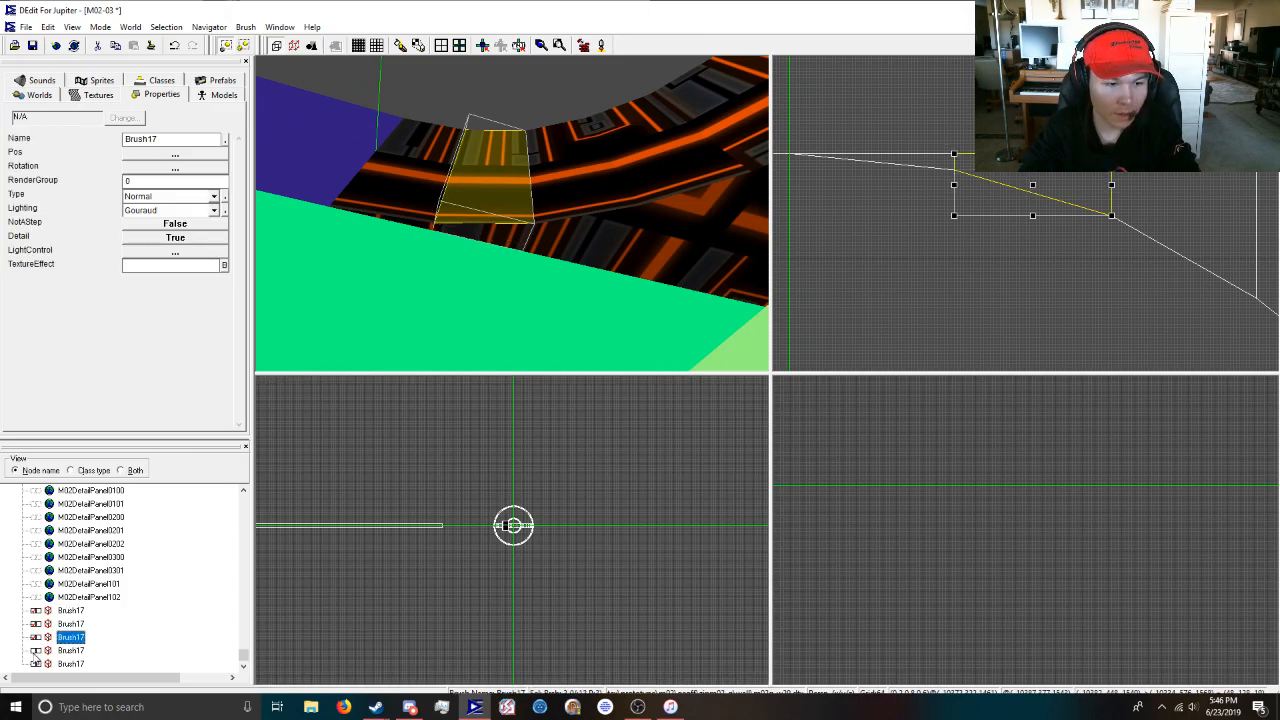
click(35, 651)
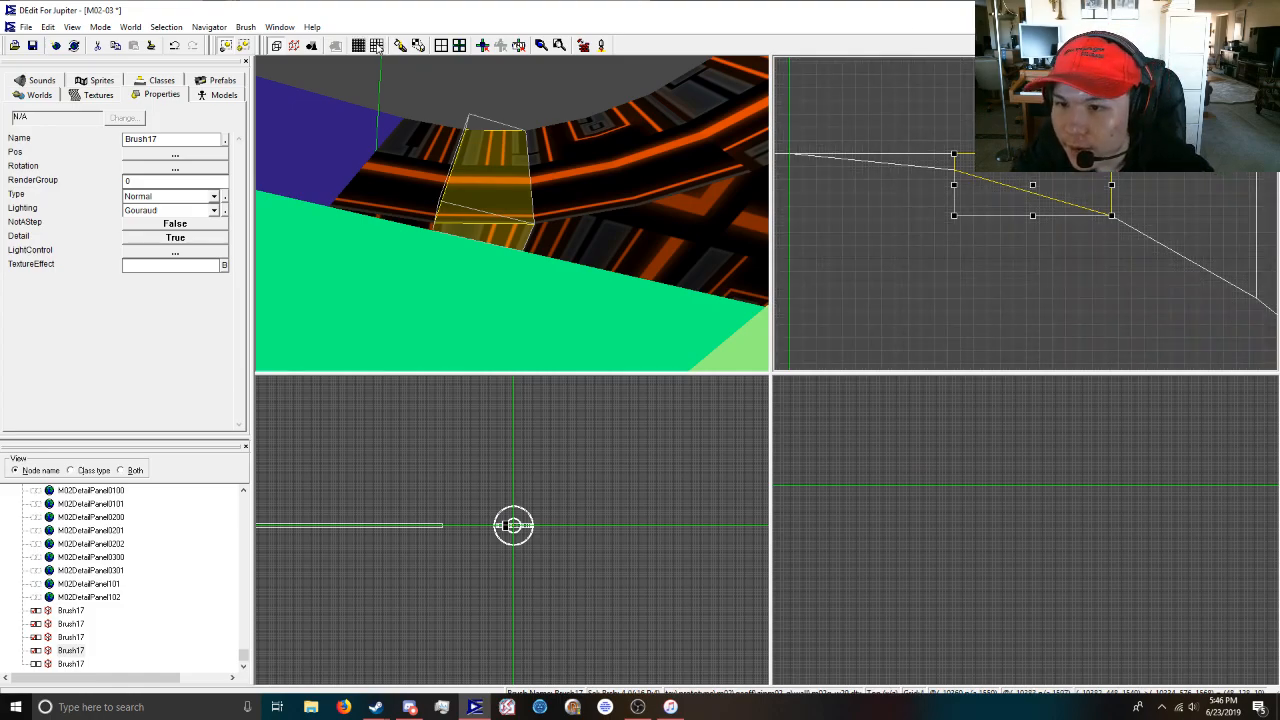
drag(1034, 184, 1040, 253)
mouse_move(565, 195)
mouse_down()
mouse_move(548, 125)
mouse_move(520, 165)
mouse_move(517, 224)
mouse_move(622, 237)
mouse_move(677, 286)
mouse_move(567, 259)
mouse_move(557, 196)
mouse_up()
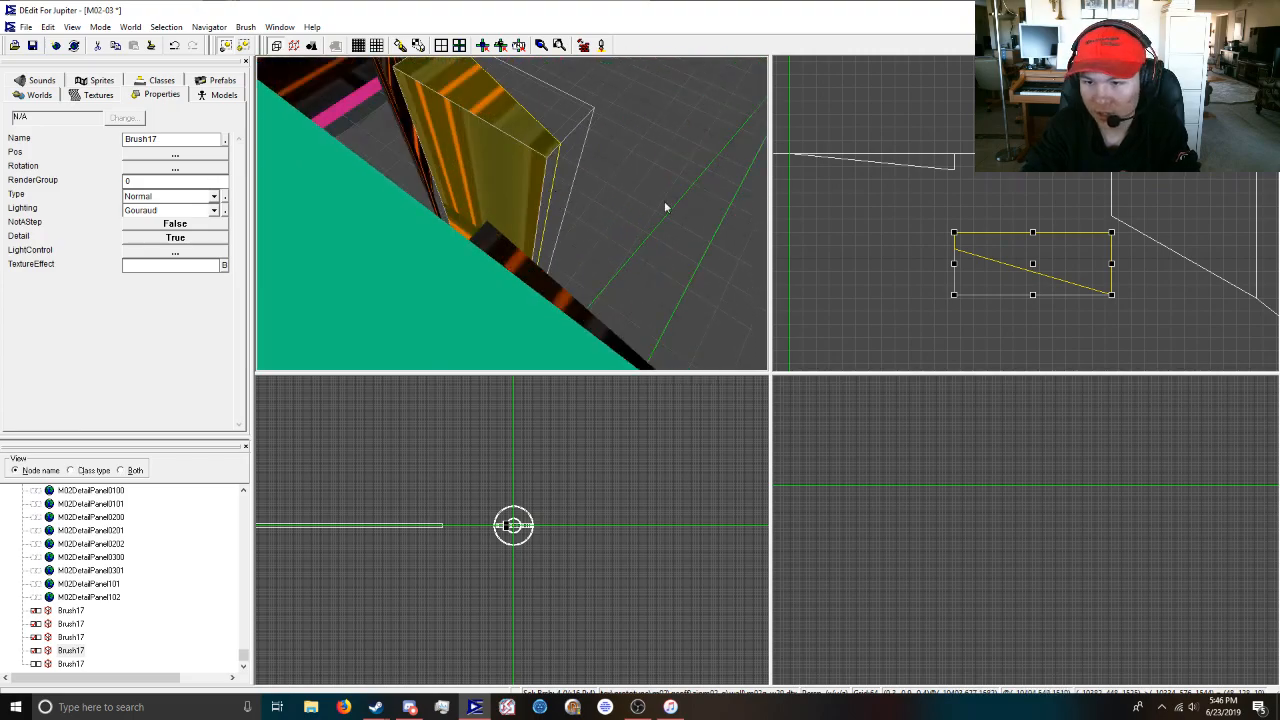
scroll(1060, 250, down, 2)
scroll(1043, 249, up, 3)
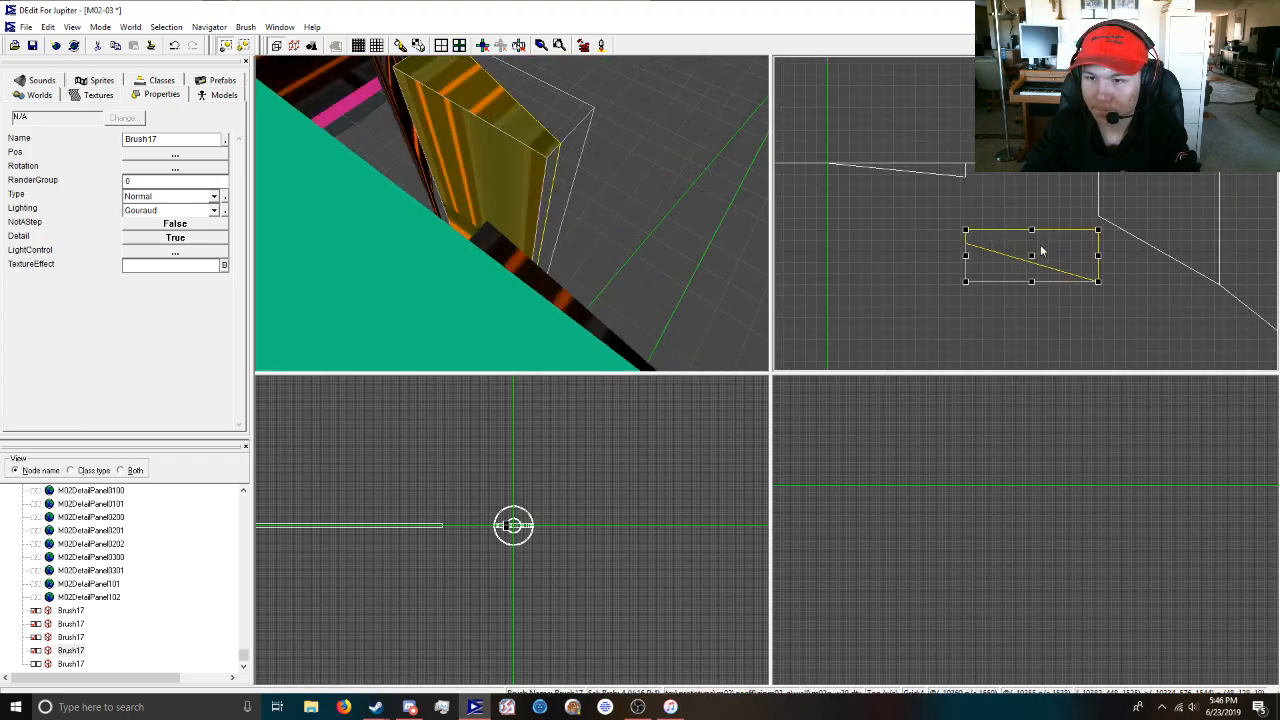
drag(1036, 273, 1045, 189)
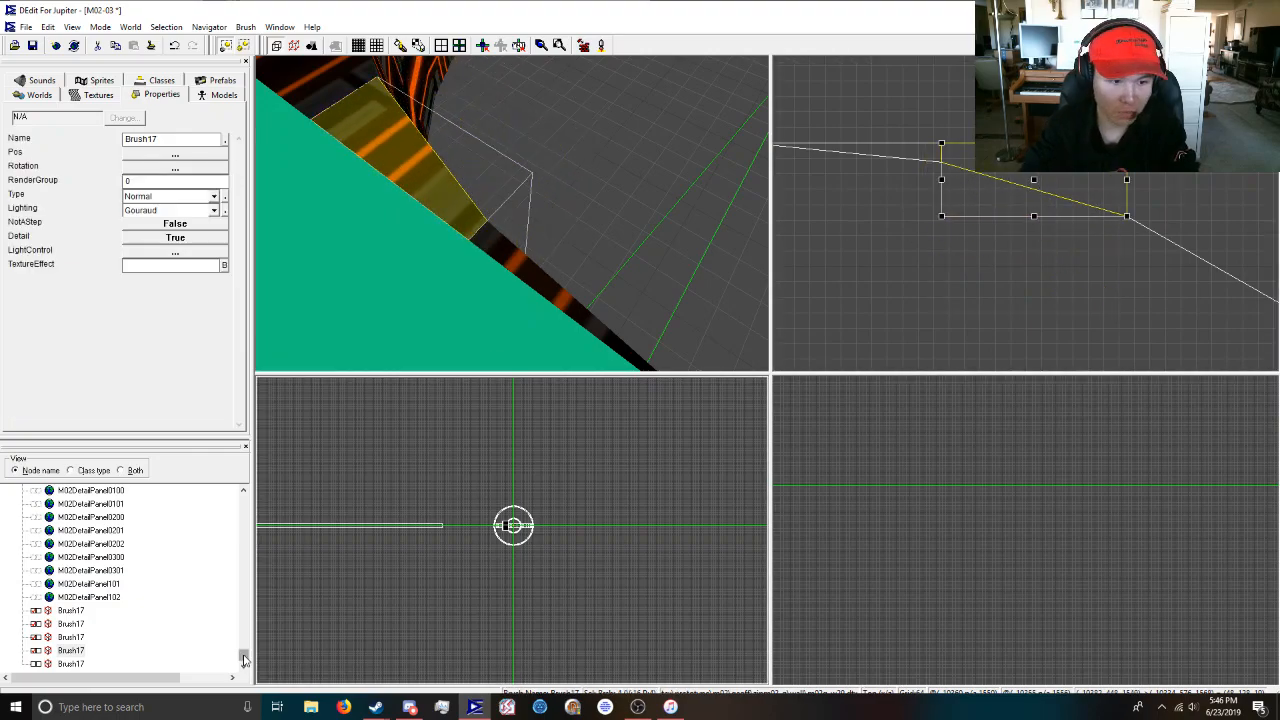
Select only the distant stray face and delete it.
click(35, 667)
key(v)
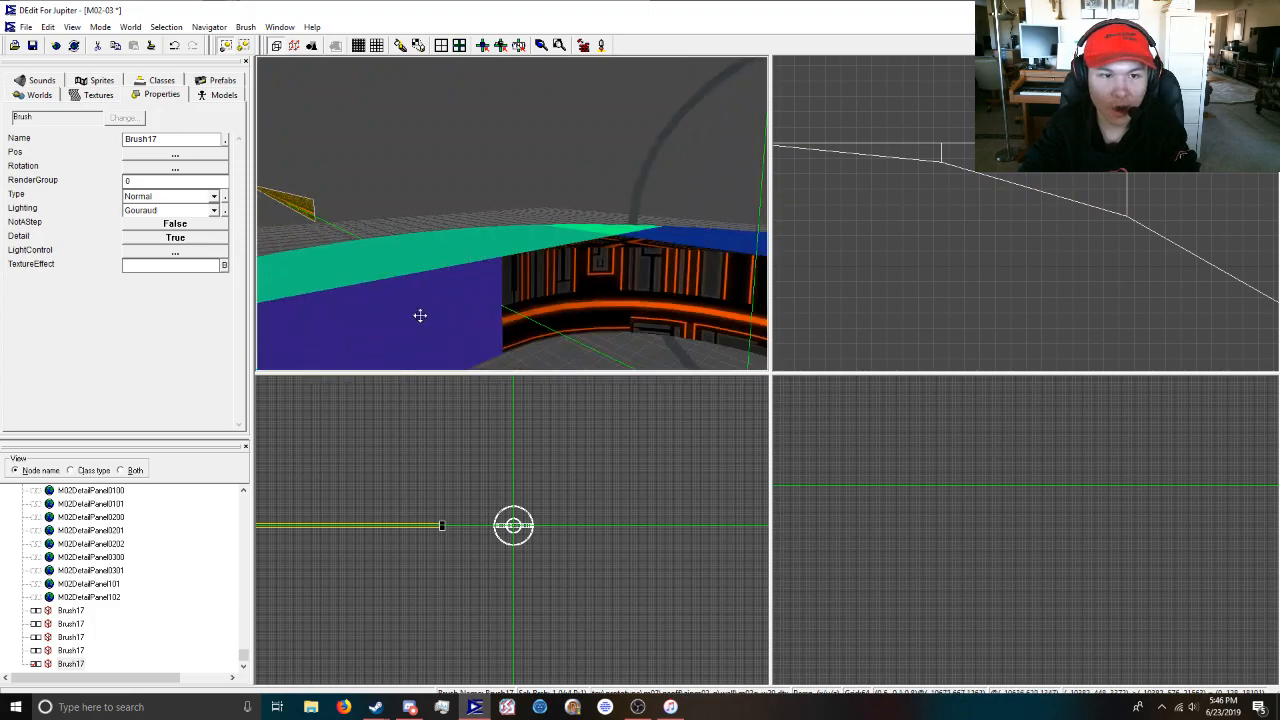
key(Delete)
key(v)
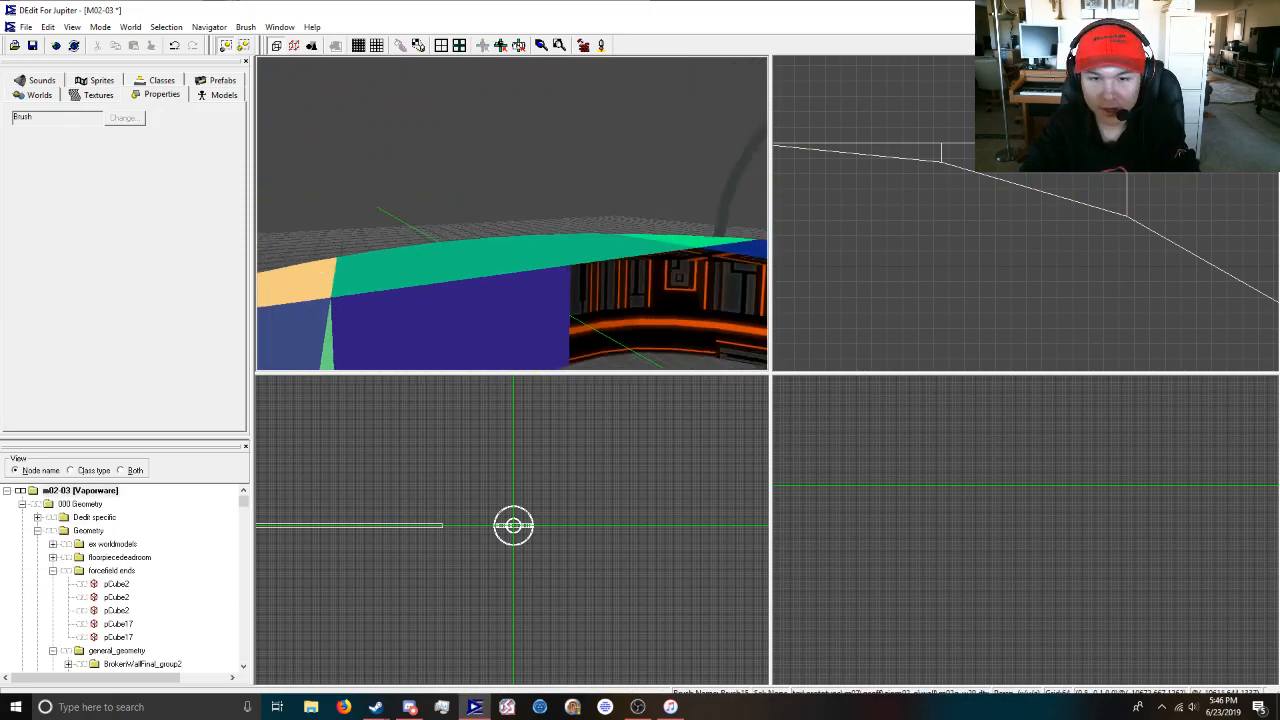
key(v)
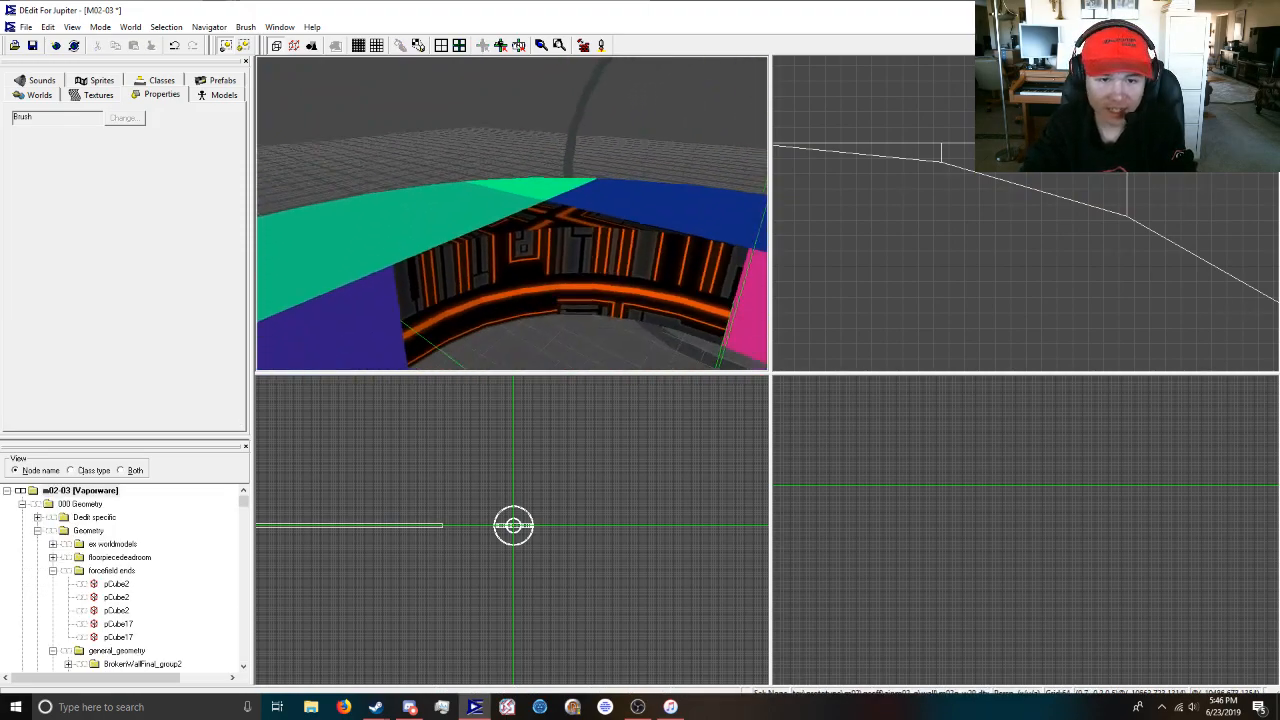
Check the pieces along the inner arc one after another for another brush stretching far away from the ring.
scroll(95, 580, down, 10)
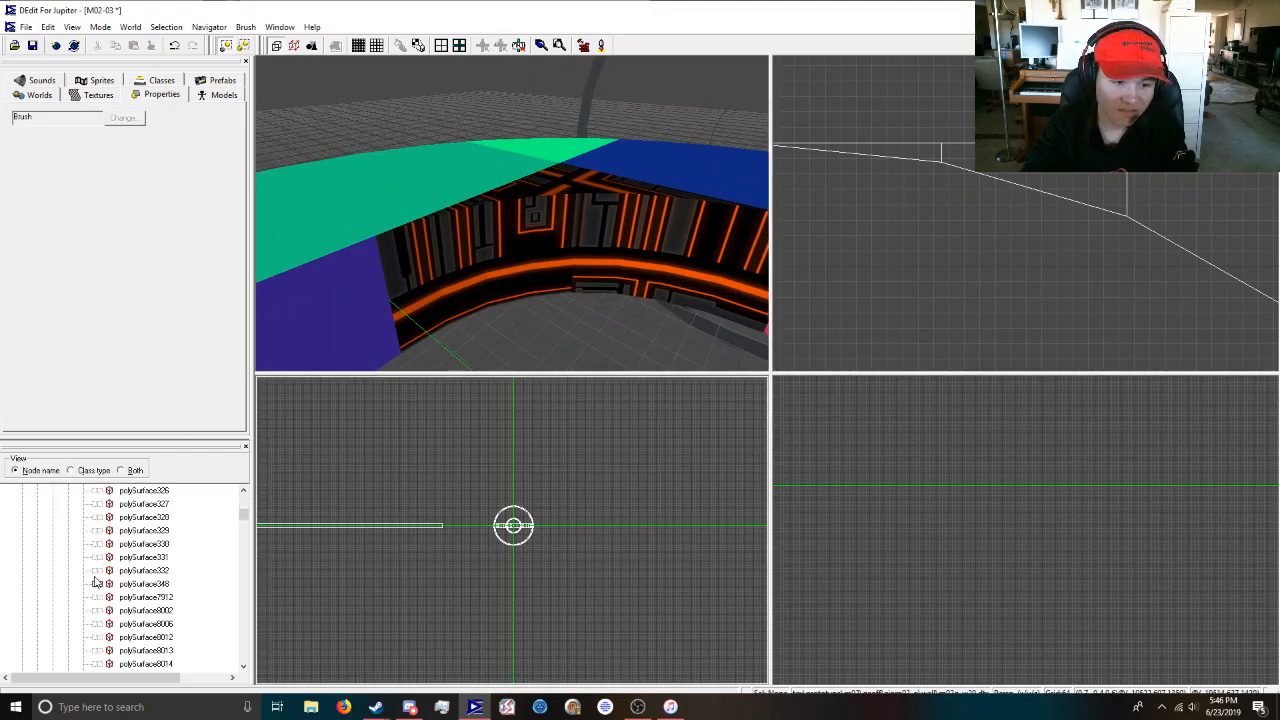
scroll(100, 568, down, 15)
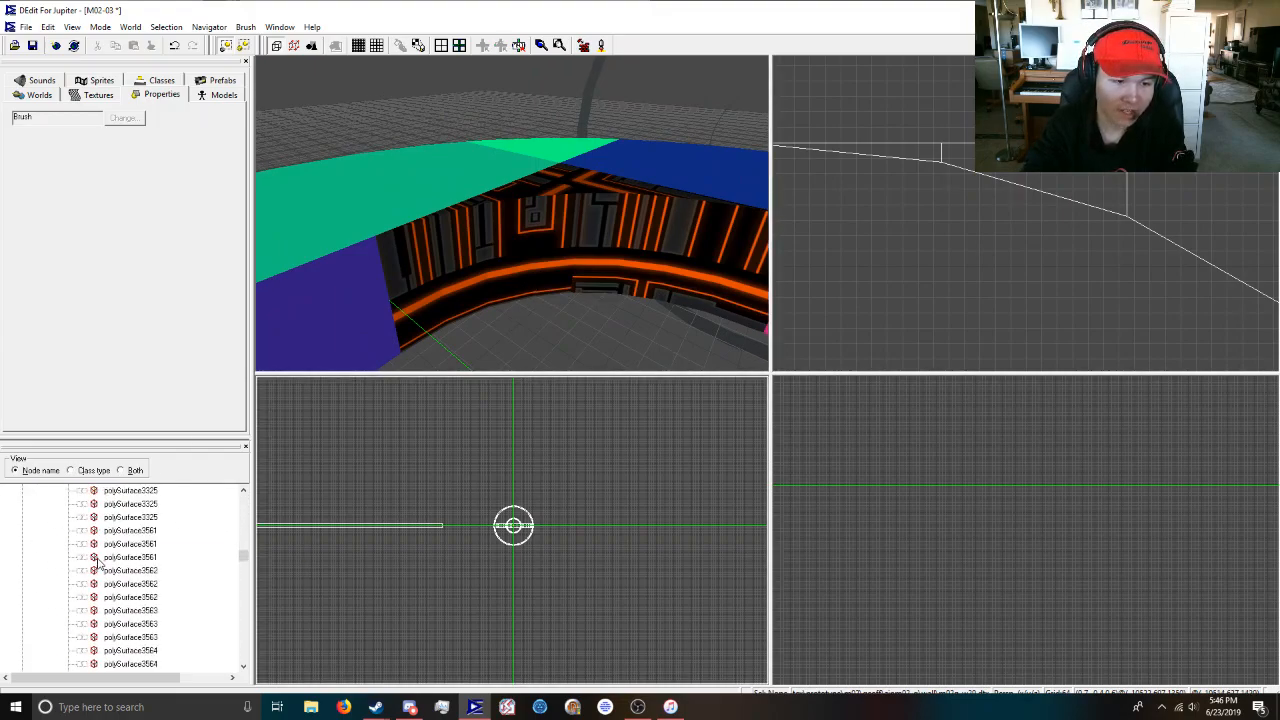
drag(243, 558, 230, 697)
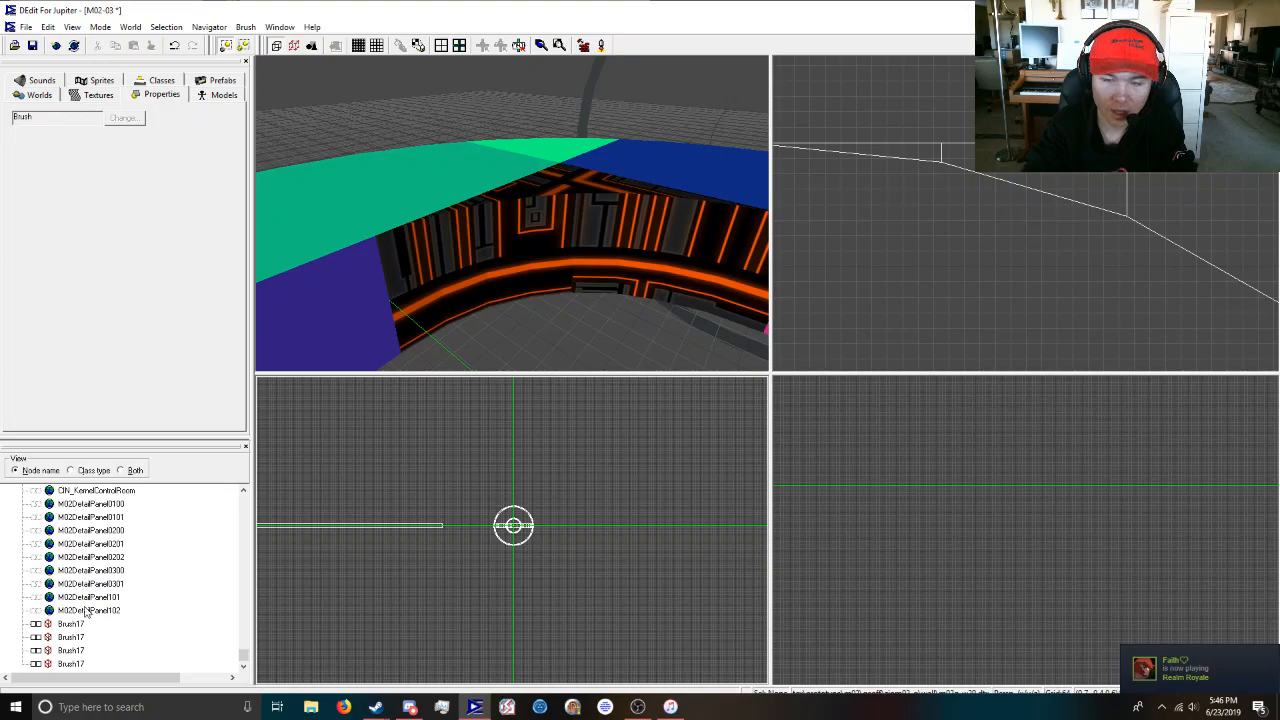
drag(409, 277, 520, 285)
mouse_move(512, 213)
mouse_down()
mouse_move(462, 214)
mouse_move(512, 214)
mouse_move(609, 249)
mouse_move(512, 214)
mouse_move(470, 214)
mouse_move(490, 214)
mouse_up()
click(517, 223)
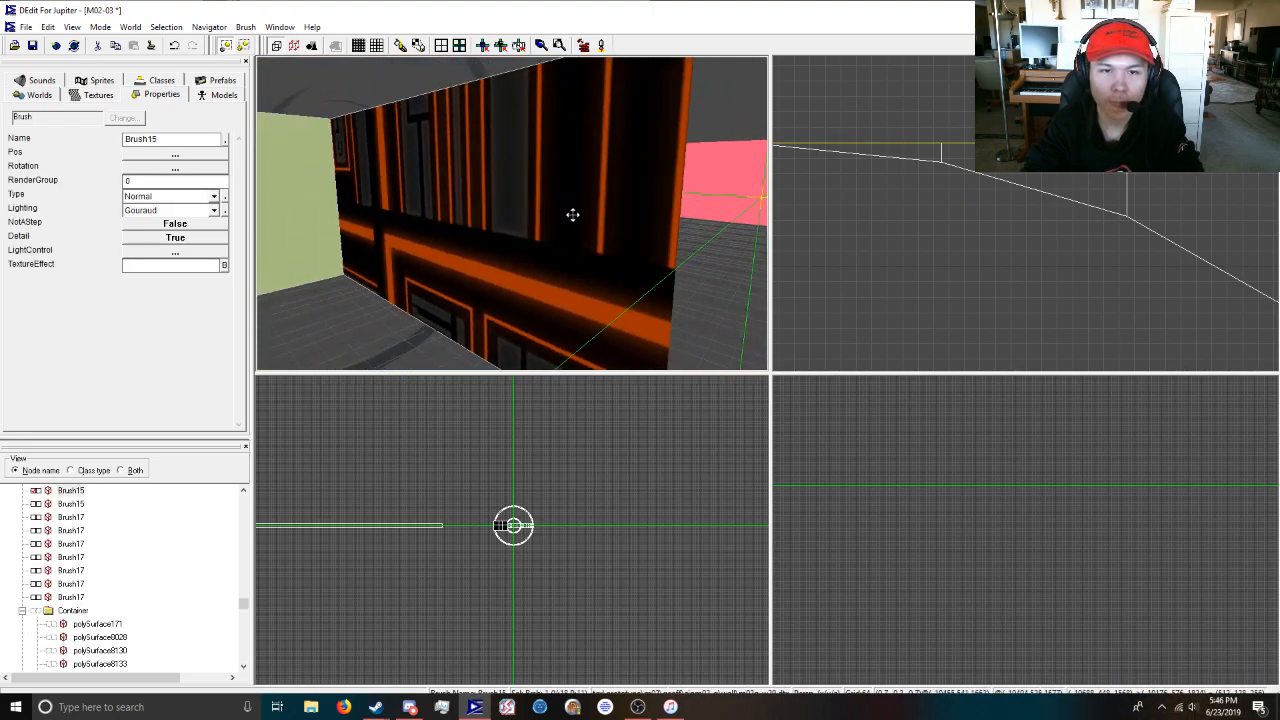
key(Escape)
click(583, 214)
click(499, 209)
click(499, 209)
mouse_move(587, 217)
mouse_down()
mouse_move(553, 225)
mouse_move(600, 212)
mouse_up()
key(Escape)
click(553, 225)
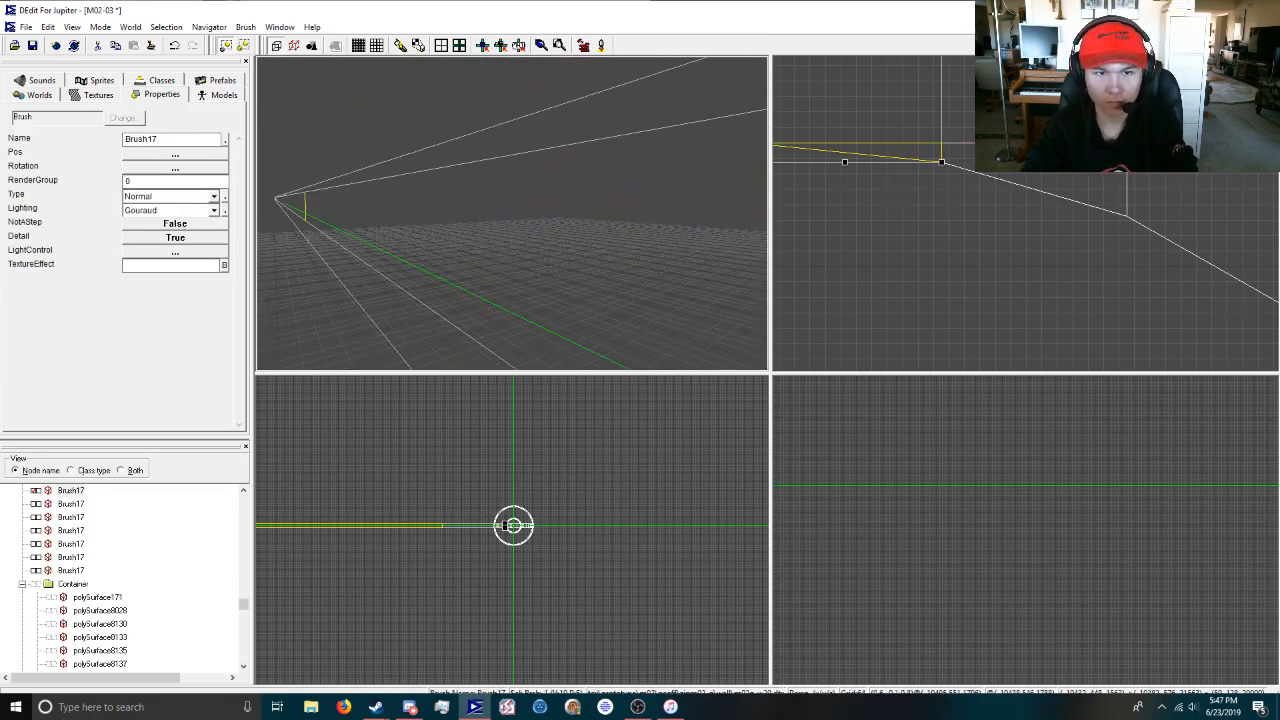
mouse_move(501, 220)
mouse_down()
mouse_move(620, 225)
mouse_move(501, 220)
mouse_move(492, 254)
mouse_move(476, 223)
mouse_move(637, 234)
mouse_move(512, 213)
mouse_move(556, 203)
mouse_move(494, 206)
mouse_move(551, 197)
mouse_move(429, 197)
mouse_up()
click(419, 225)
click(467, 224)
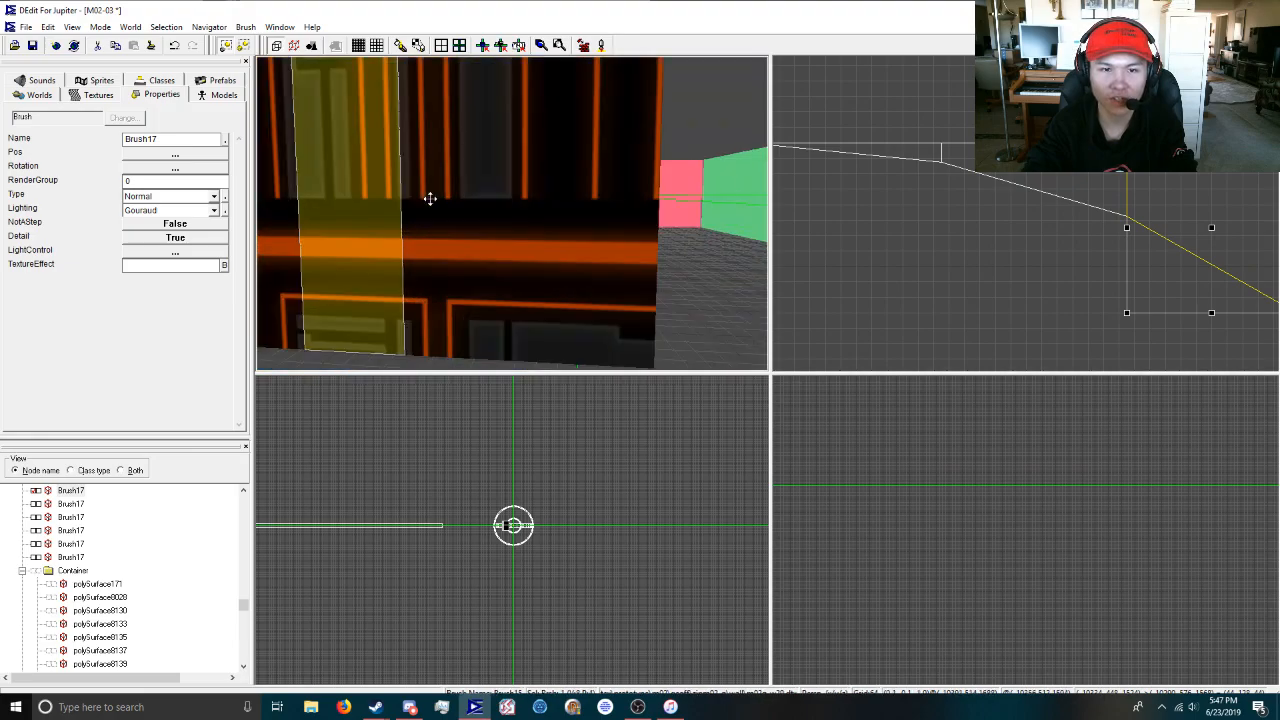
Separate the malformed brush on the arc's first segment into individual faces and delete its distant stray face.
click(524, 197)
scroll(541, 198, down, 3)
scroll(893, 189, down, 6)
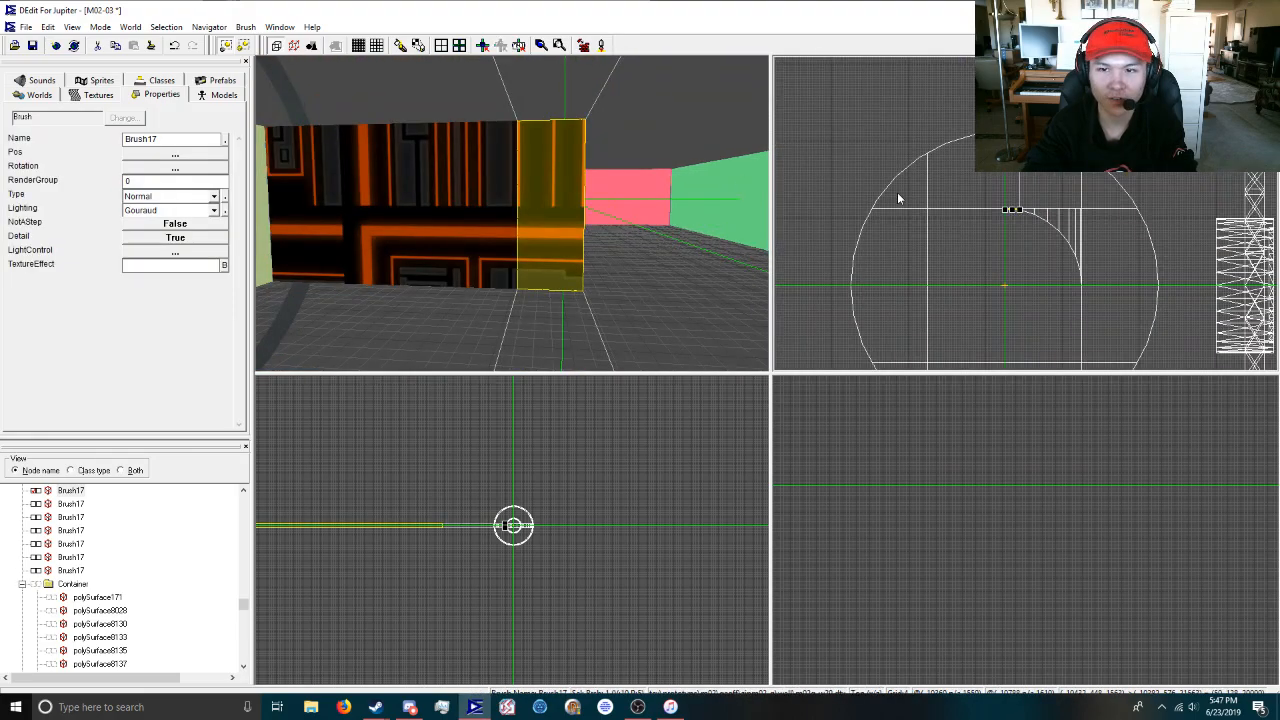
mouse_move(743, 234)
mouse_down()
mouse_move(540, 232)
mouse_move(573, 234)
mouse_up()
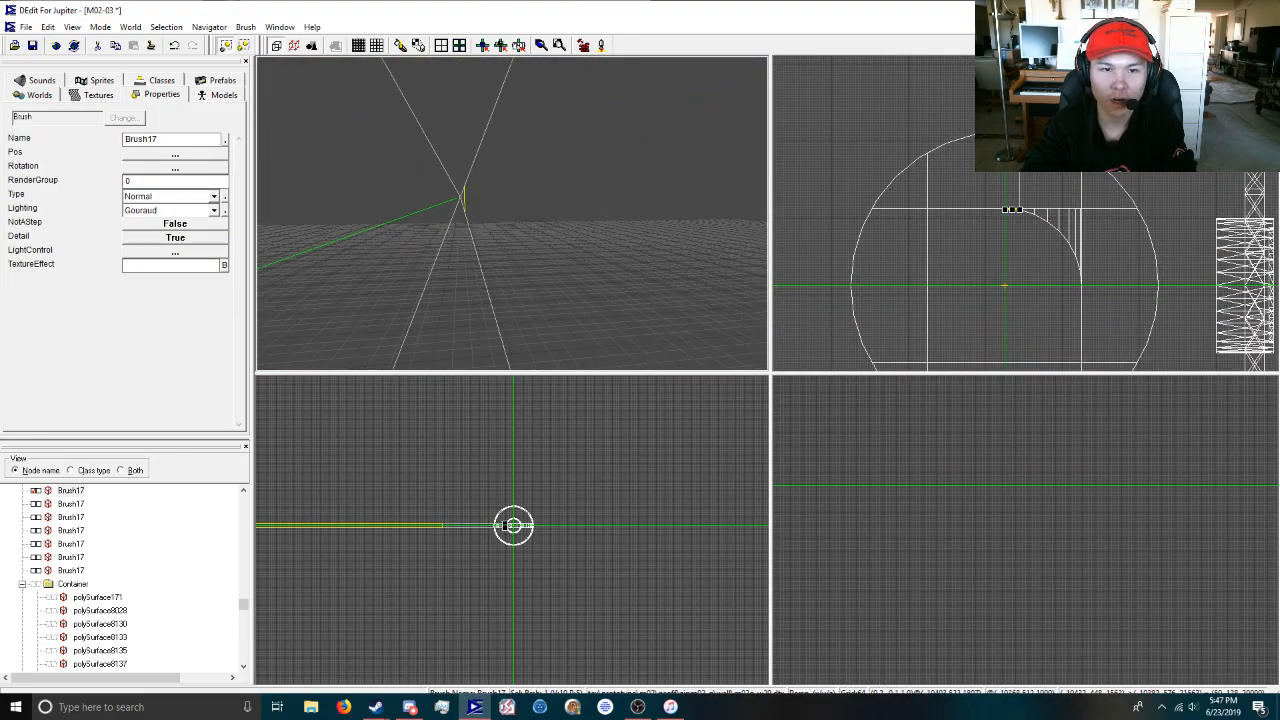
drag(440, 213, 680, 232)
scroll(460, 213, up, 3)
scroll(455, 219, down, 3)
mouse_move(512, 225)
mouse_down()
mouse_move(680, 210)
mouse_move(620, 209)
mouse_move(351, 306)
mouse_up()
scroll(181, 625, down, 5)
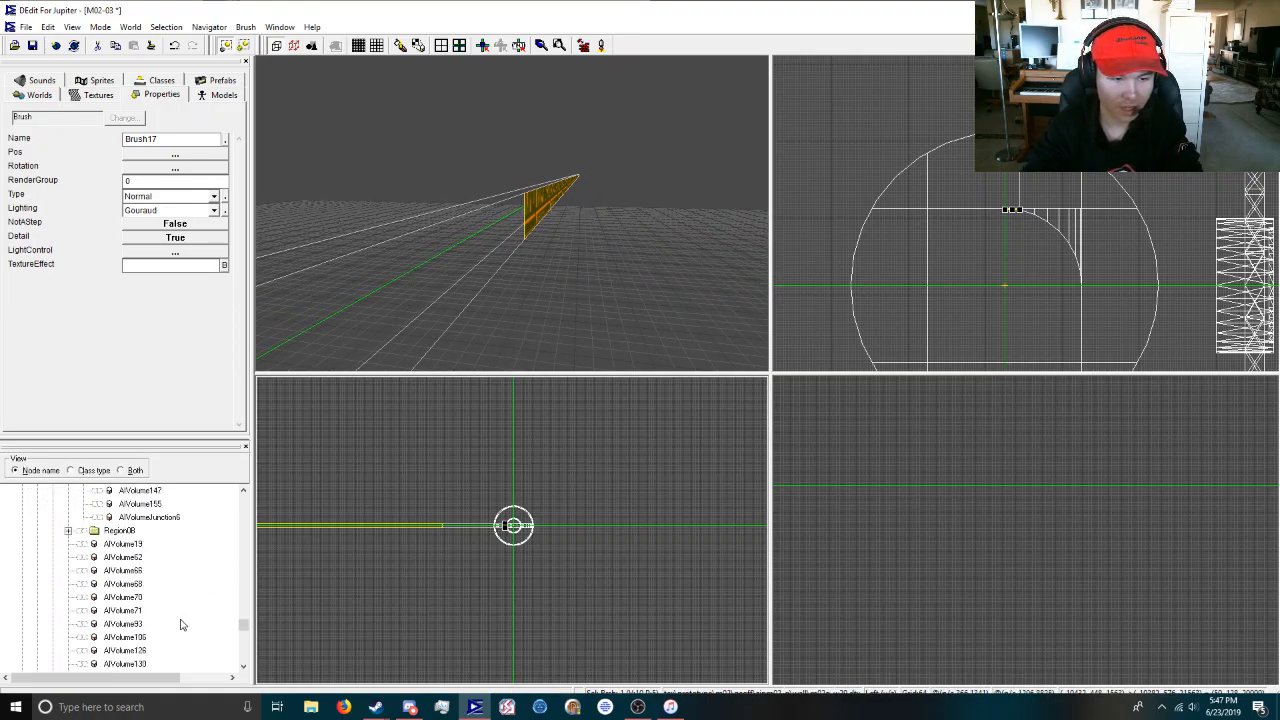
scroll(168, 590, down, 12)
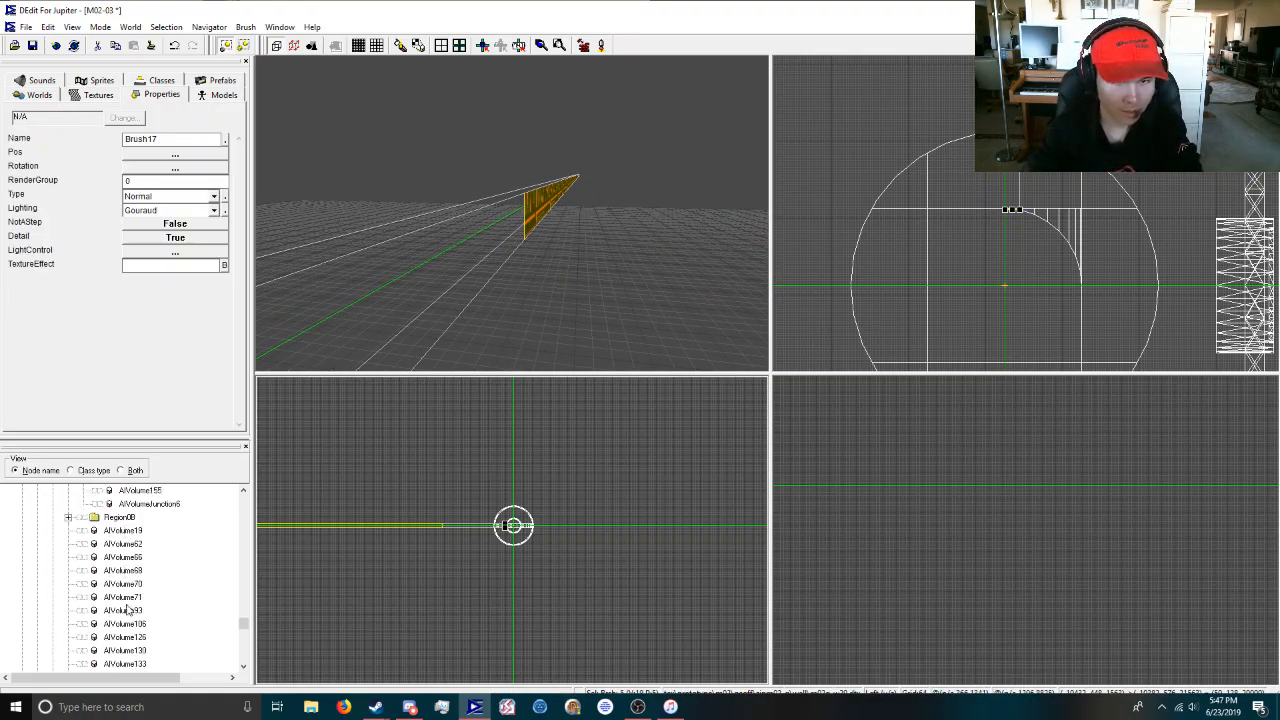
click(554, 188)
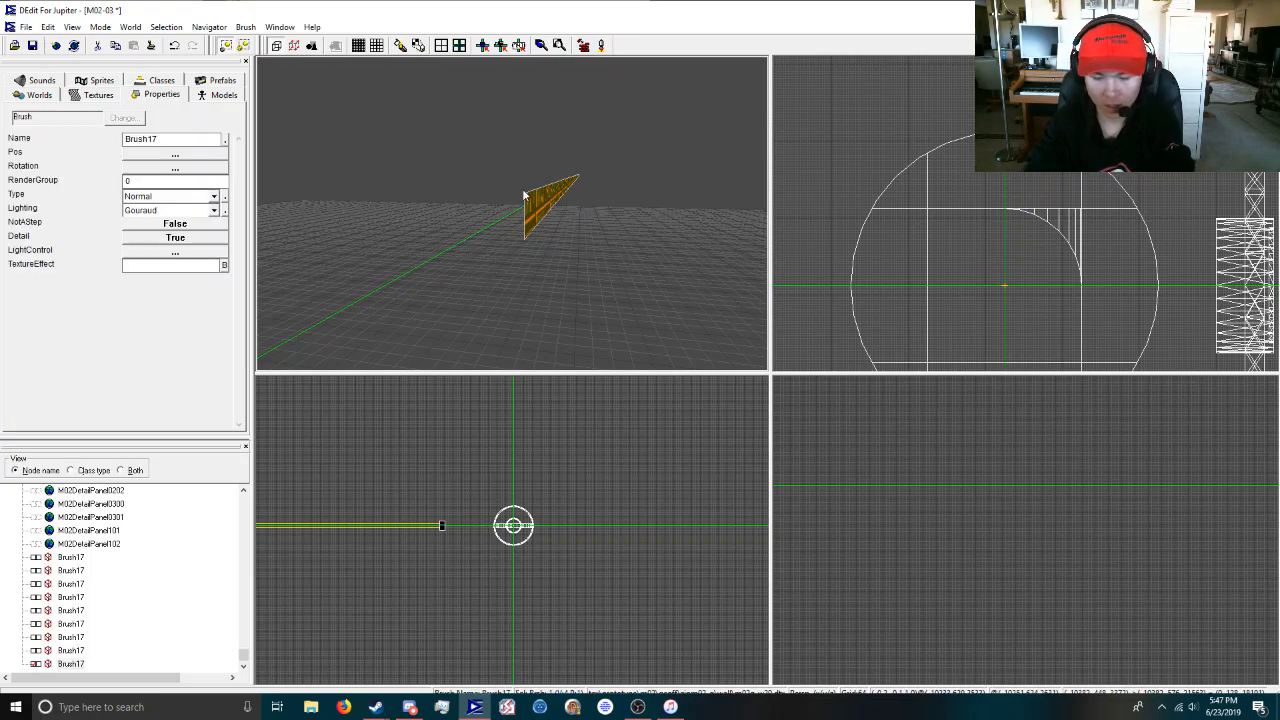
key(Delete)
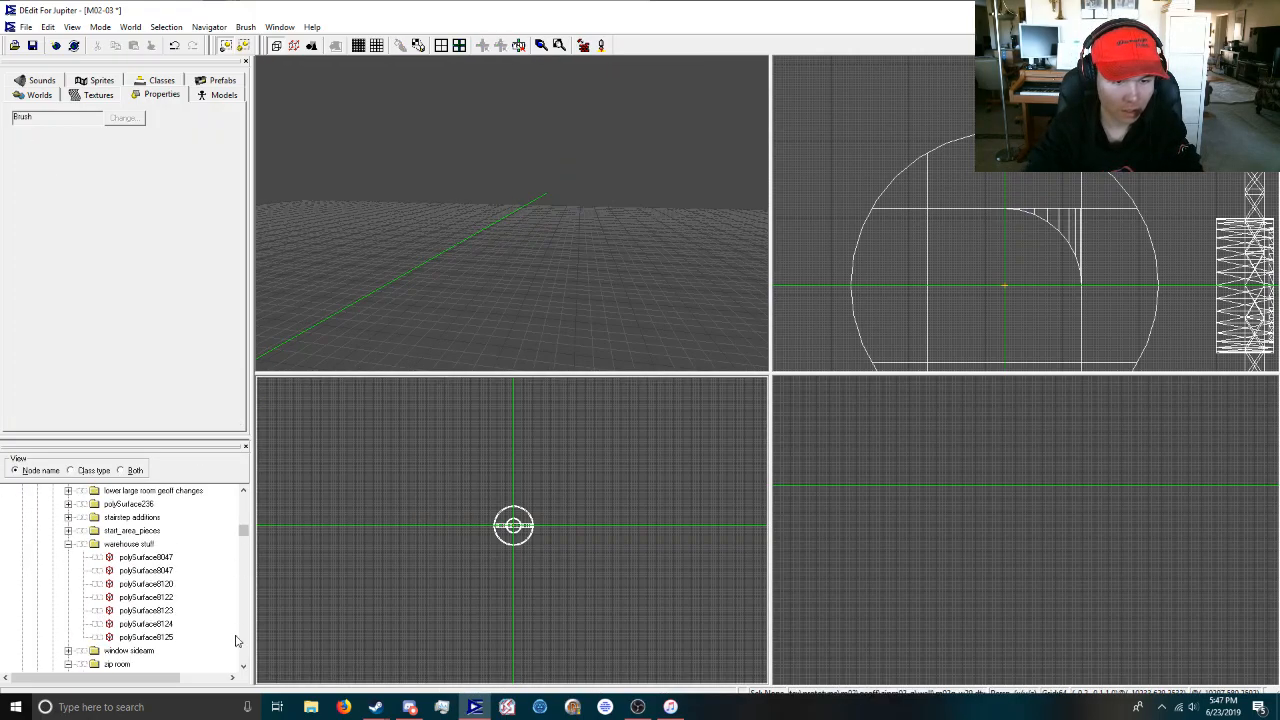
Select all eight remaining separated Brush17 faces in the node list and join them into one brush.
drag(244, 532, 223, 692)
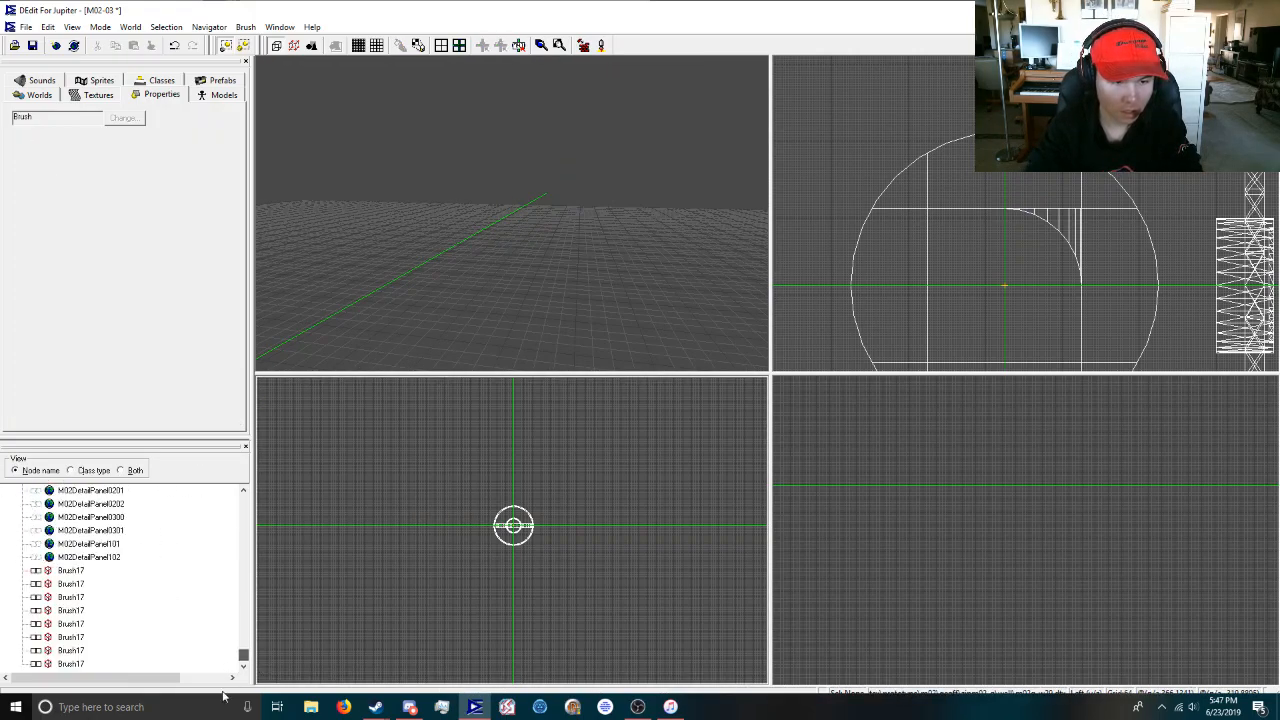
click(33, 665)
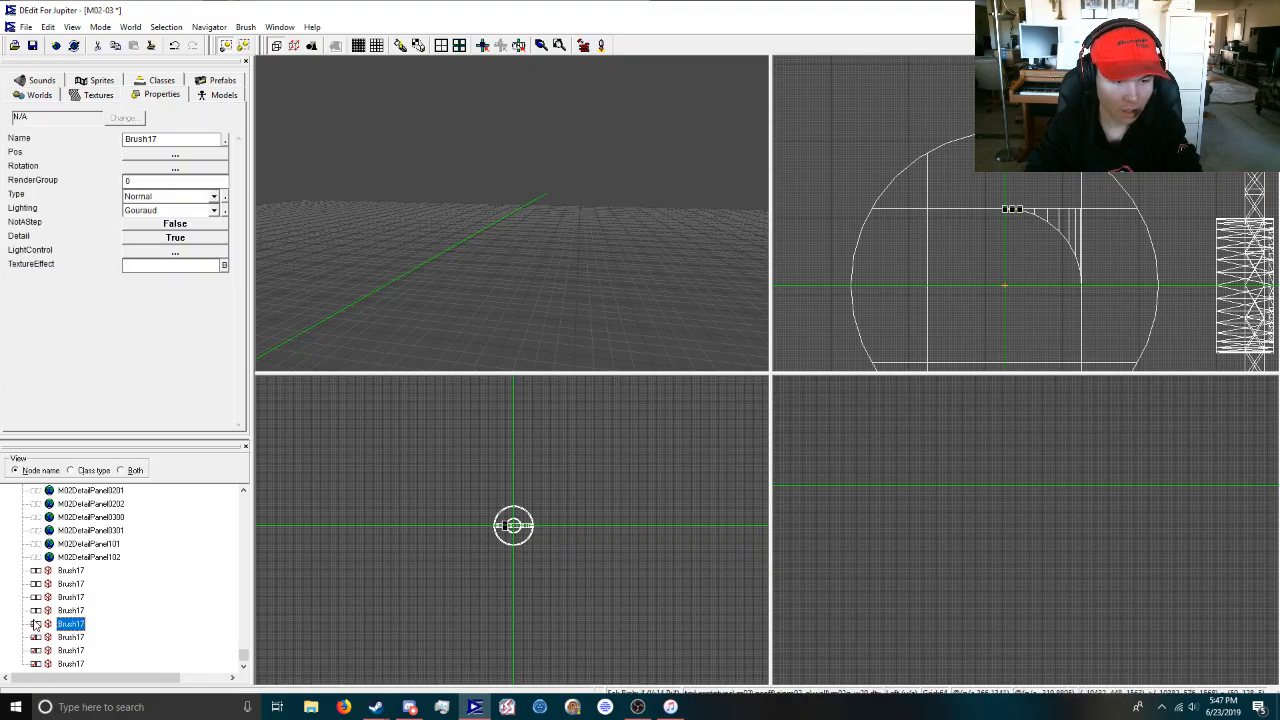
key(Up)
key(Up)
key(Up)
click(438, 459)
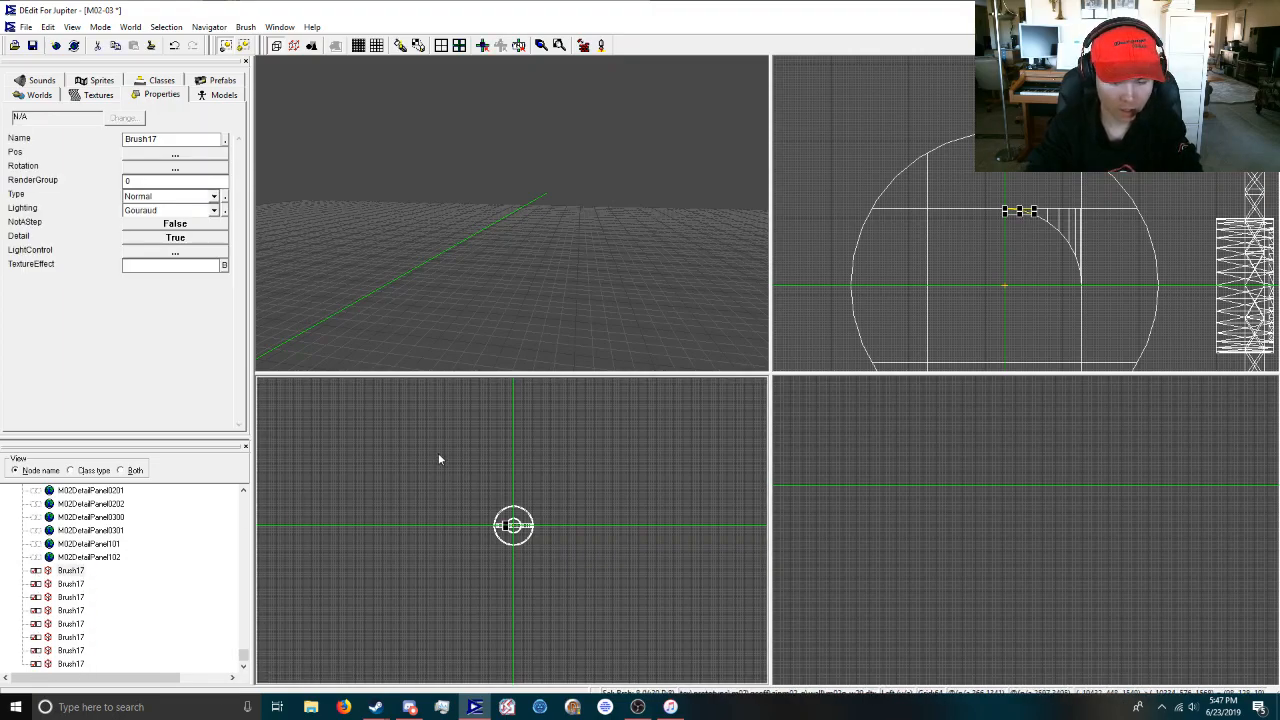
key(ctrl+z)
Add all the other pieces along the inner arc to the selection and join them into a single corner brush.
key(space)
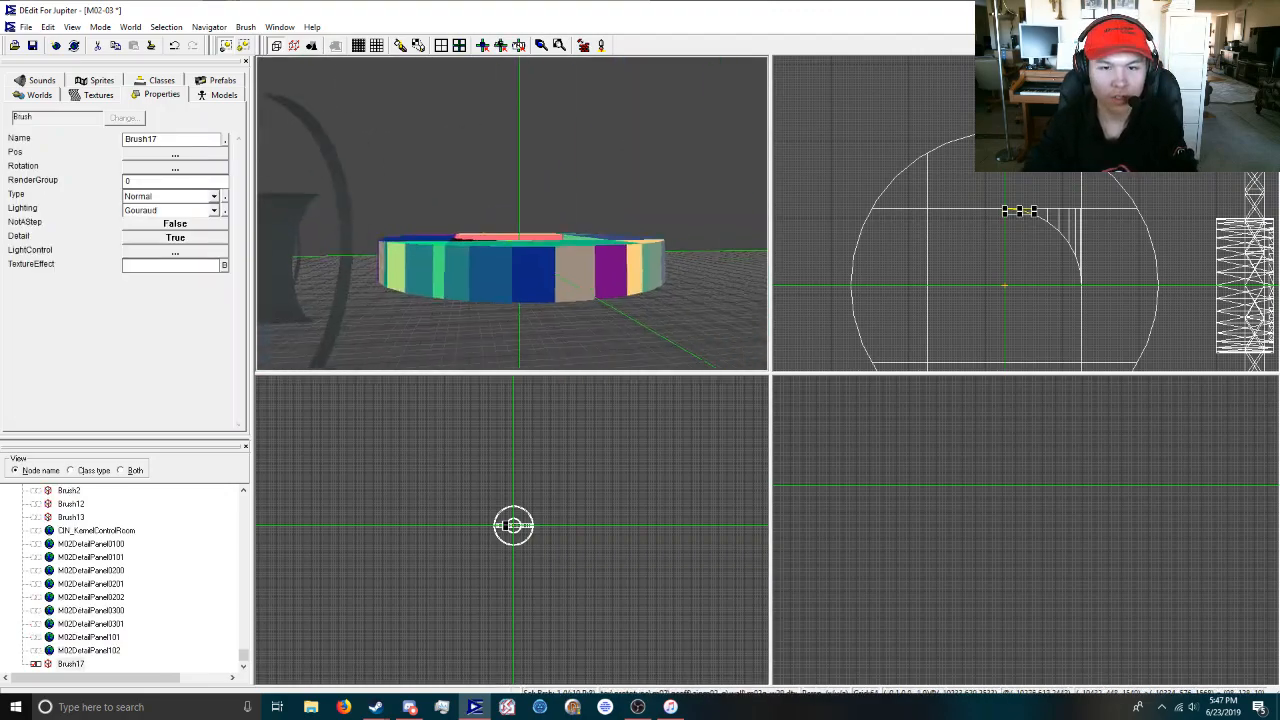
key(space)
key(space)
key(space)
ctrl+click(453, 220)
ctrl+click(534, 204)
ctrl+click(520, 204)
ctrl+click(594, 184)
ctrl+click(643, 257)
scroll(672, 254, down, 3)
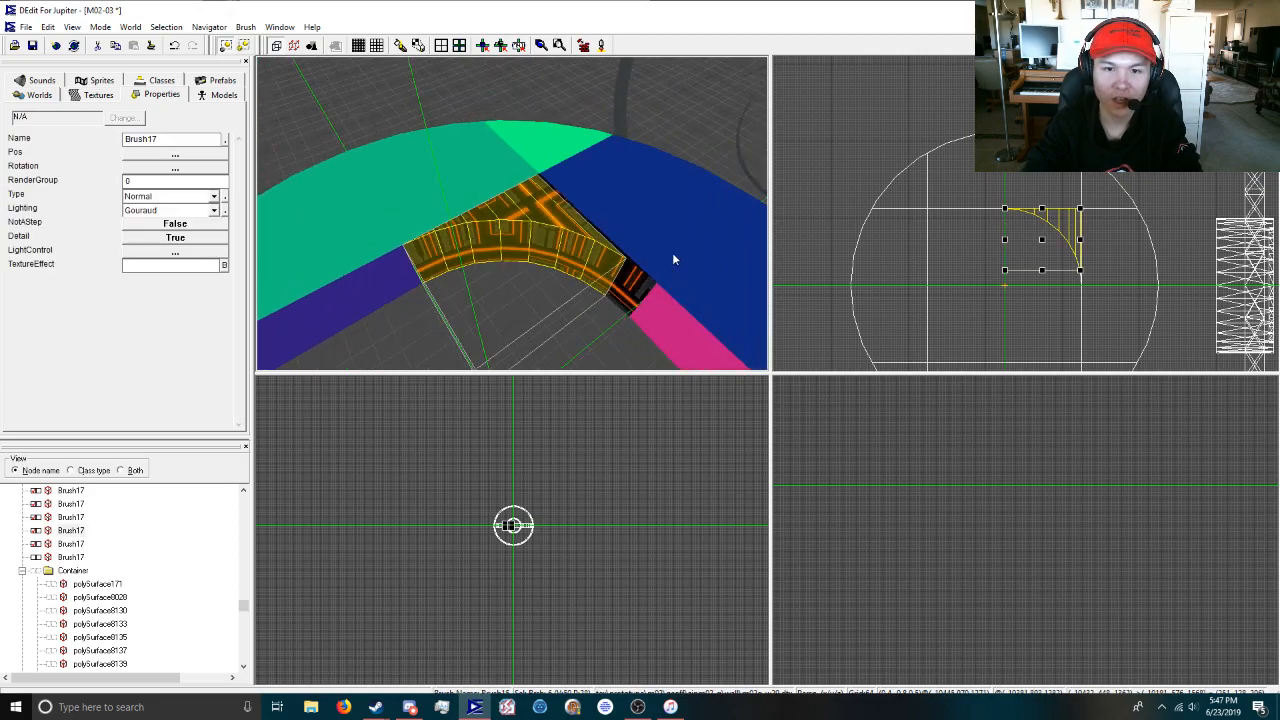
ctrl+click(635, 283)
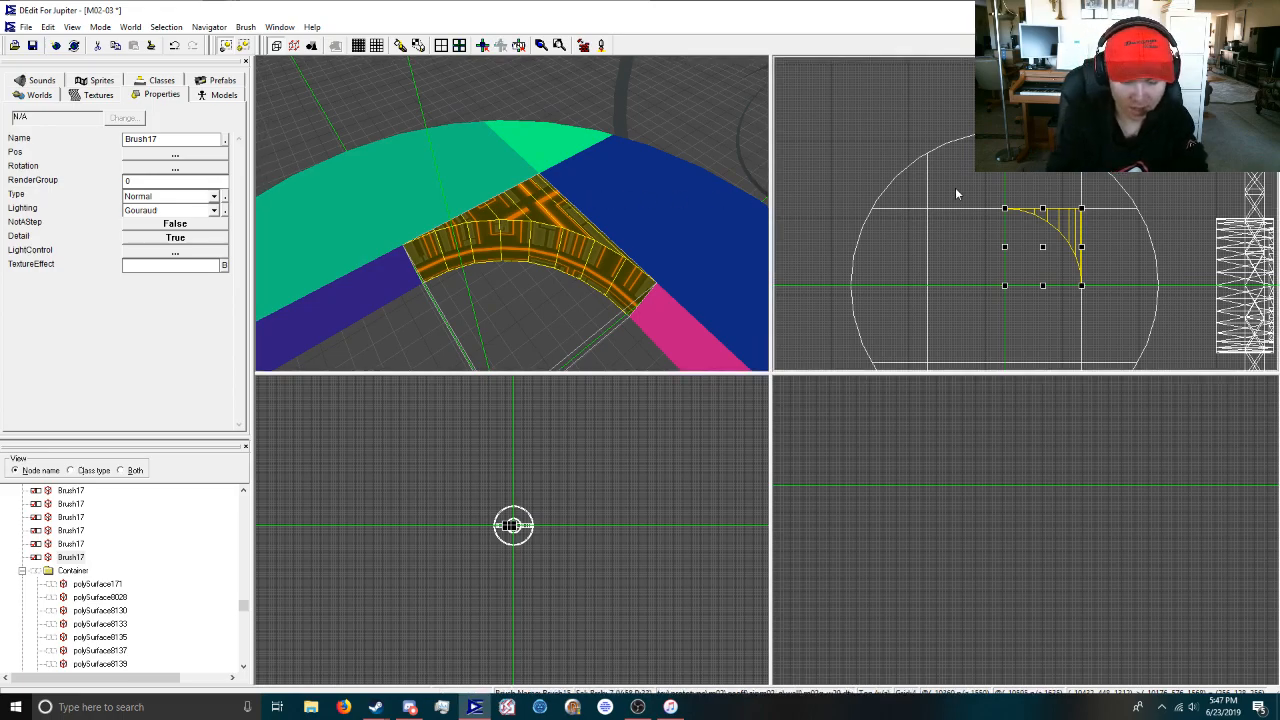
key(j)
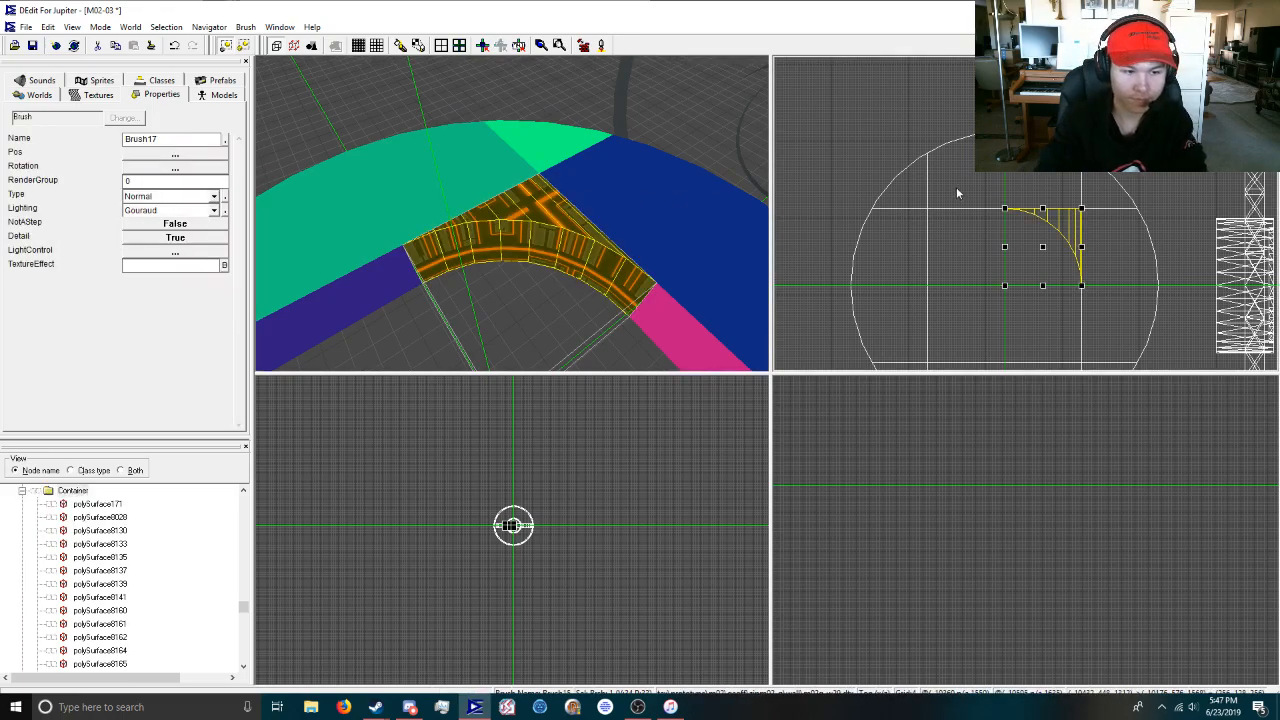
Select the blue outer ring brush and examine the joined inner corner from near and far.
scroll(512, 221, down, 2)
click(634, 211)
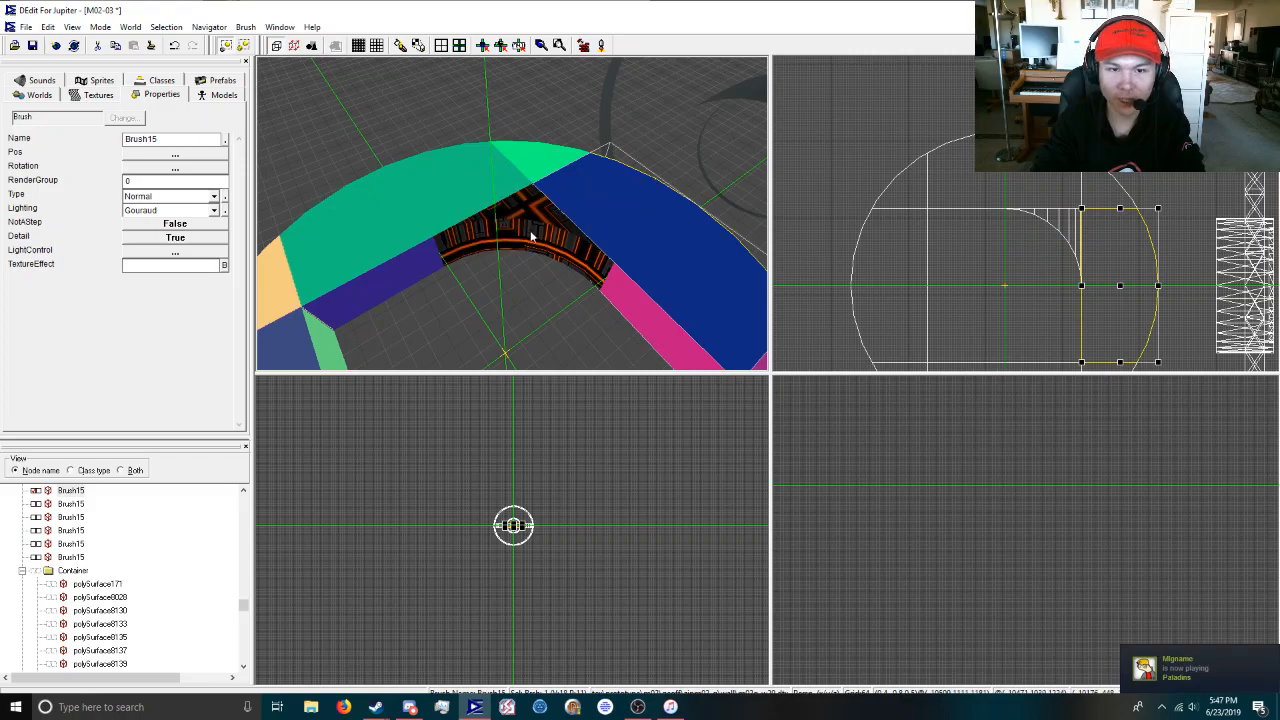
scroll(528, 232, up, 4)
scroll(528, 245, down, 4)
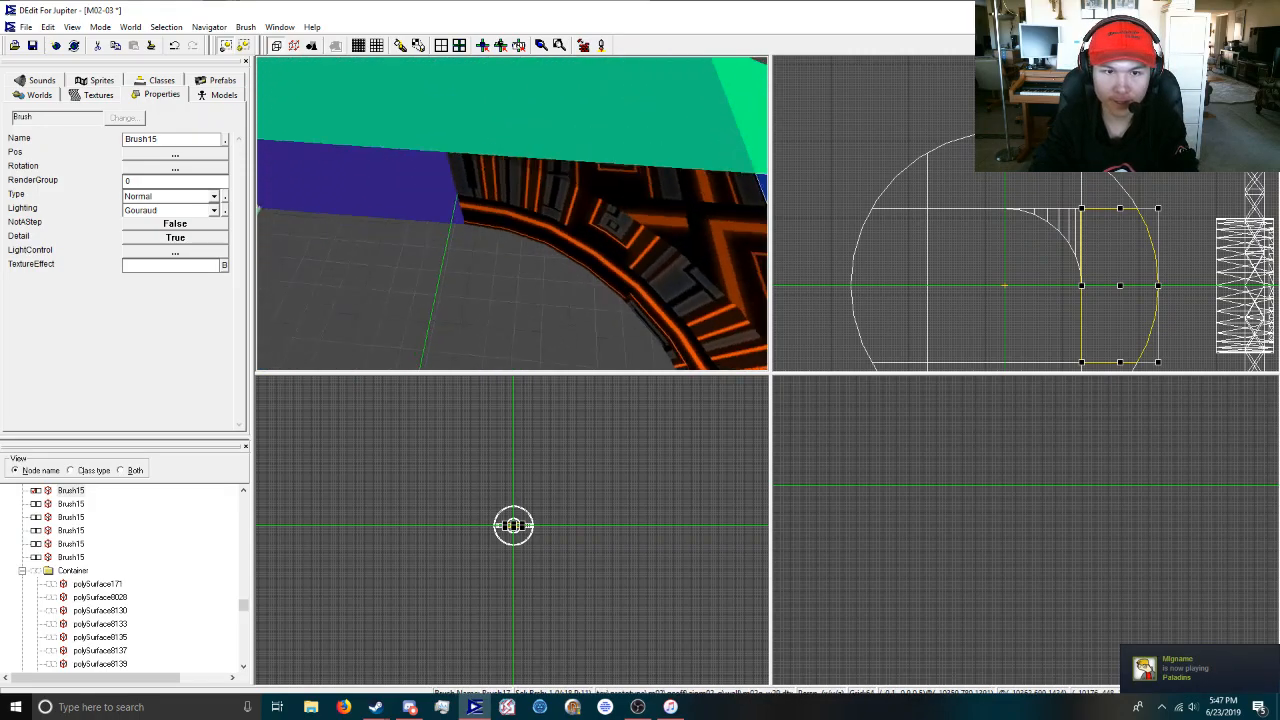
scroll(476, 208, down, 2)
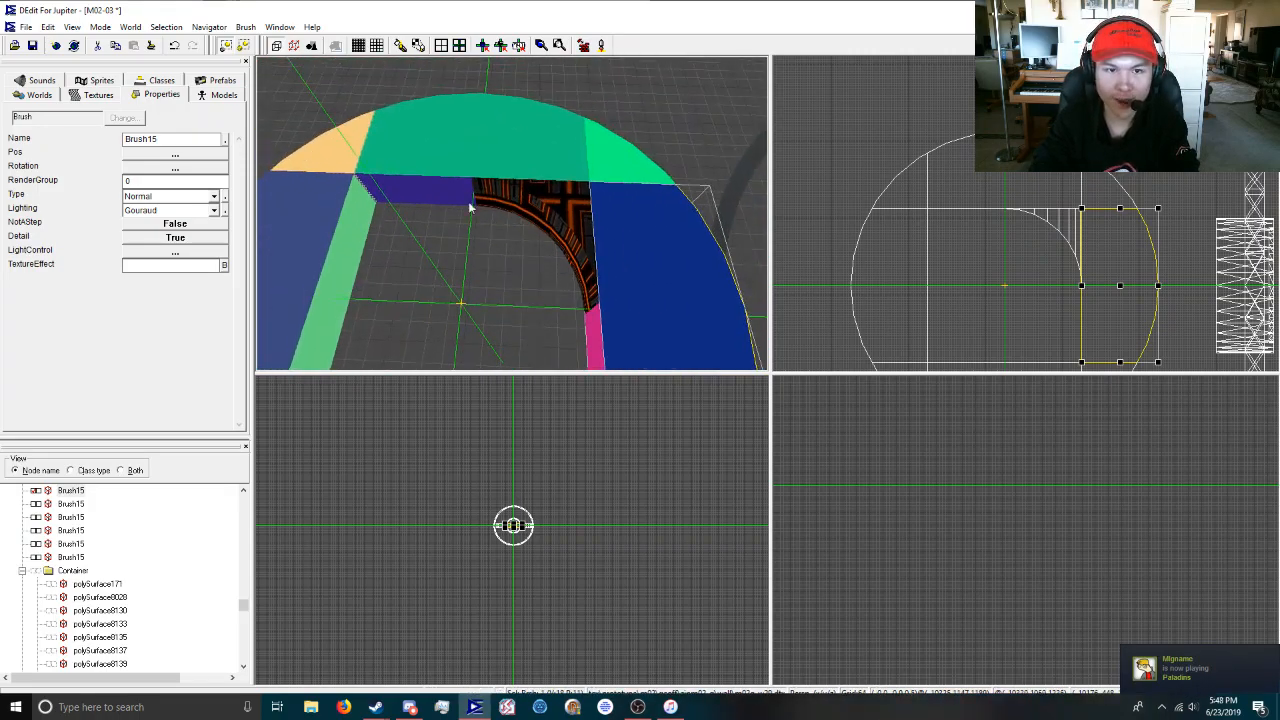
Stamp a copy of the joined inner corner brush and mirror it horizontally into the inner circle's upper-left quarter.
click(520, 210)
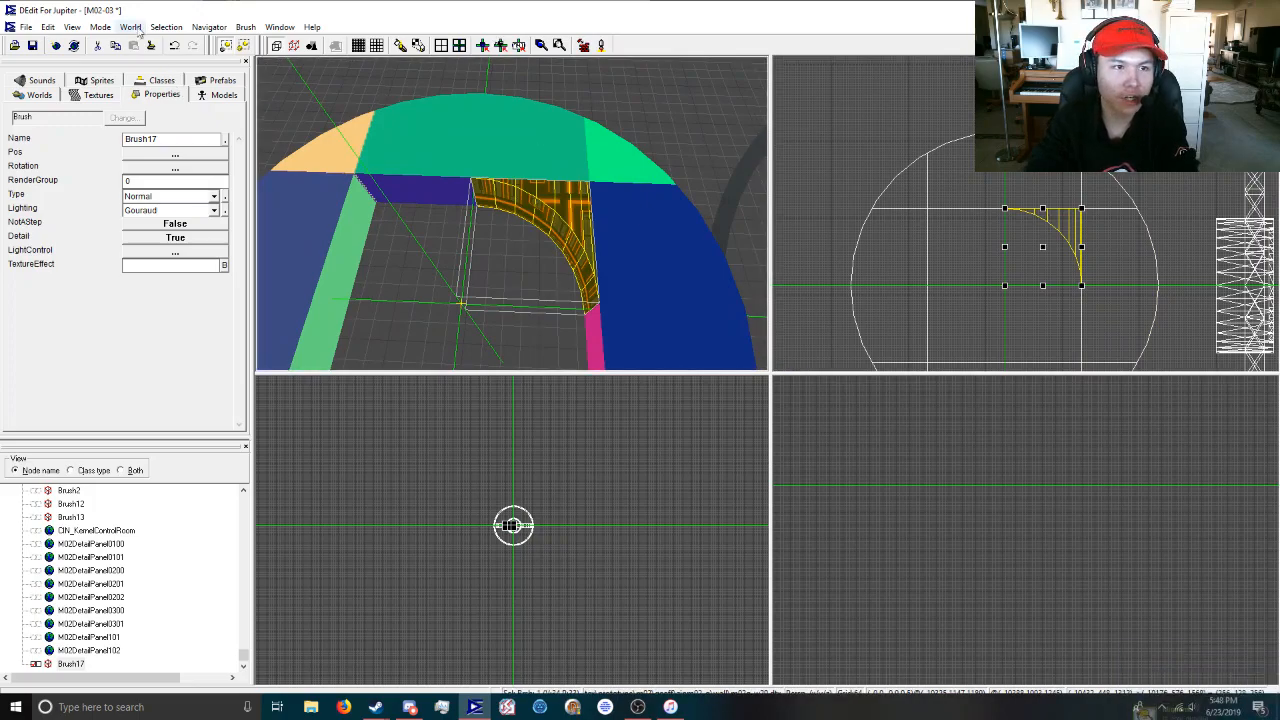
click(48, 27)
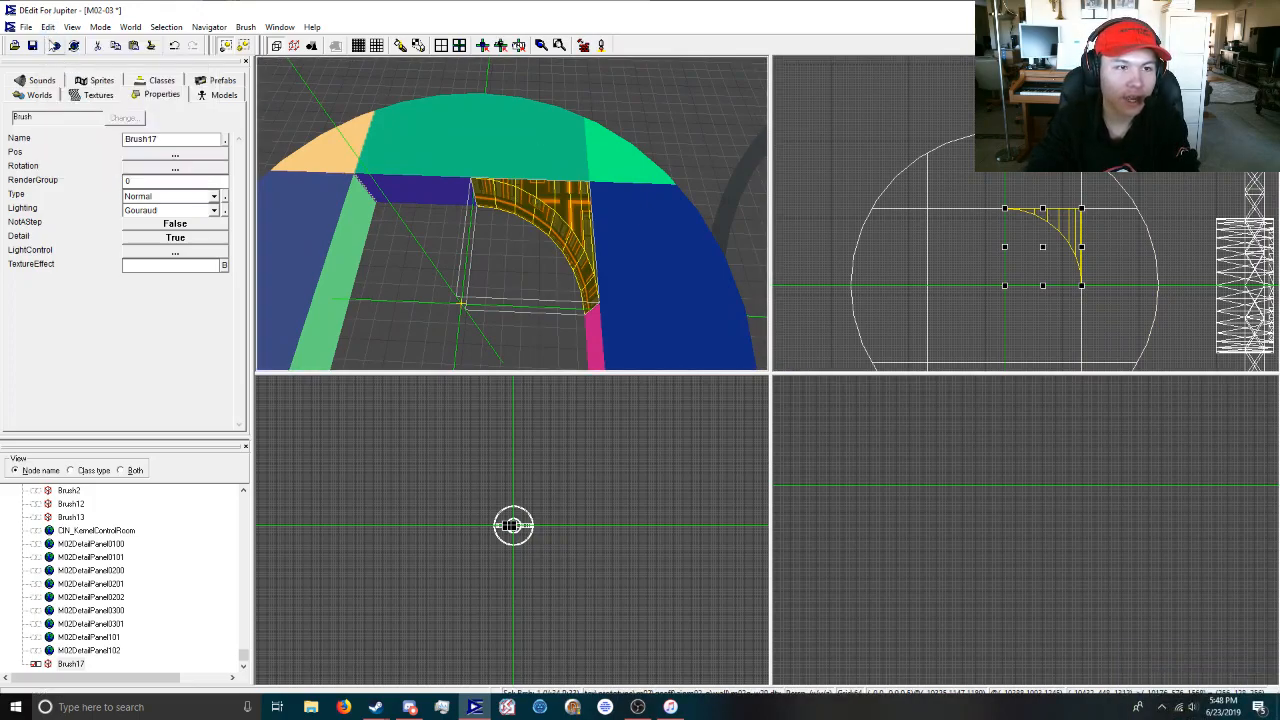
click(95, 100)
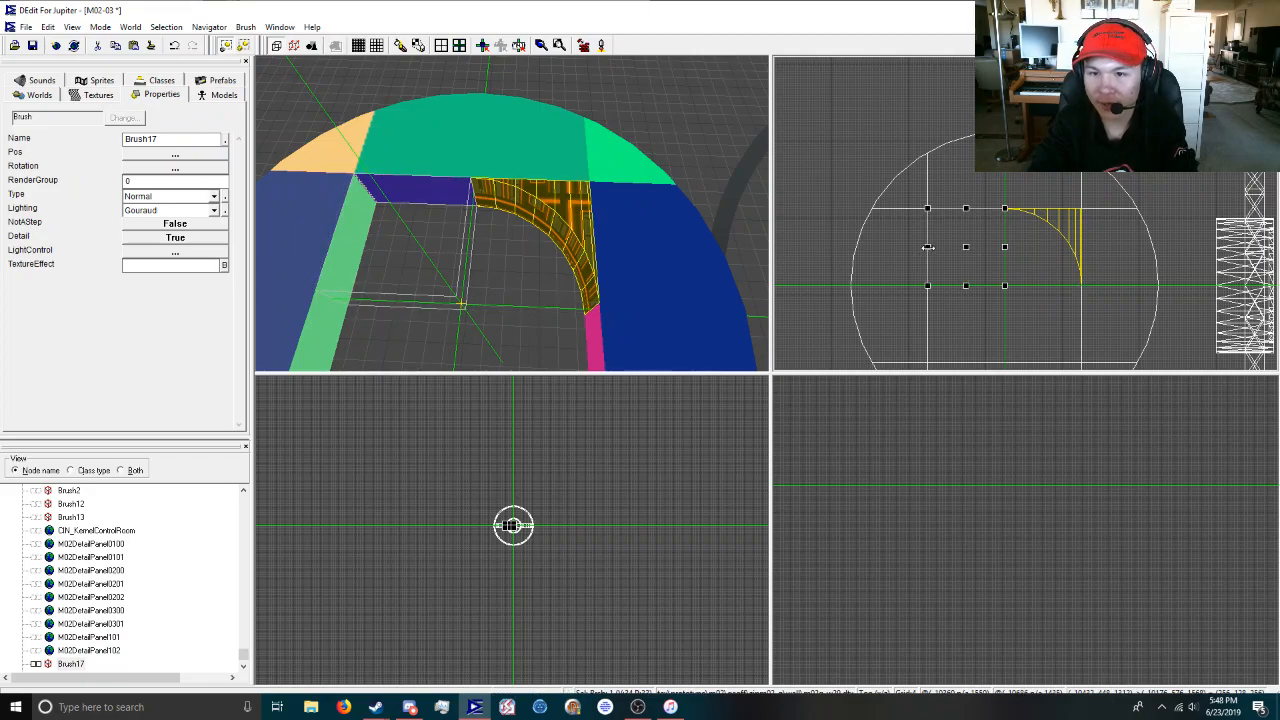
drag(1080, 247, 928, 247)
Stamp the upper-left corner brush and mirror the copy vertically into the inner circle's lower-left quarter.
click(48, 27)
click(48, 27)
click(48, 27)
click(70, 97)
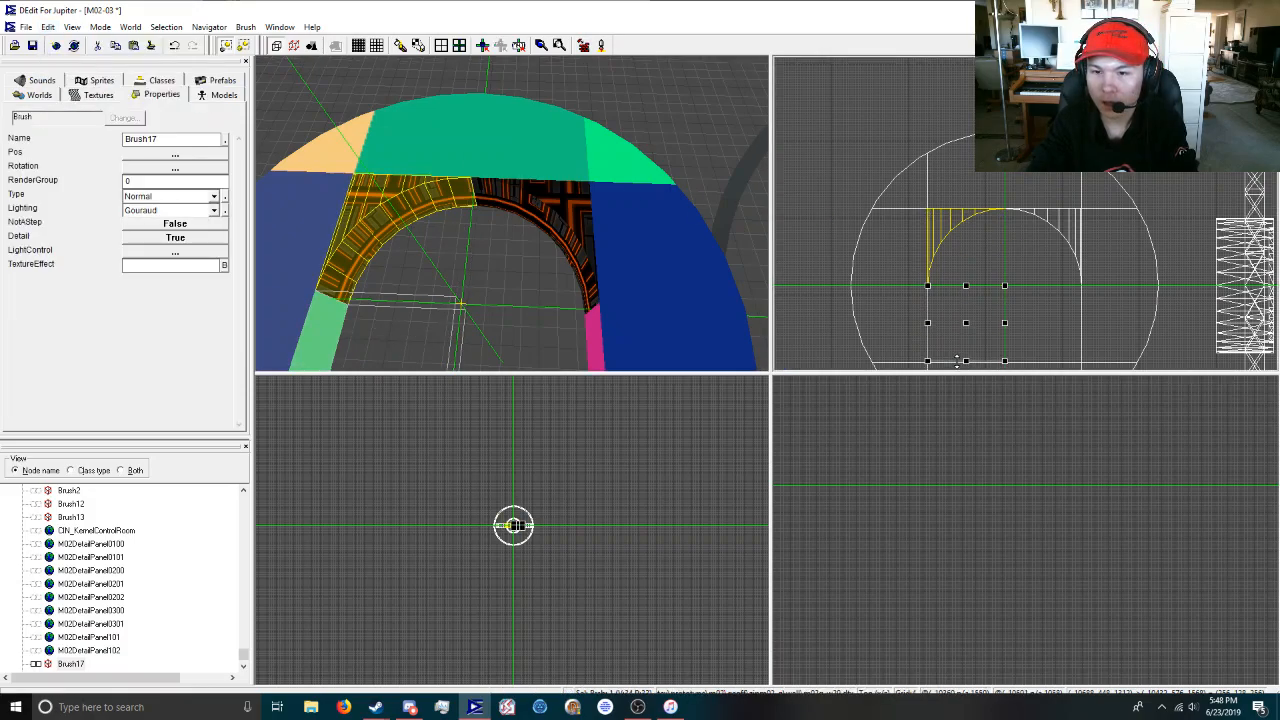
drag(957, 360, 960, 362)
Stamp the lower-left corner brush, mirror the copy horizontally into the lower-right quarter, and check the closed inner circle.
click(48, 27)
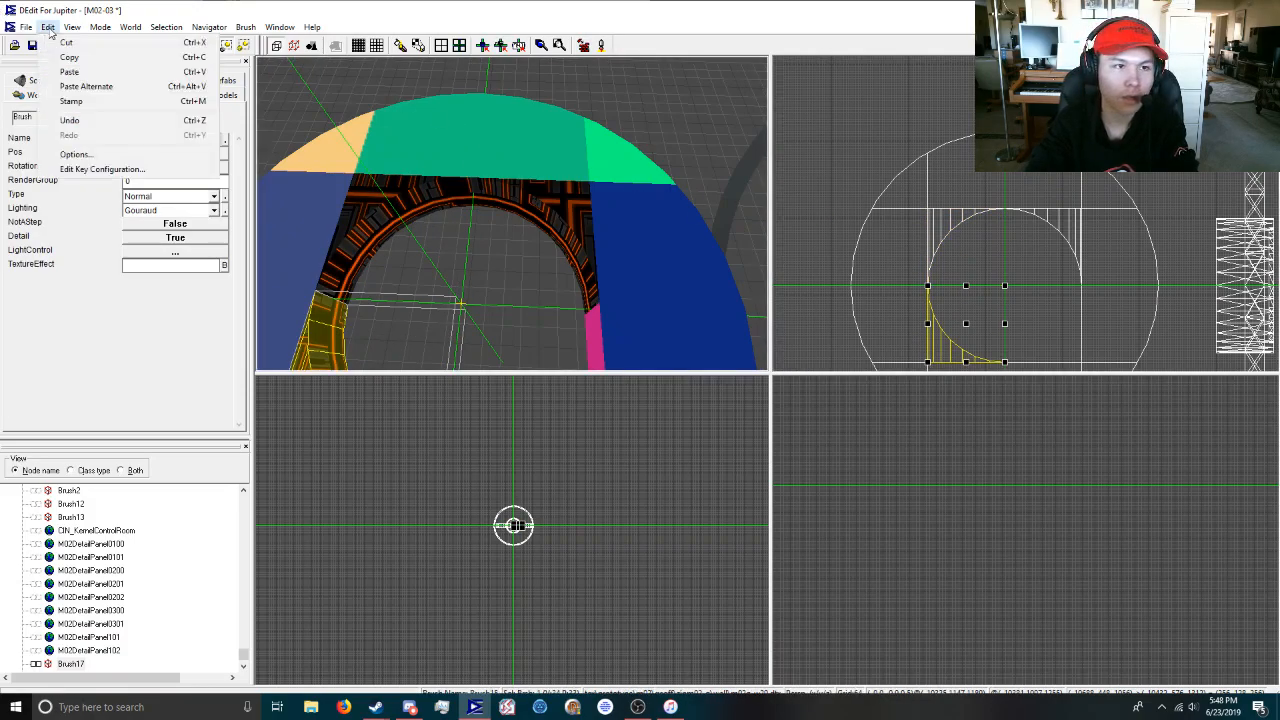
click(84, 90)
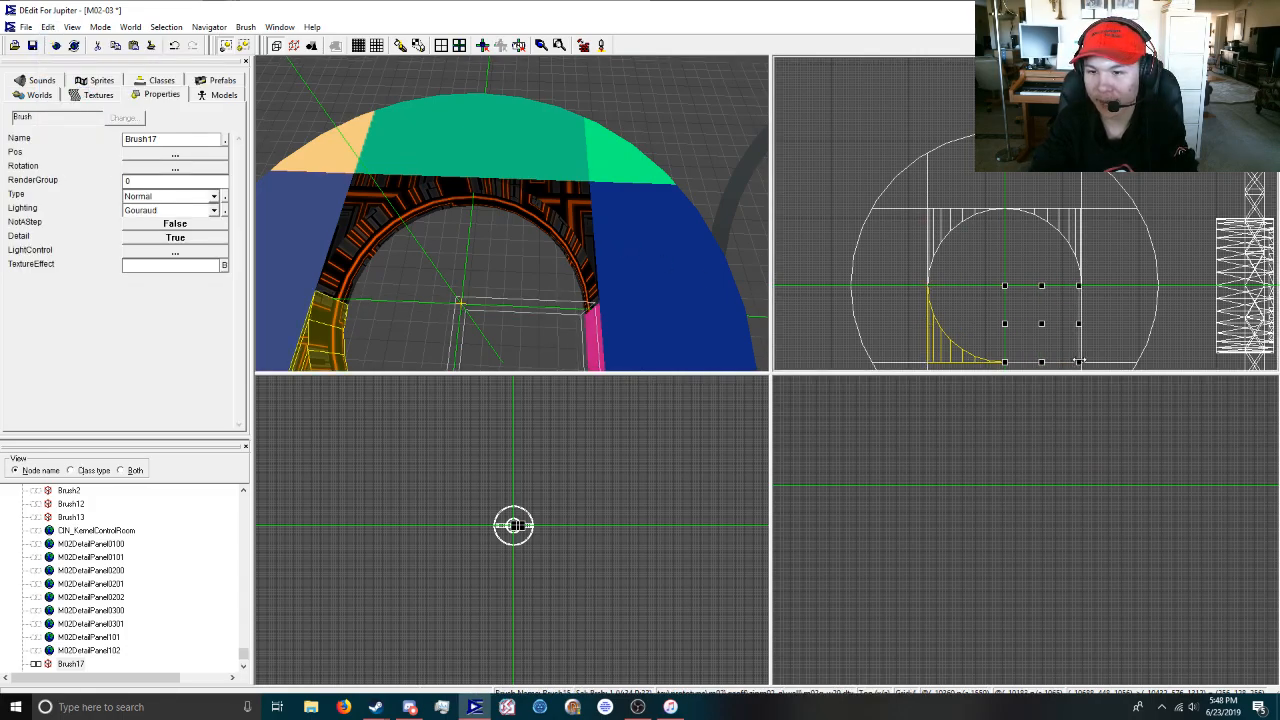
drag(1081, 360, 1081, 361)
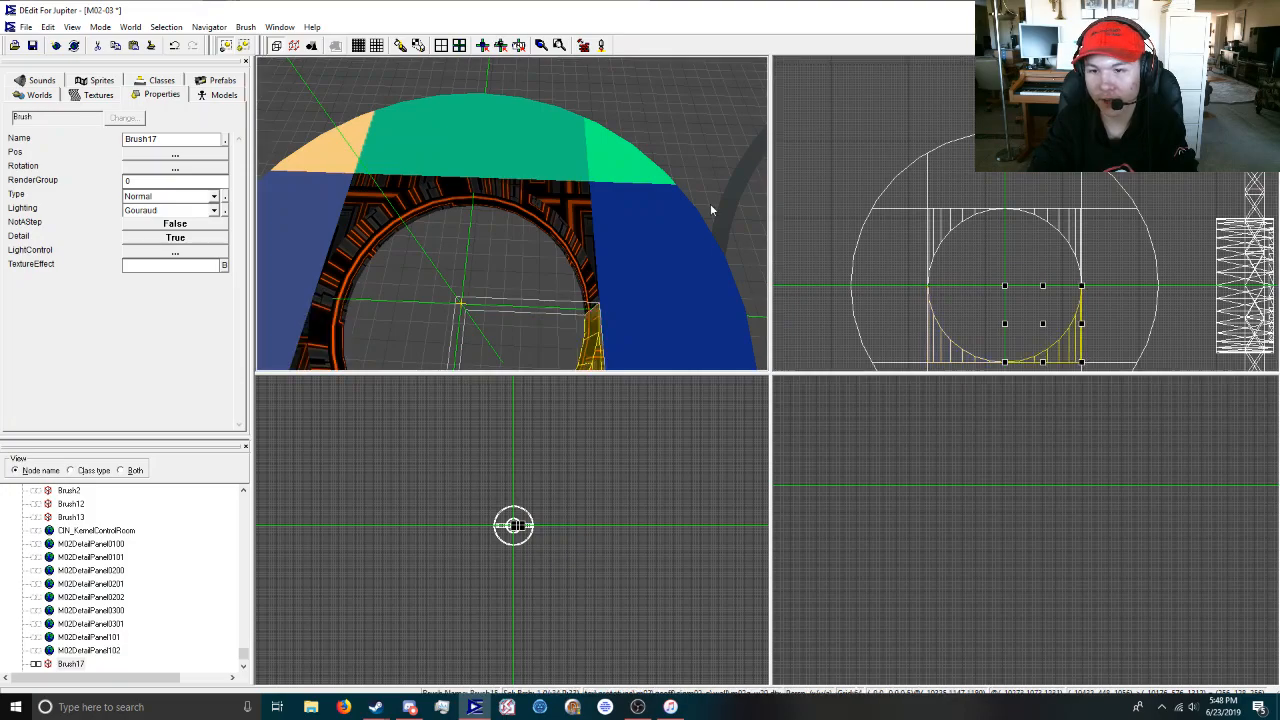
key(f)
key(f)
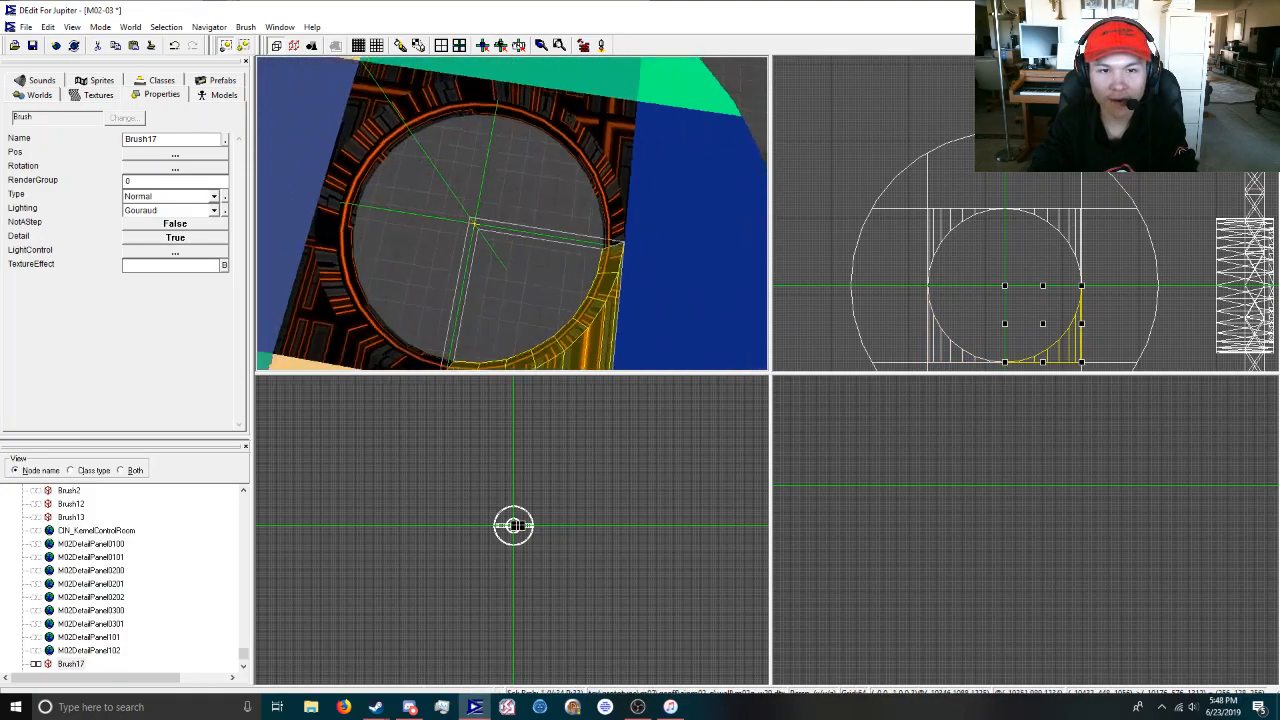
key(f)
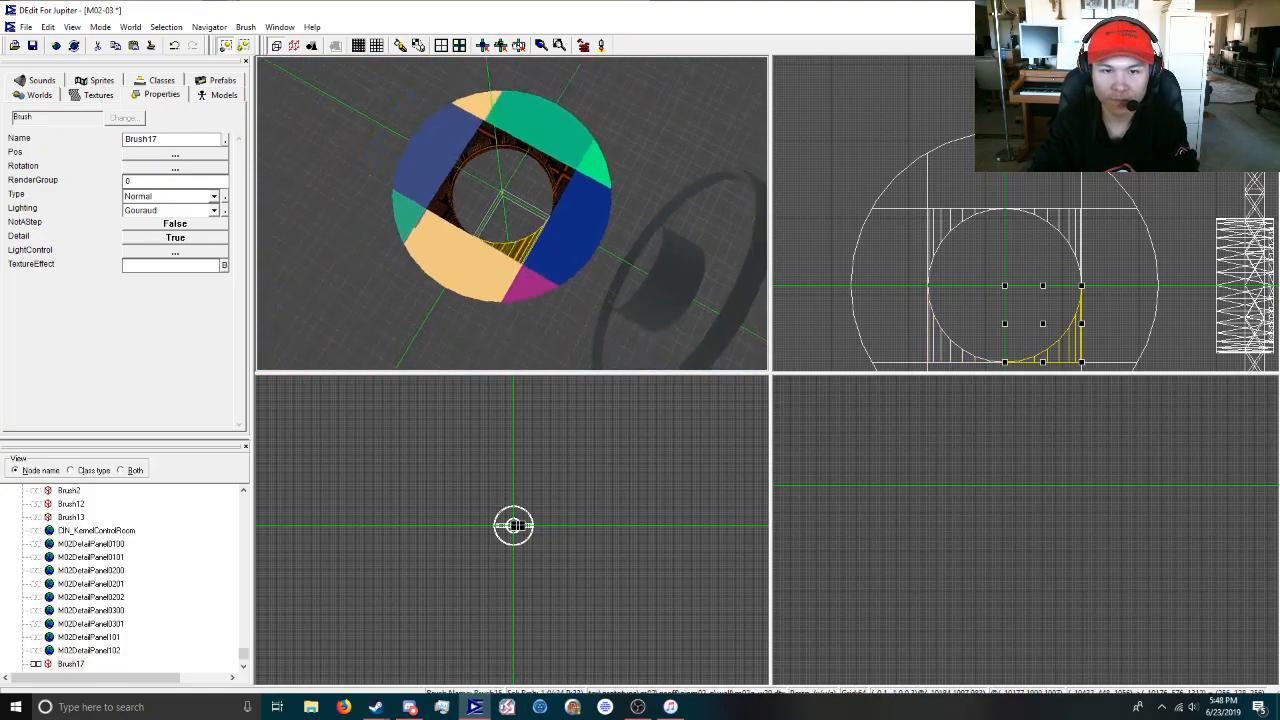
key(f)
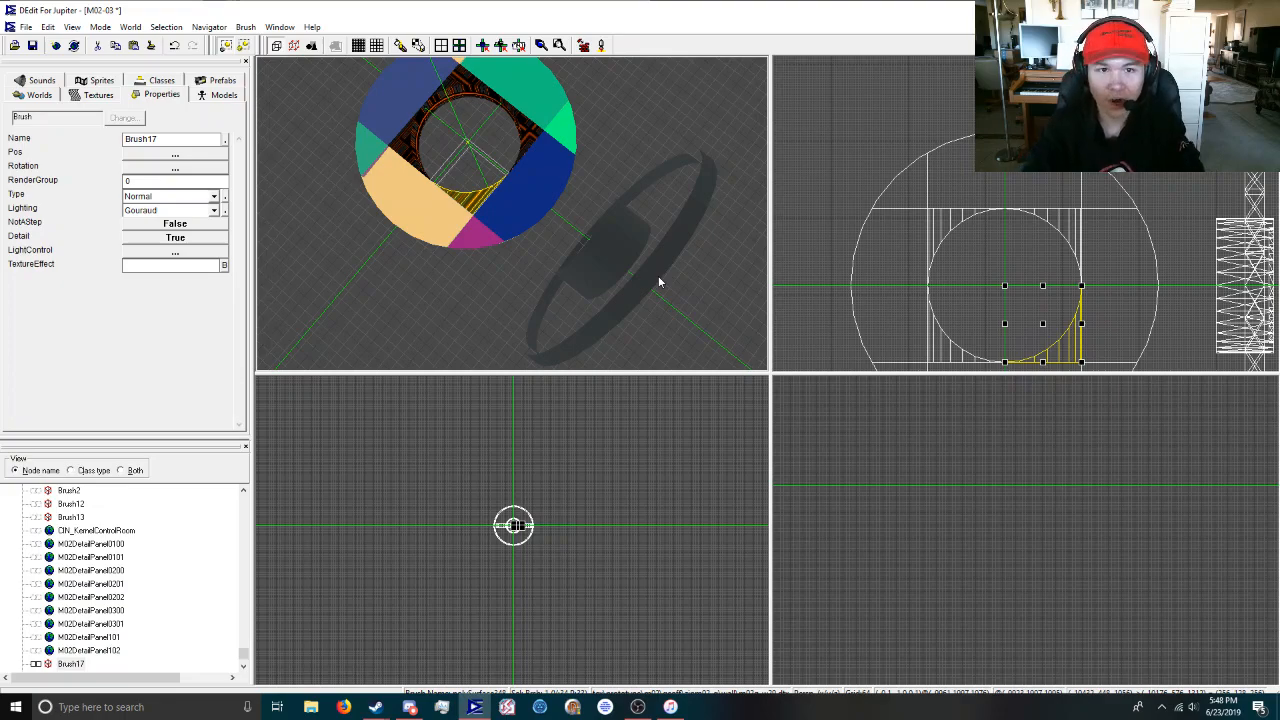
Select all the plain-coloured outer ring pieces and apply the inner corners' black-and-orange panel texture to them.
drag(636, 131, 455, 235)
drag(462, 130, 468, 98)
click(465, 123)
ctrl+click(570, 112)
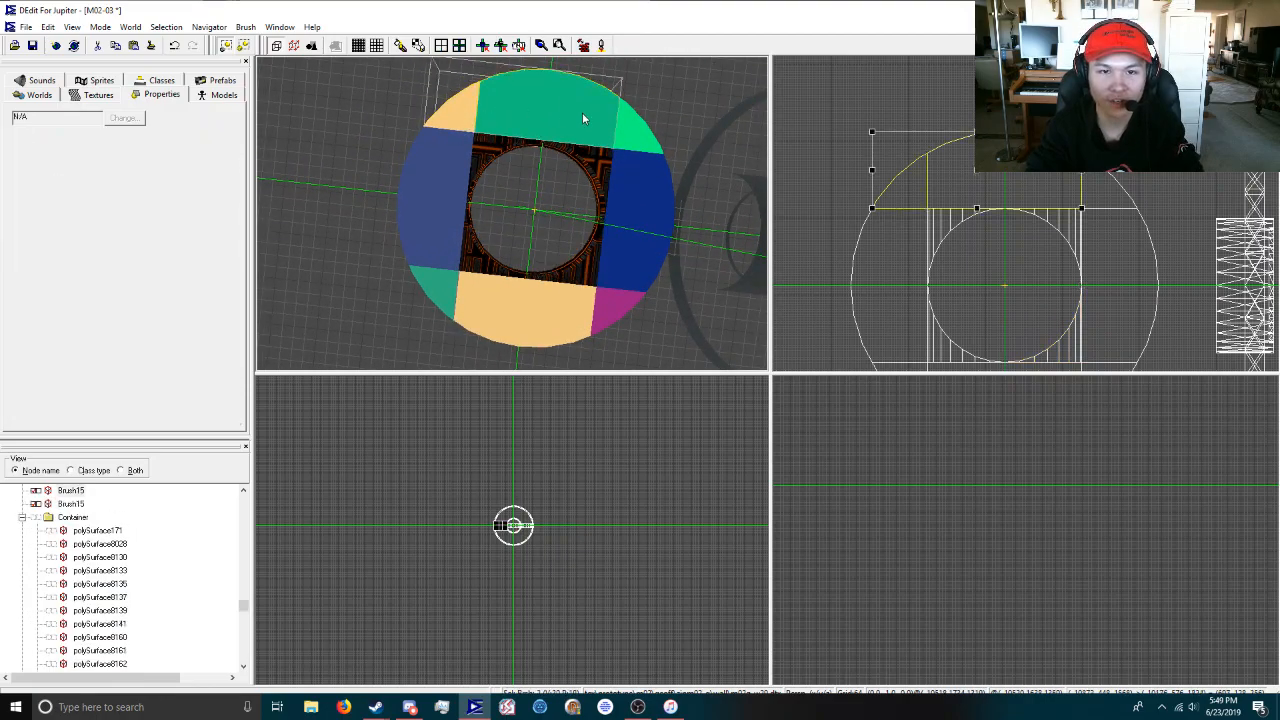
ctrl+click(648, 143)
ctrl+click(636, 226)
ctrl+click(610, 318)
ctrl+click(457, 294)
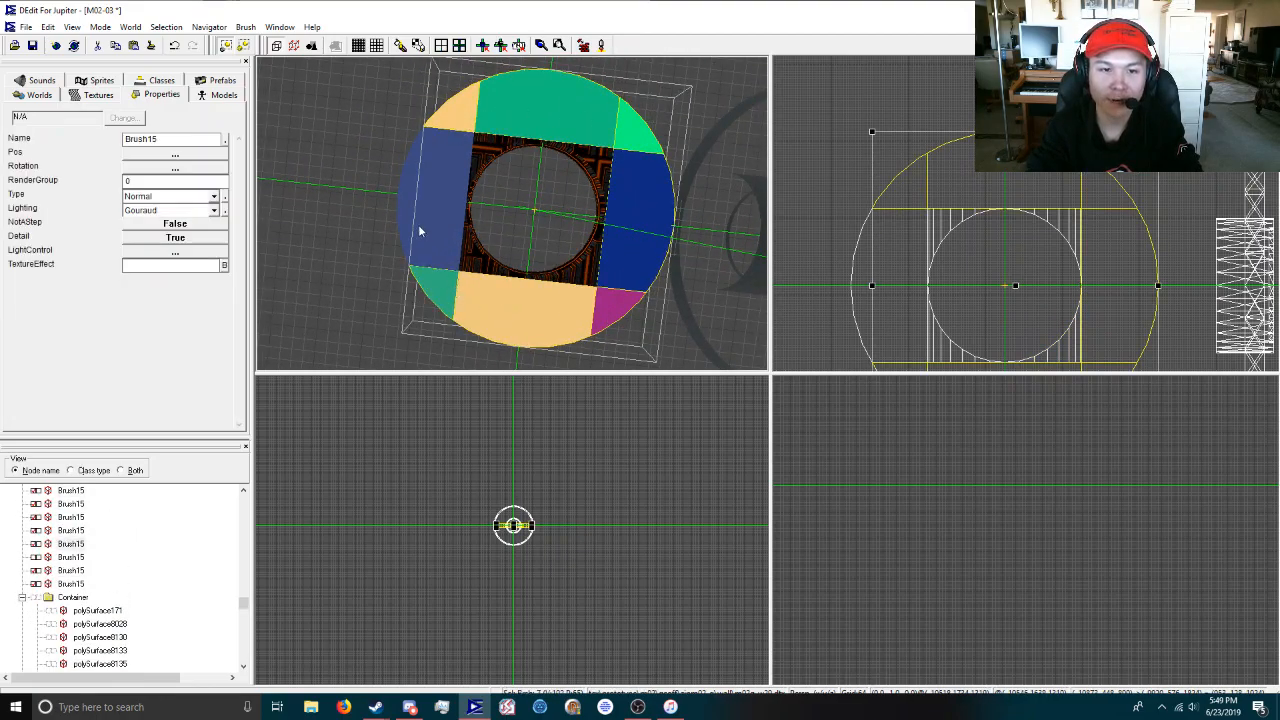
click(415, 49)
click(690, 197)
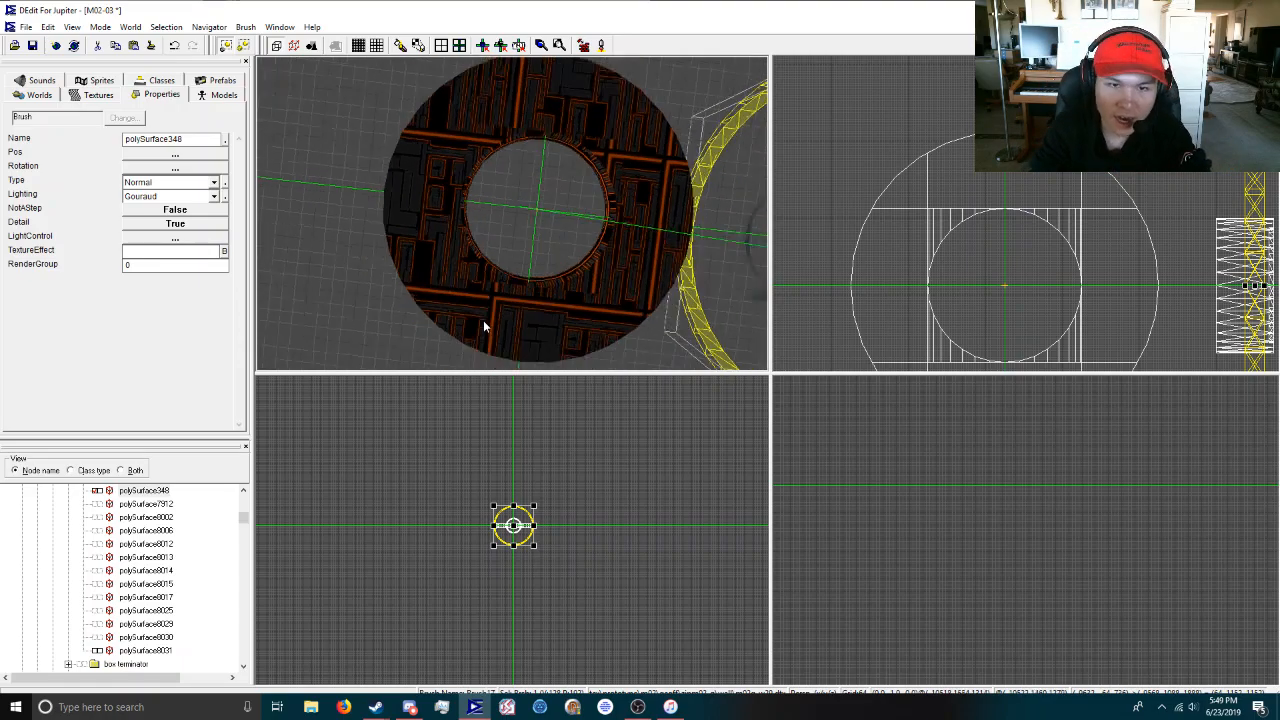
Examine the textured ring up close where the inner corner brushes meet the outer pieces.
mouse_move(487, 318)
right_down()
mouse_move(511, 204)
mouse_move(511, 226)
mouse_move(480, 226)
mouse_move(490, 235)
mouse_move(520, 214)
mouse_move(678, 248)
mouse_move(711, 149)
mouse_move(537, 142)
right_up()
click(477, 241)
click(566, 117)
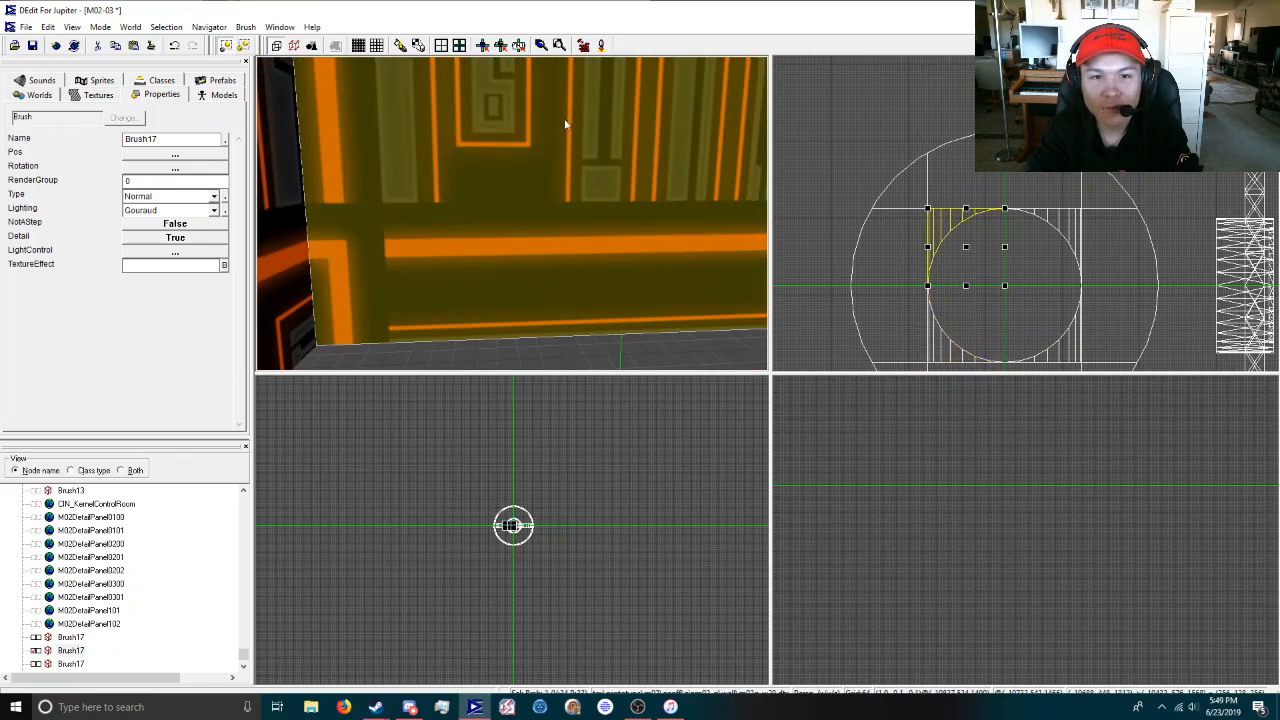
right_drag(604, 185, 559, 180)
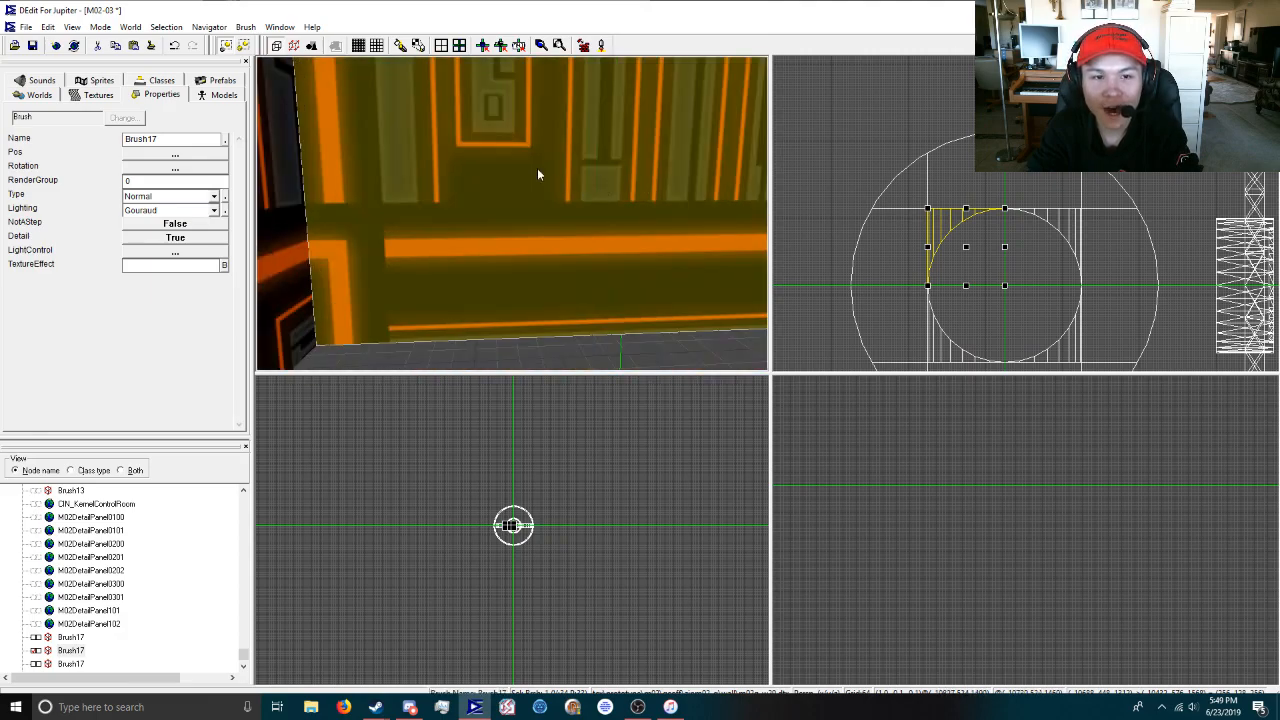
click(285, 197)
right_drag(285, 197, 509, 214)
mouse_move(598, 238)
right_down()
mouse_move(571, 197)
mouse_move(521, 184)
mouse_move(483, 215)
mouse_move(474, 206)
mouse_move(425, 260)
right_up()
Try editing the upper-left outer corner brush's geometry, undo the edits and return to brush editing.
key(ctrl+g)
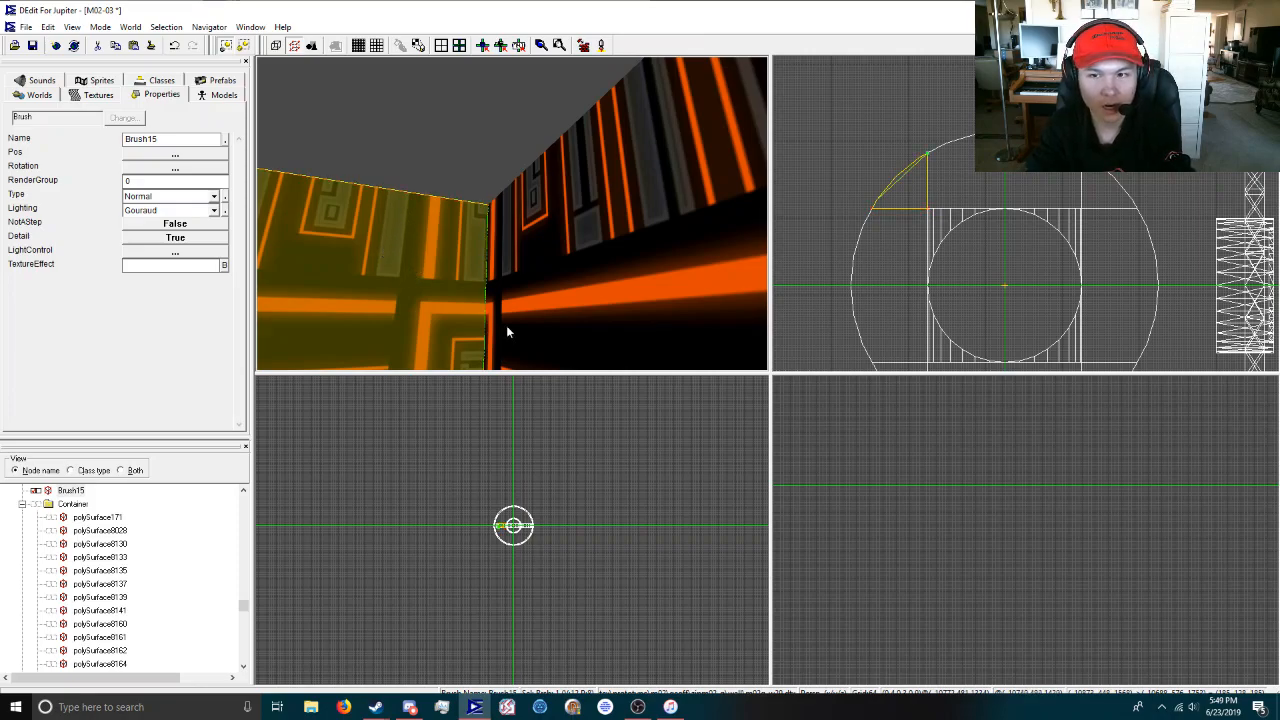
right_drag(468, 280, 528, 277)
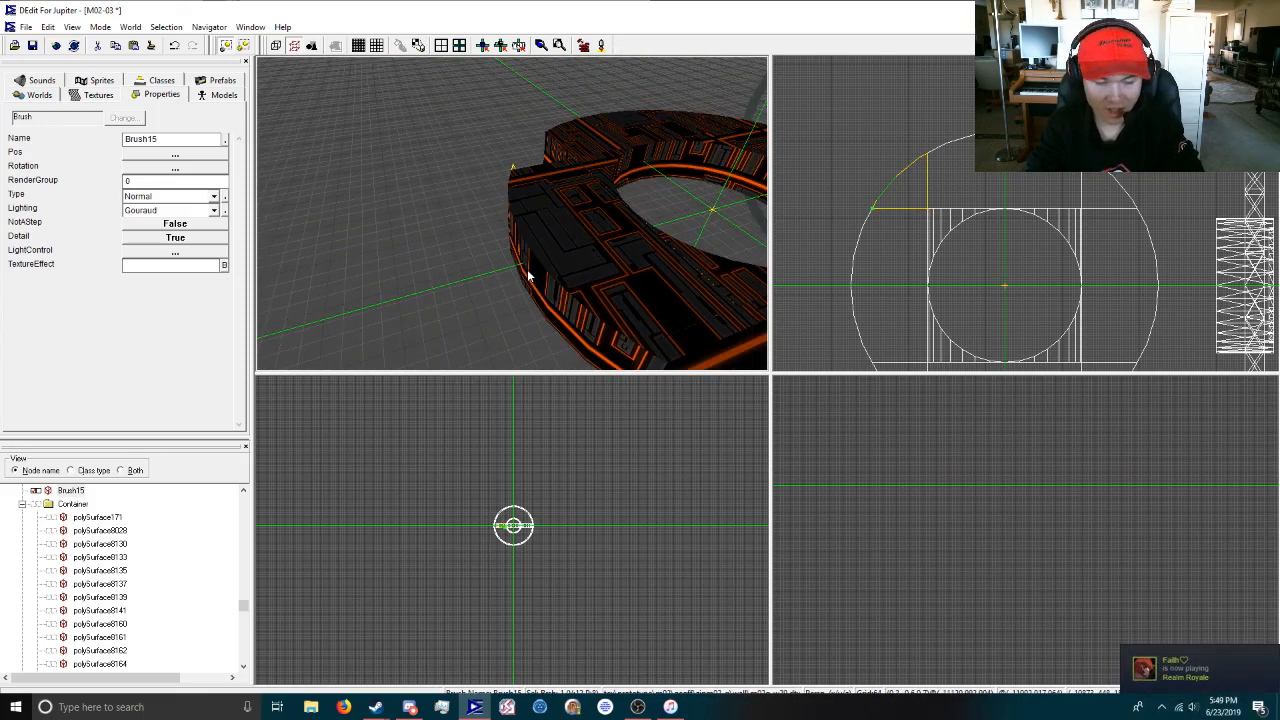
key(ctrl+z)
key(ctrl+z)
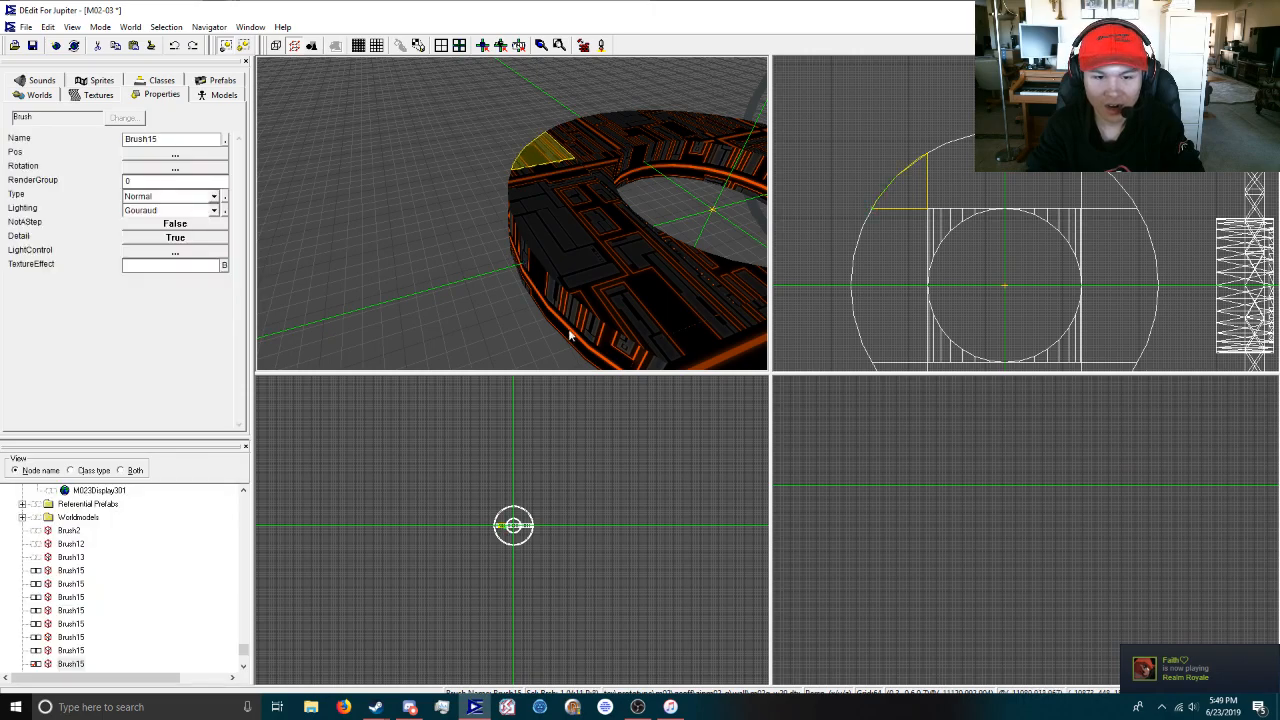
scroll(464, 607, up, 5)
scroll(440, 514, up, 4)
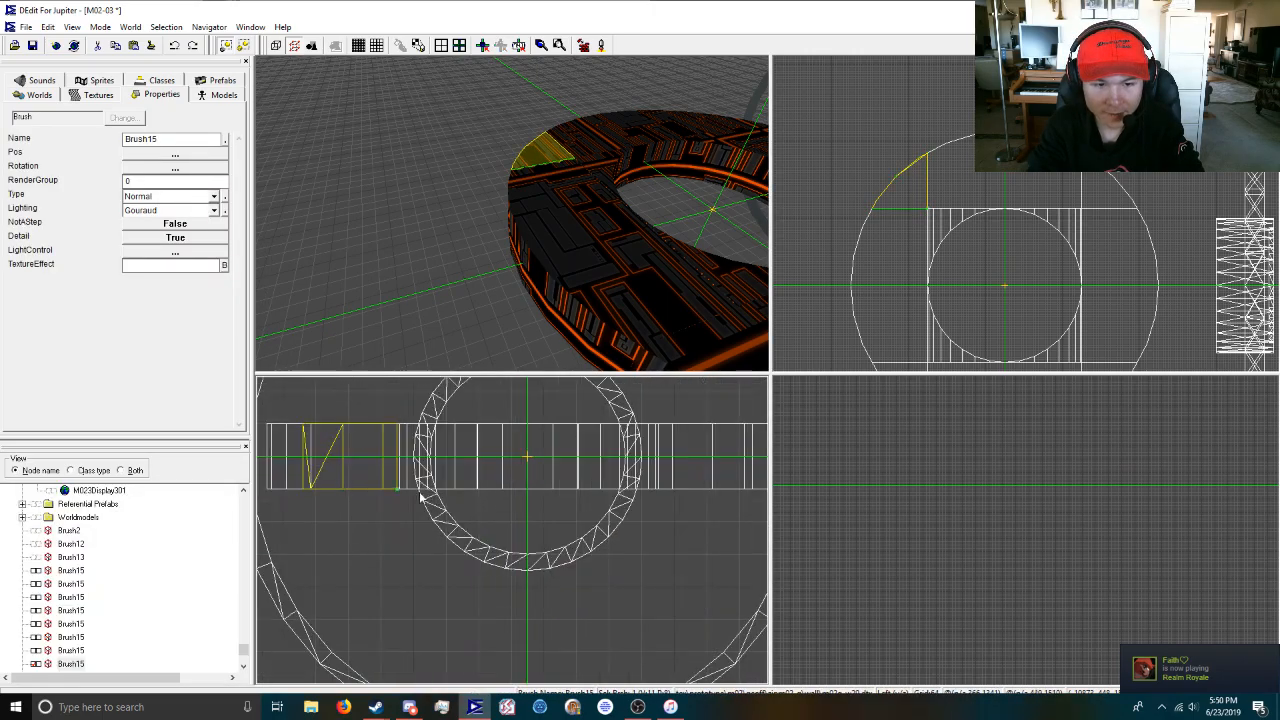
key(ctrl+z)
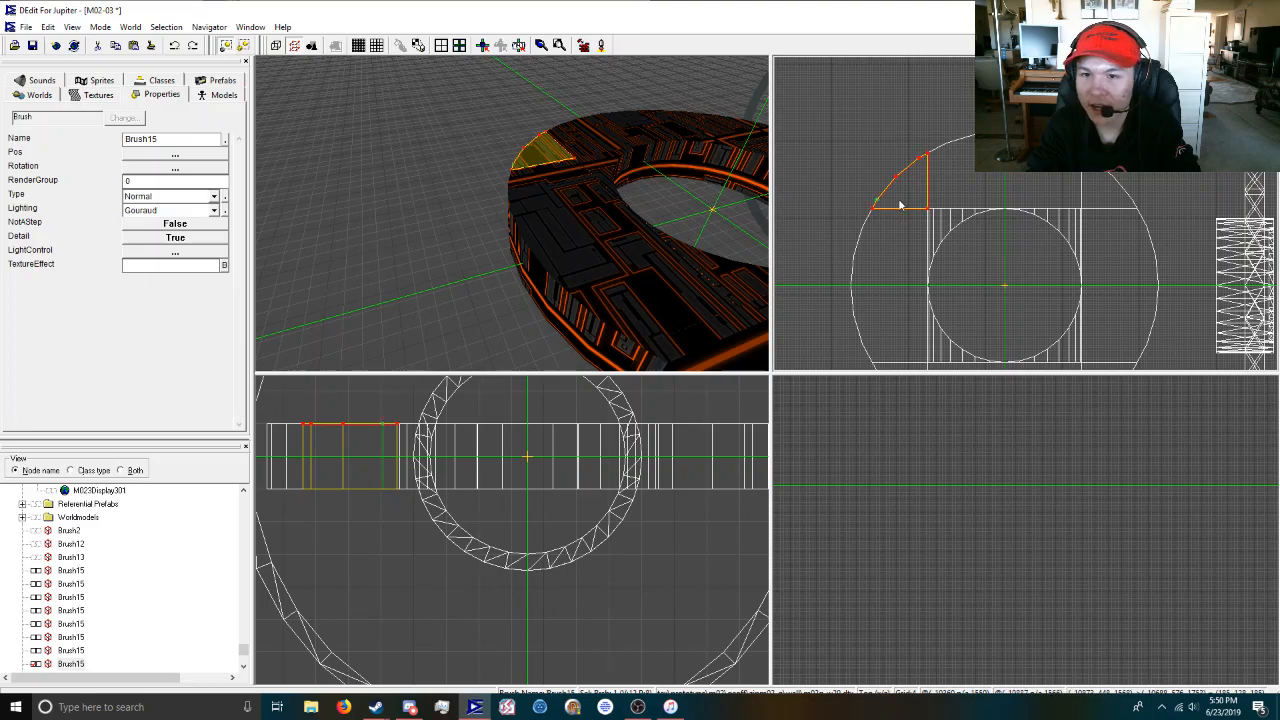
scroll(863, 177, up, 1)
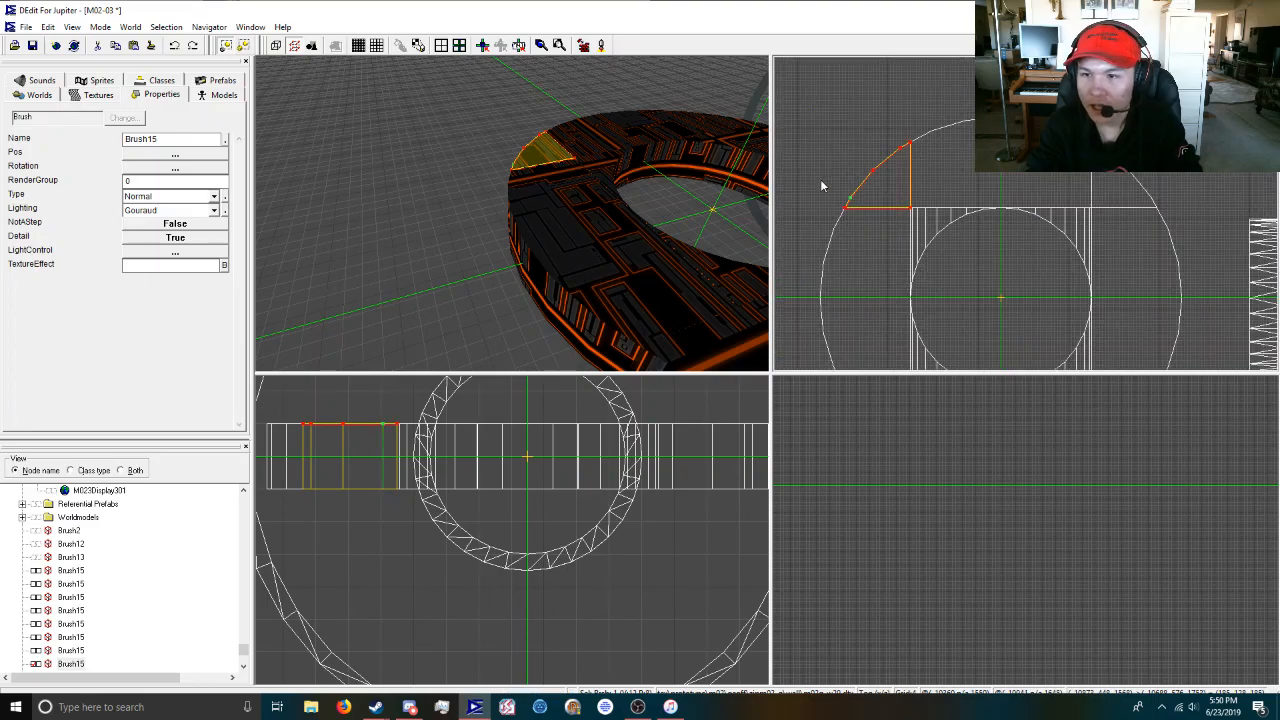
click(821, 177)
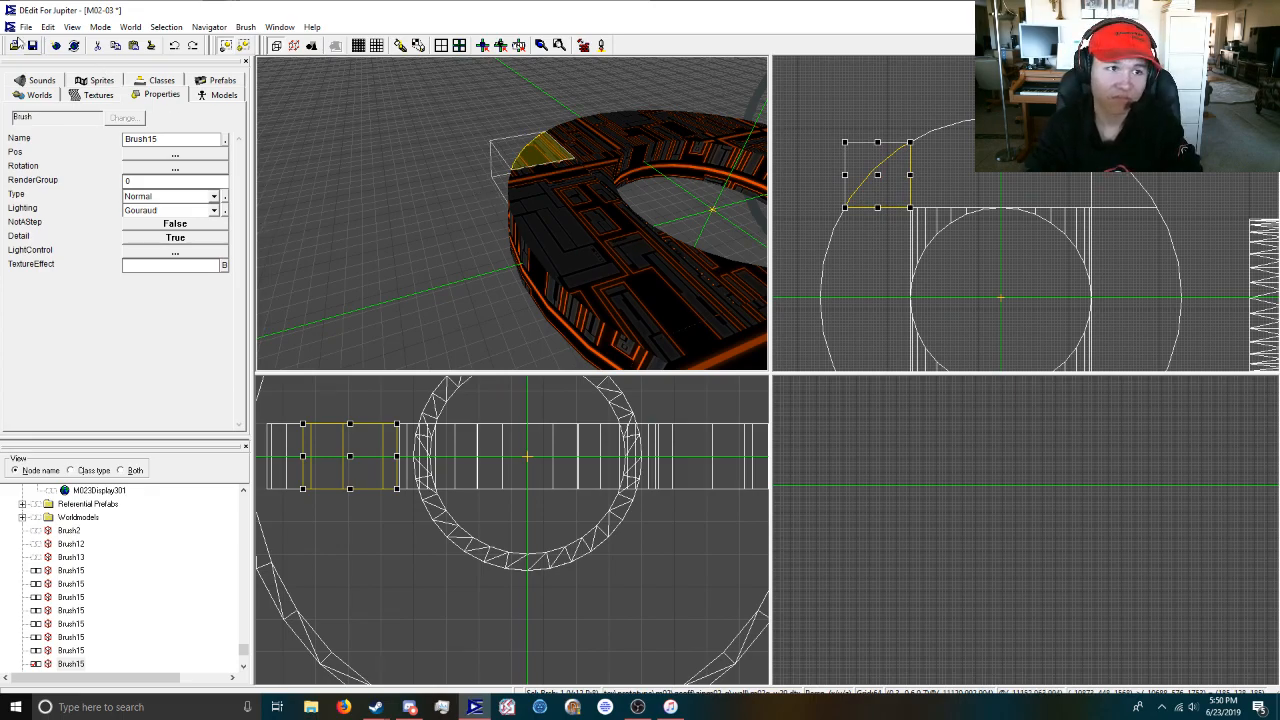
click(26, 27)
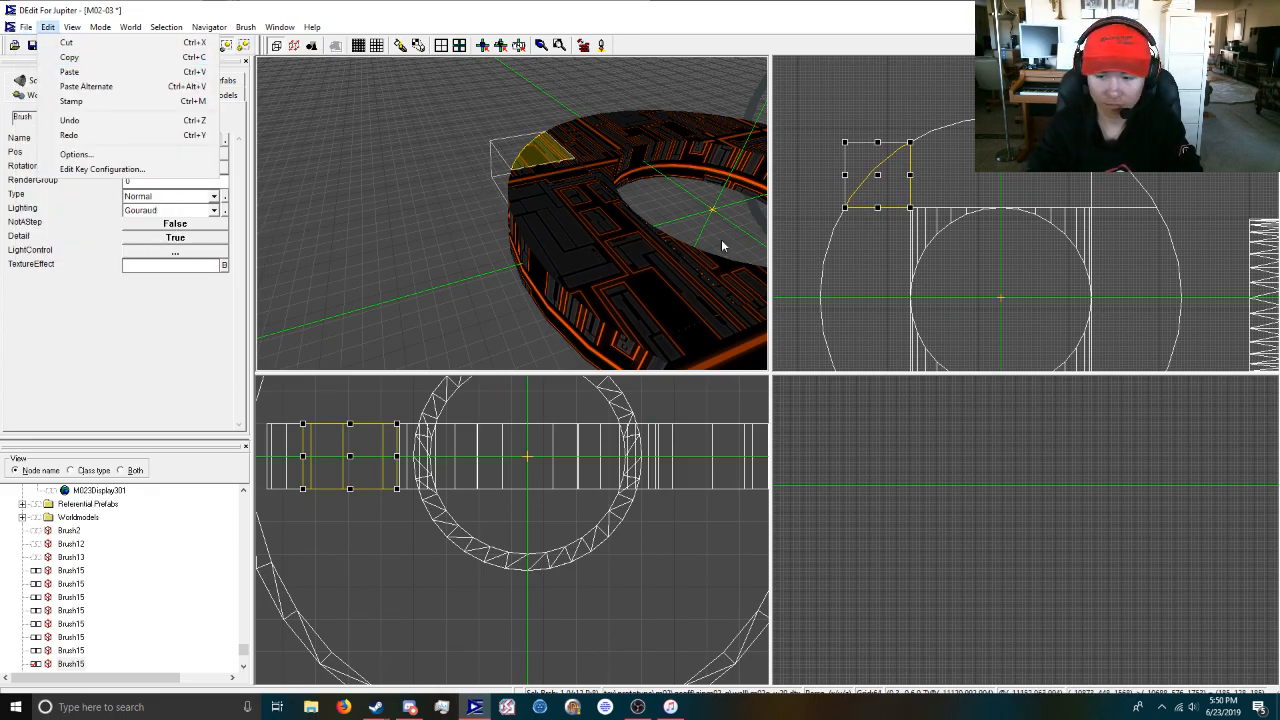
click(1162, 707)
right_click(1201, 680)
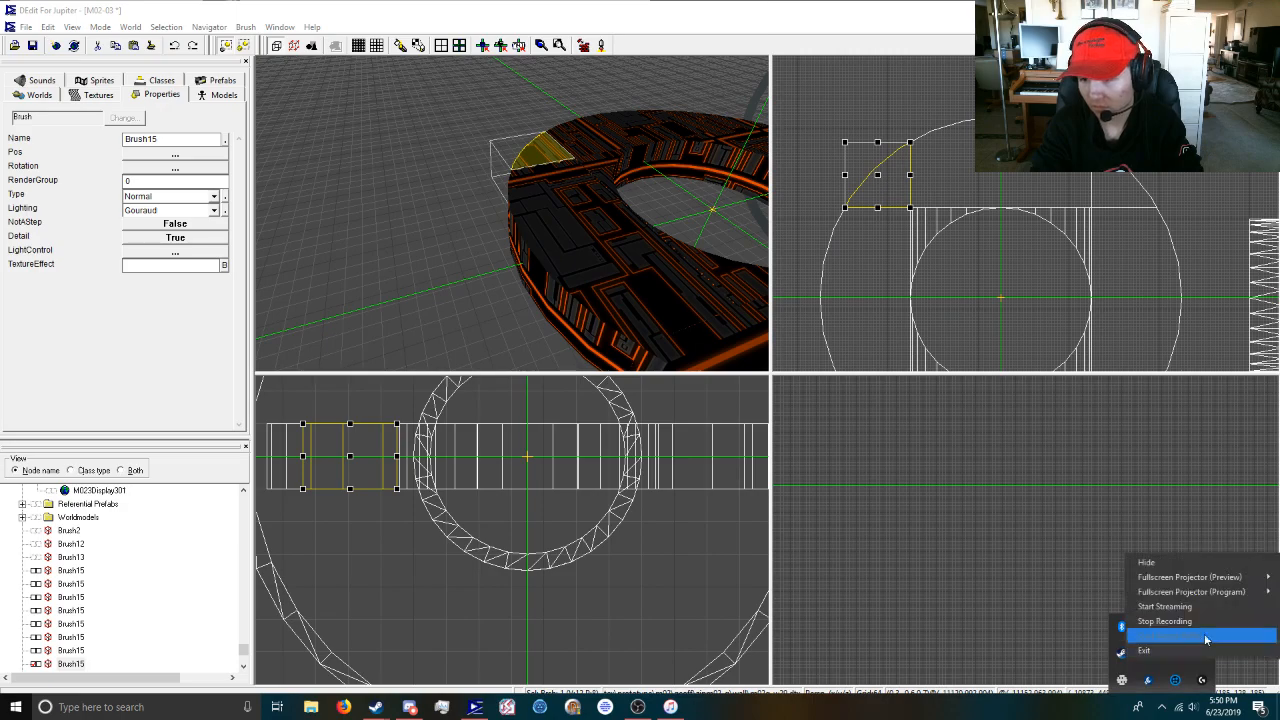